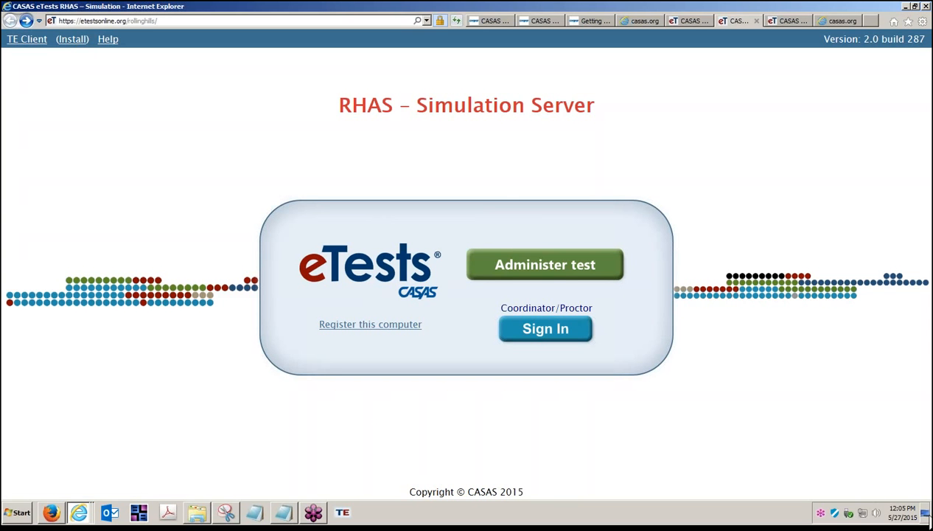
pyautogui.click(926, 512)
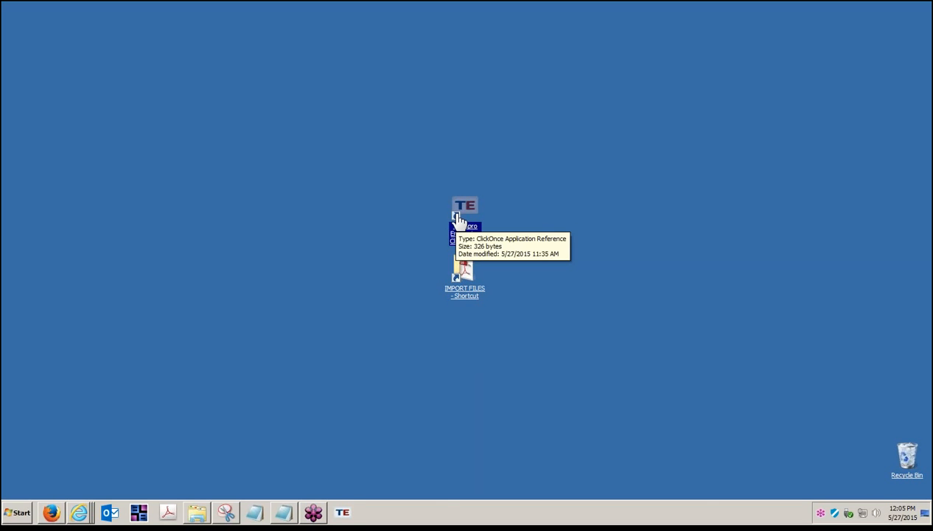
pyautogui.click(85, 521)
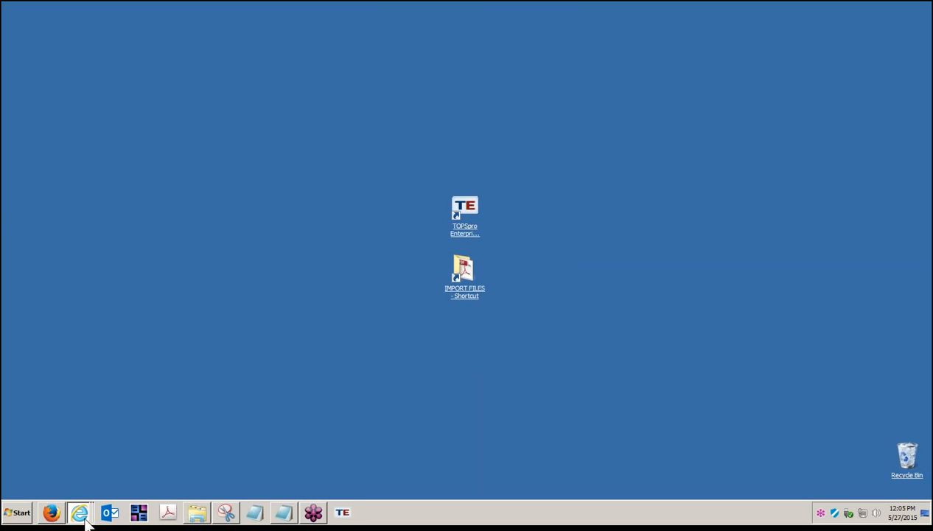
pyautogui.click(134, 451)
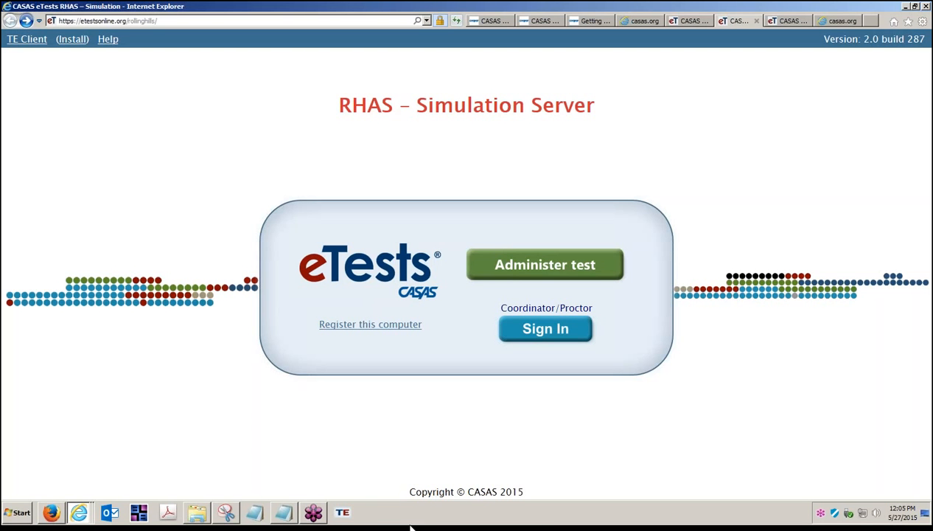
# Switch to the TOPSpro Enterprise client and review the servers available for connection.
pyautogui.click(344, 515)
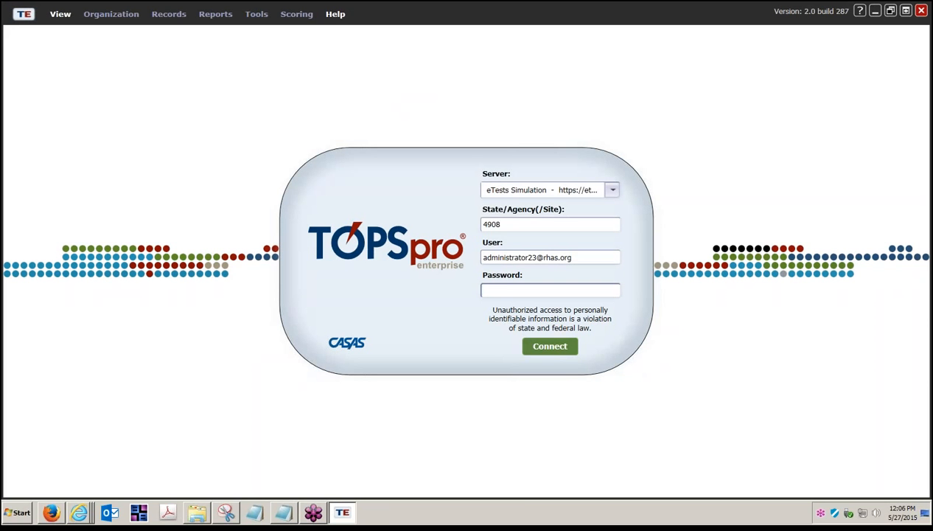
pyautogui.click(614, 193)
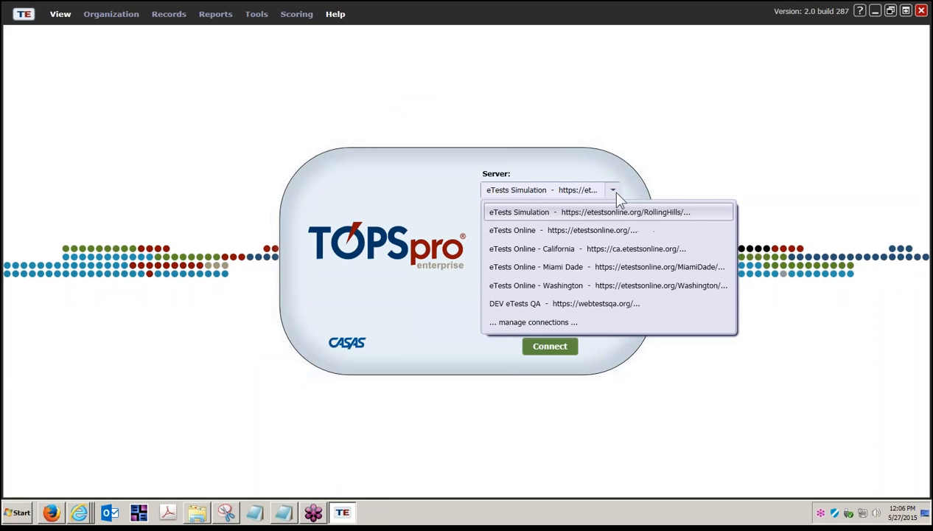
pyautogui.click(617, 192)
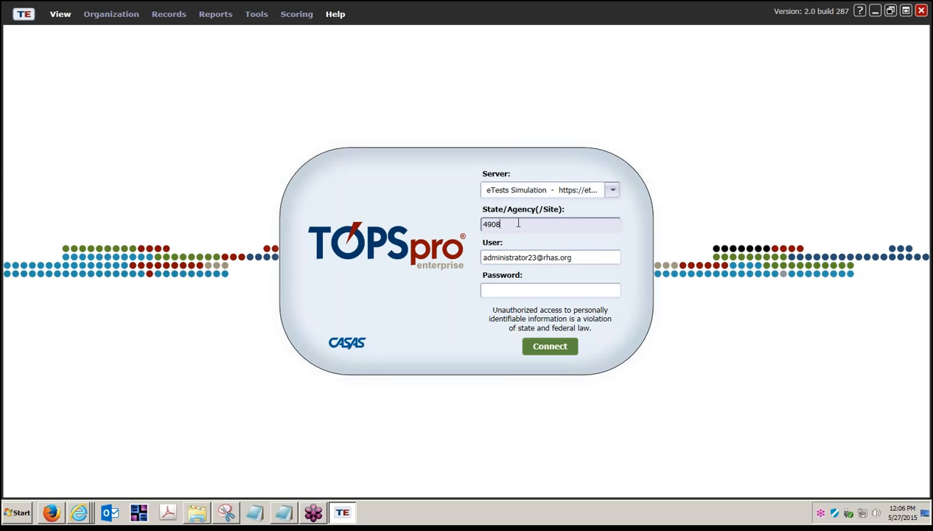
# Enter the account password for the prefilled agency and user, and connect to the eTests Simulation server.
pyautogui.moveTo(512, 224); pyautogui.dragTo(472, 229)
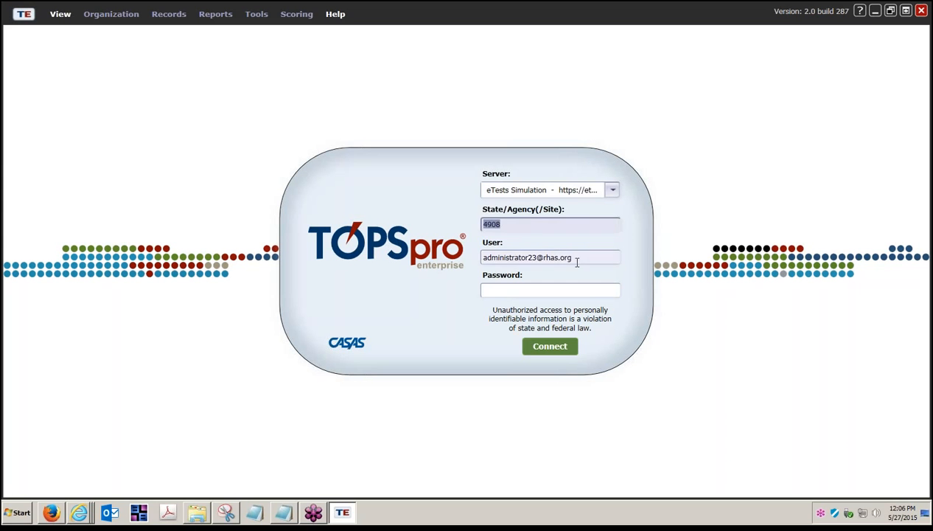
pyautogui.moveTo(575, 260); pyautogui.dragTo(480, 264)
pyautogui.click(507, 291)
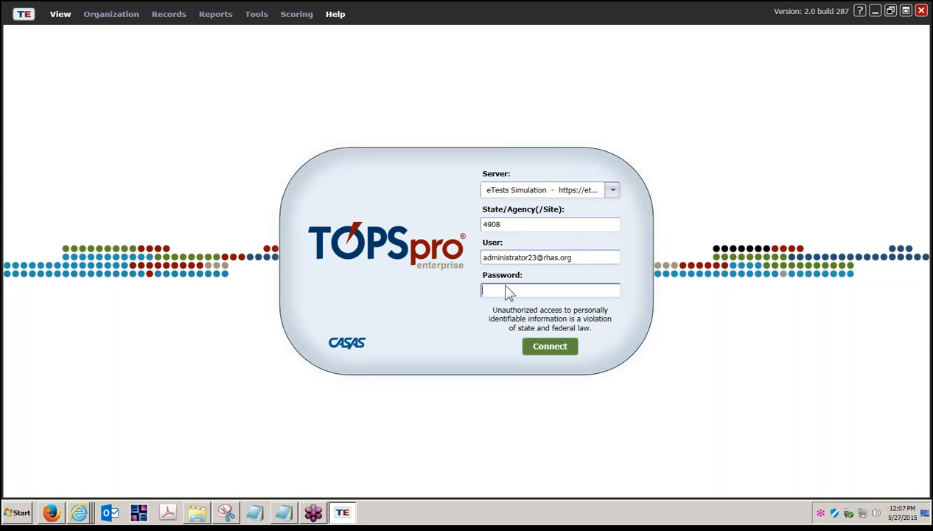
pyautogui.write('*****')
pyautogui.click(551, 350)
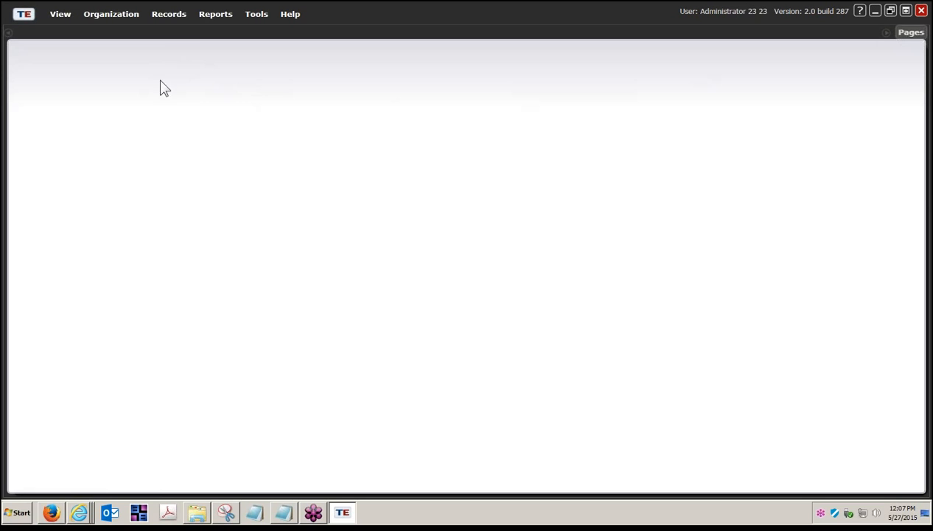
# Open the student Demographics records list.
pyautogui.click(168, 16)
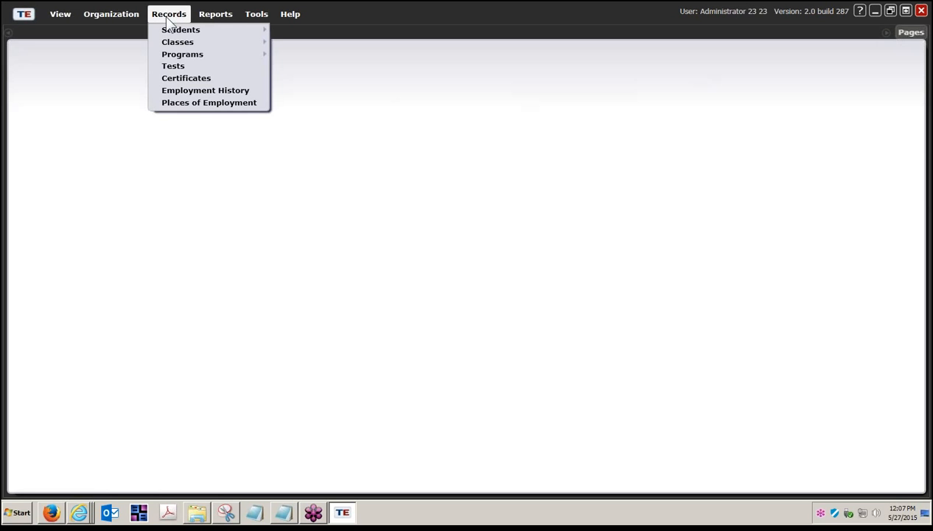
pyautogui.moveTo(254, 33)
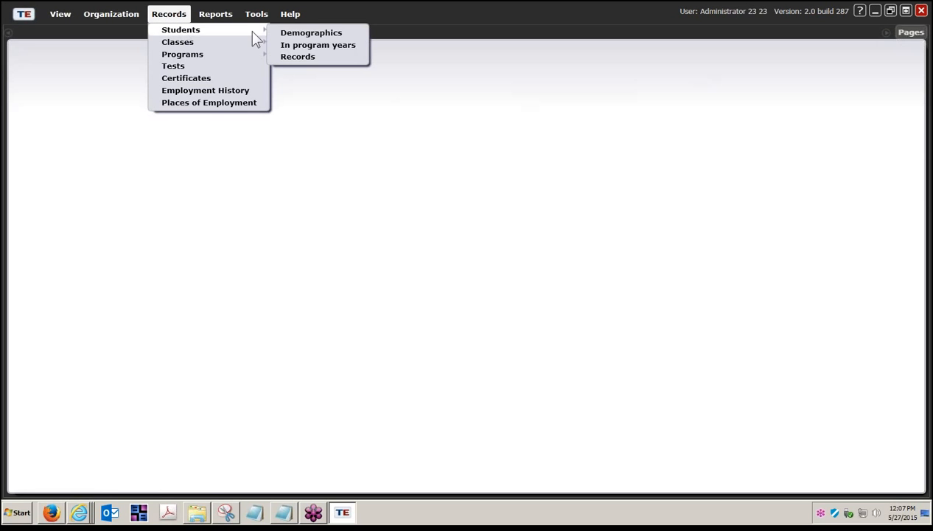
pyautogui.click(310, 34)
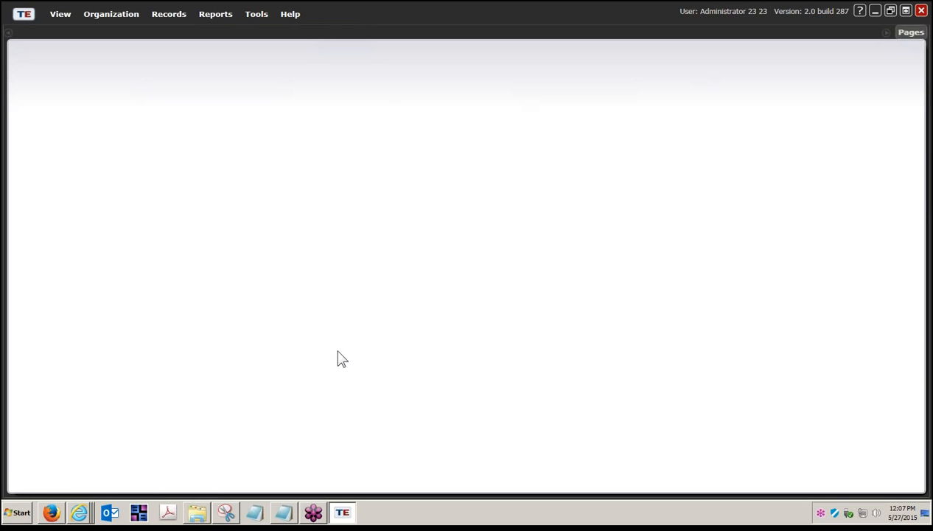
# Examine the Student ID diagram in the eTests online guide in Internet Explorer, and return to TOPSpro Enterprise.
pyautogui.rightClick(77, 516)
pyautogui.click(101, 488)
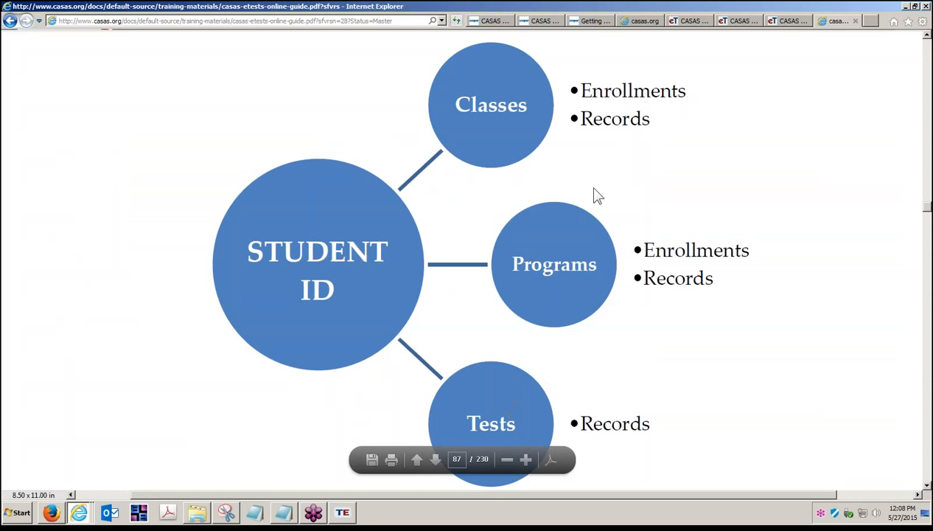
pyautogui.click(343, 519)
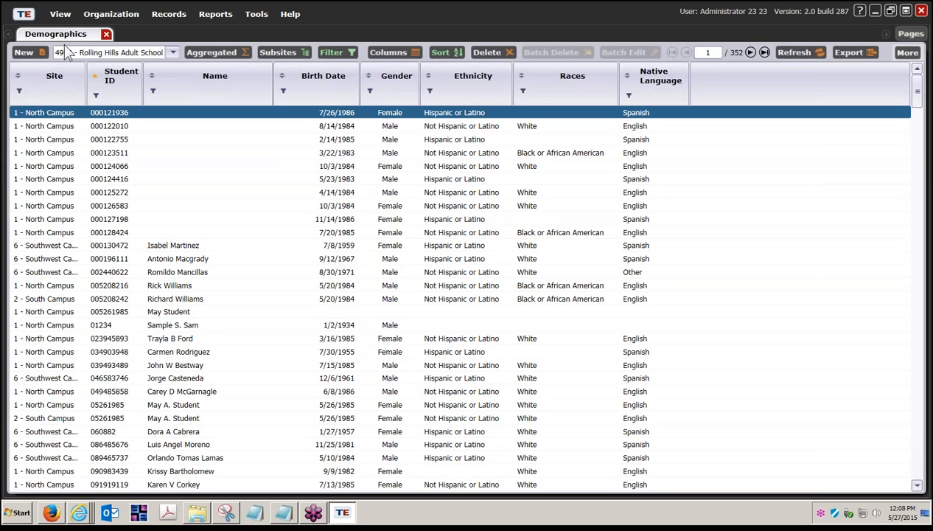
# Show the First Name, Middle Name and Last Name columns in the Demographics list and hide the Full Name column.
pyautogui.click(224, 88)
pyautogui.rightClick(213, 89)
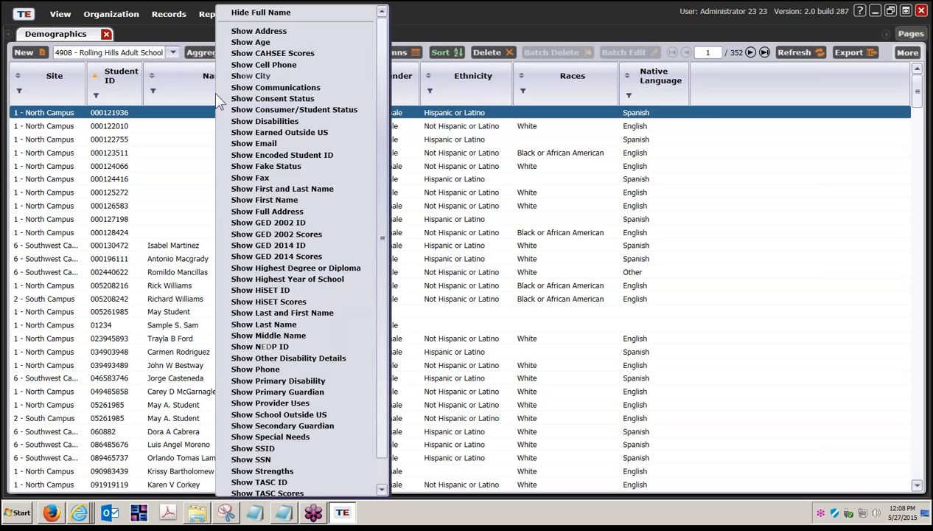
pyautogui.click(283, 202)
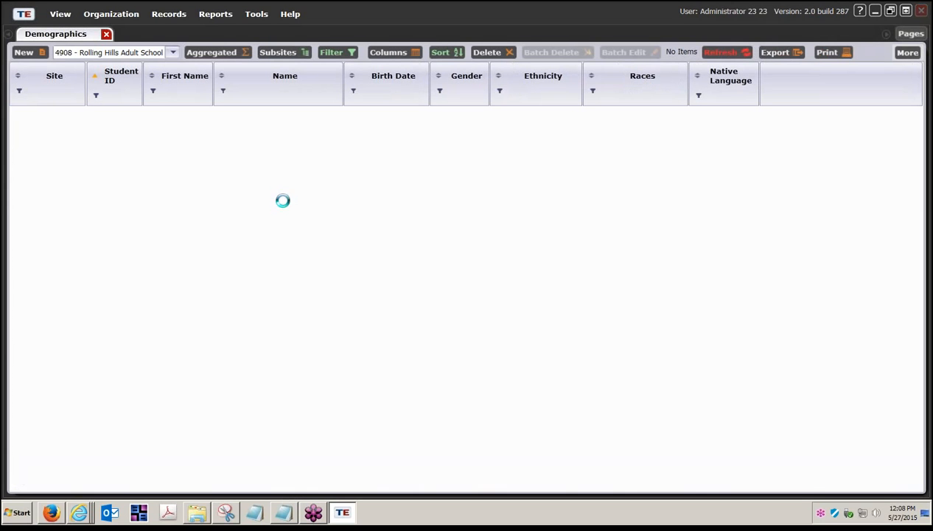
pyautogui.rightClick(277, 86)
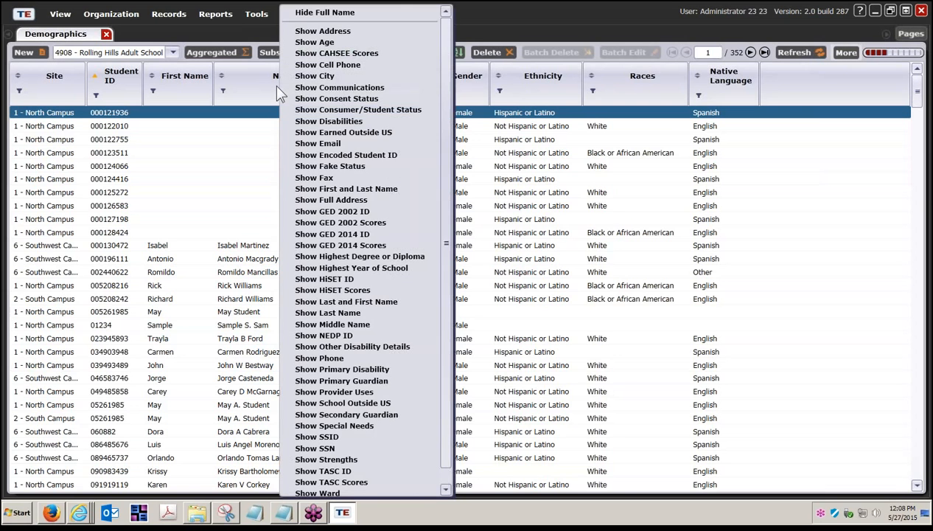
pyautogui.click(361, 325)
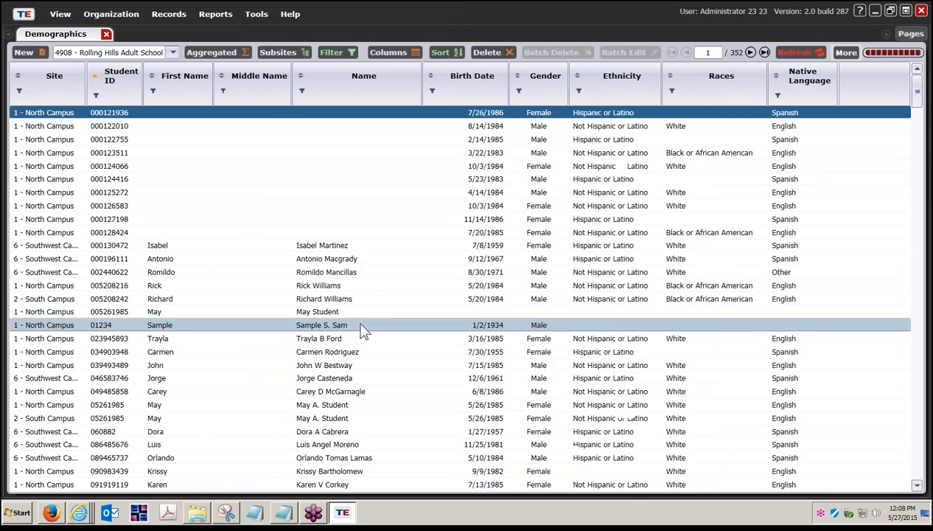
pyautogui.rightClick(352, 89)
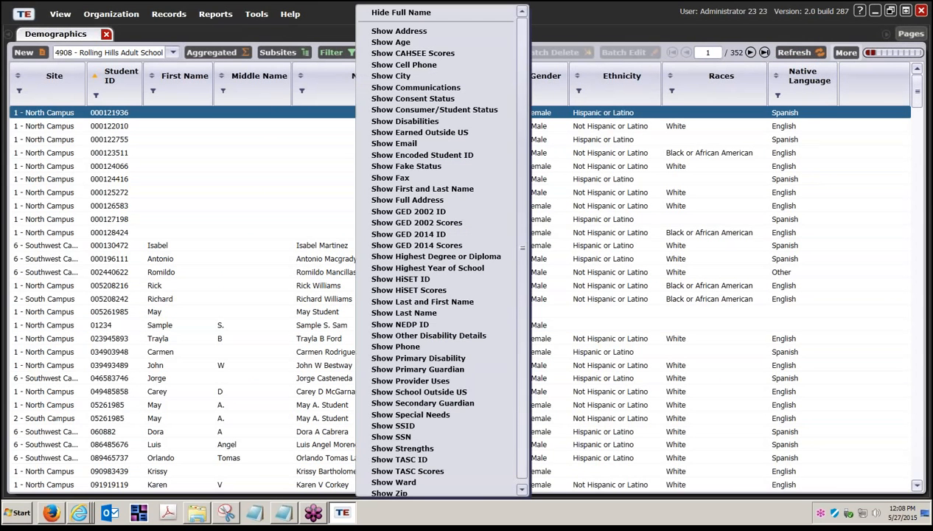
pyautogui.click(404, 314)
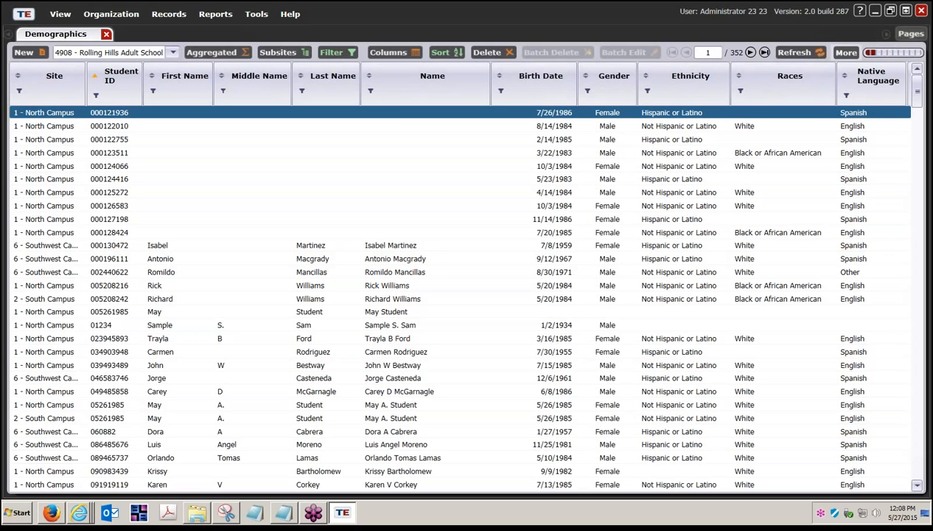
pyautogui.rightClick(418, 96)
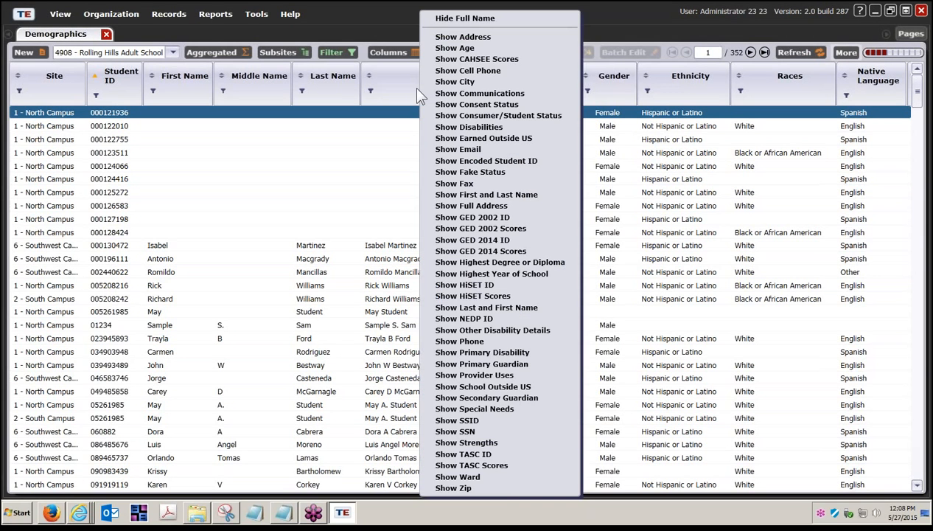
pyautogui.click(466, 19)
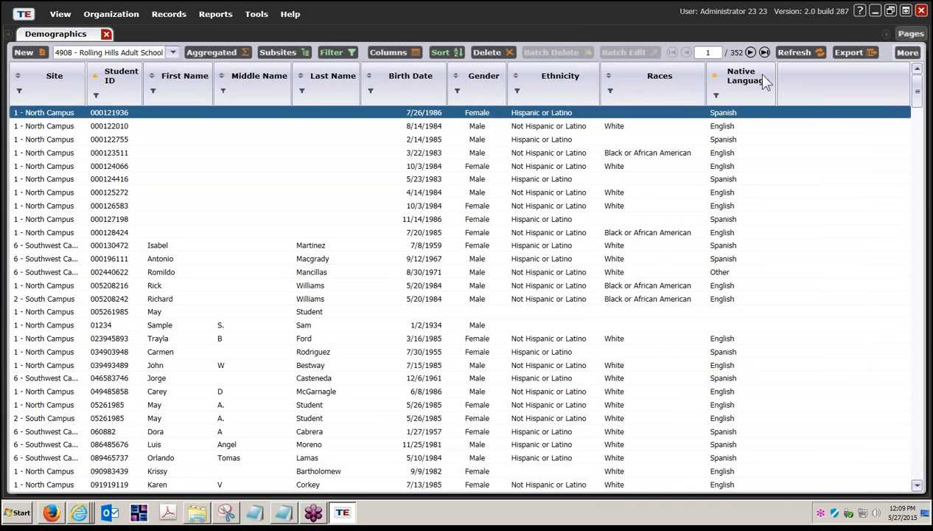
# Save the current column layout of the Demographics list as the (Default) schema.
pyautogui.click(908, 52)
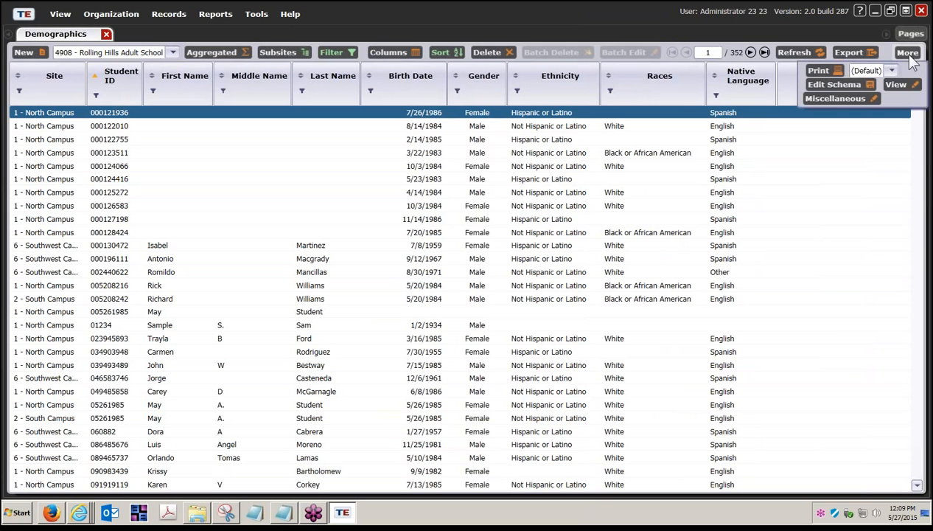
pyautogui.click(836, 86)
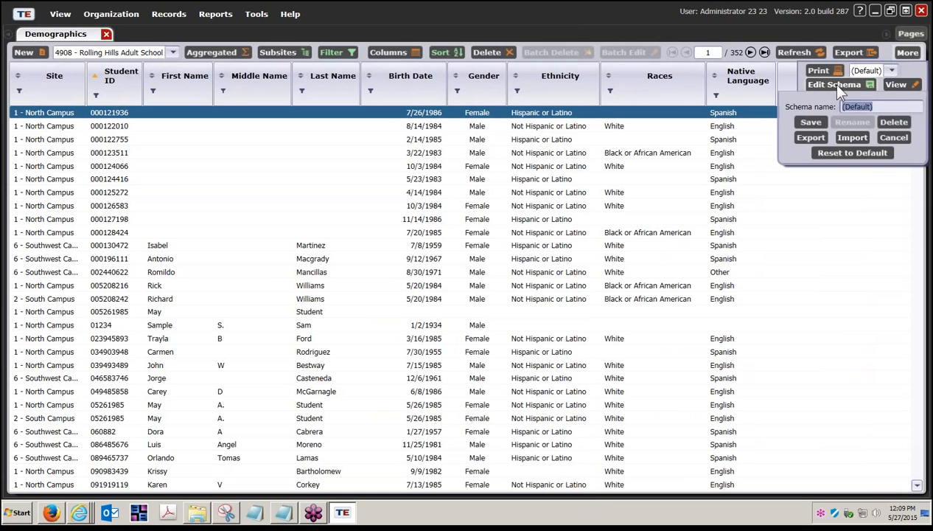
pyautogui.click(885, 107)
pyautogui.moveTo(886, 107); pyautogui.dragTo(825, 106)
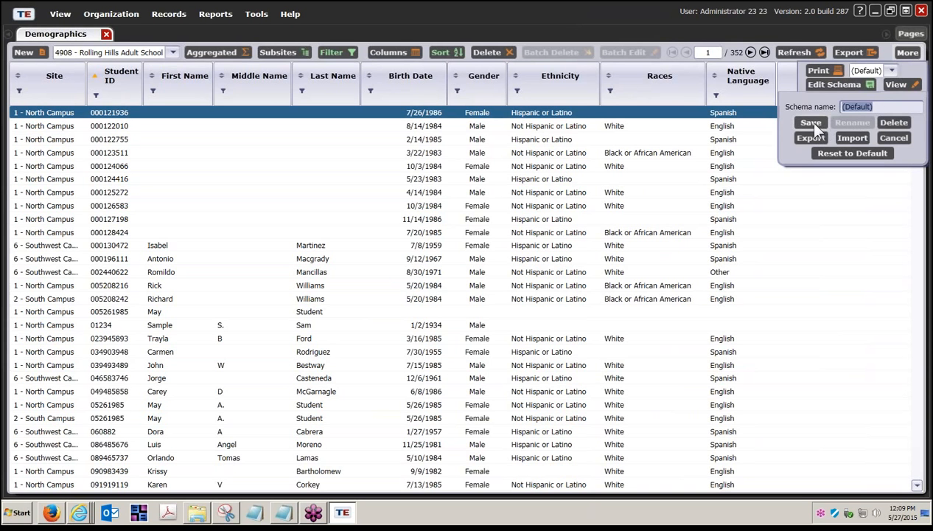
pyautogui.click(812, 123)
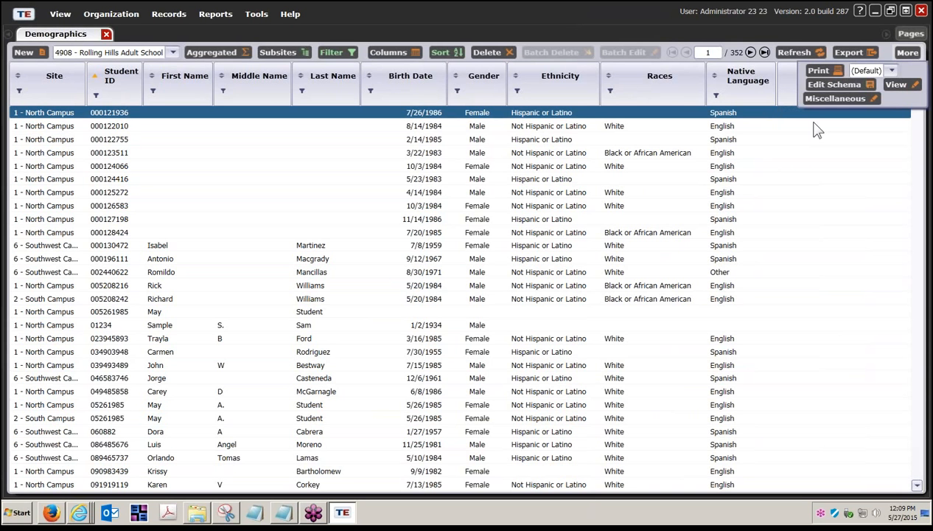
# Close the Demographics list and reopen it from the student records to check the saved layout.
pyautogui.click(106, 36)
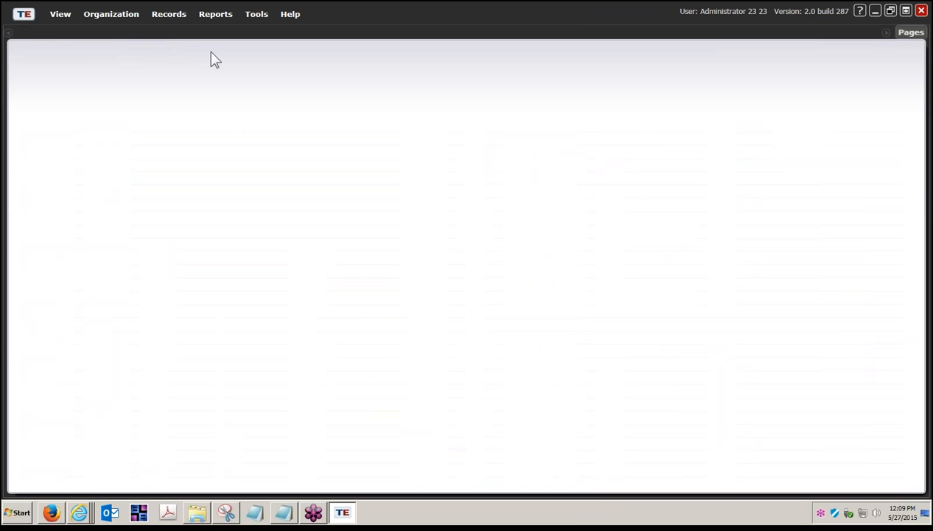
pyautogui.click(173, 16)
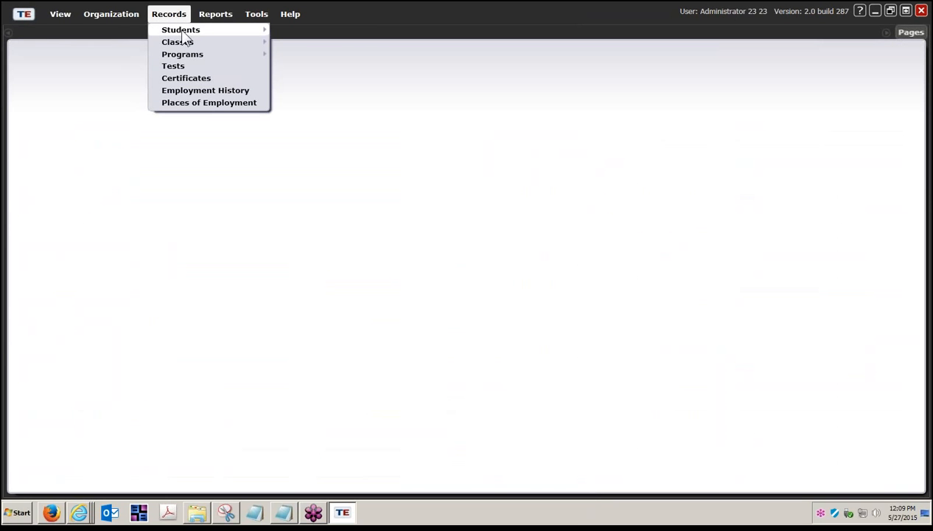
pyautogui.moveTo(185, 31)
pyautogui.click(308, 34)
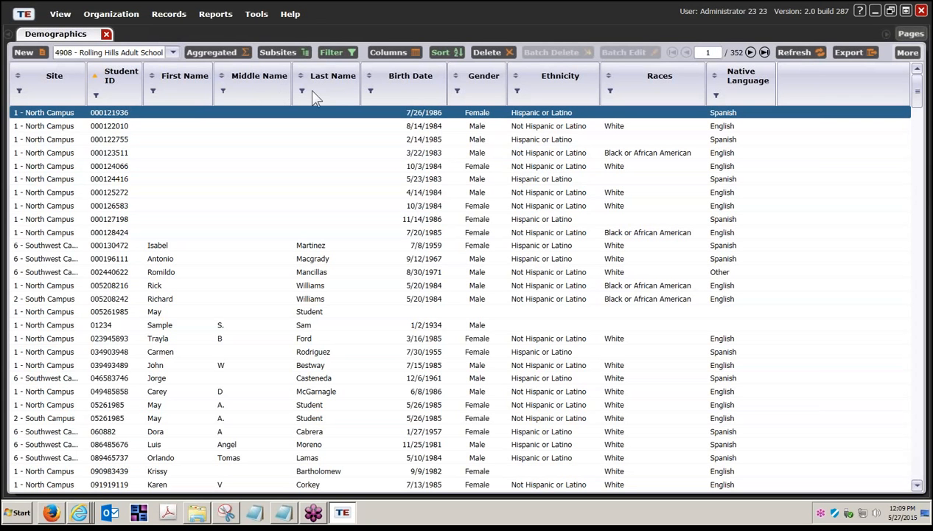
# Filter the First Name column with "starts with" and the sample student's first name, and sort the list by Site.
pyautogui.click(95, 96)
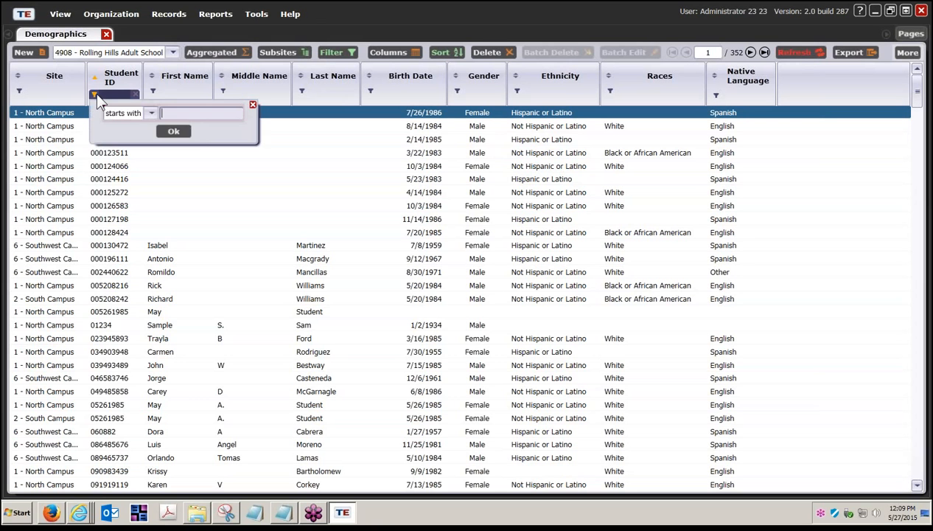
pyautogui.click(96, 93)
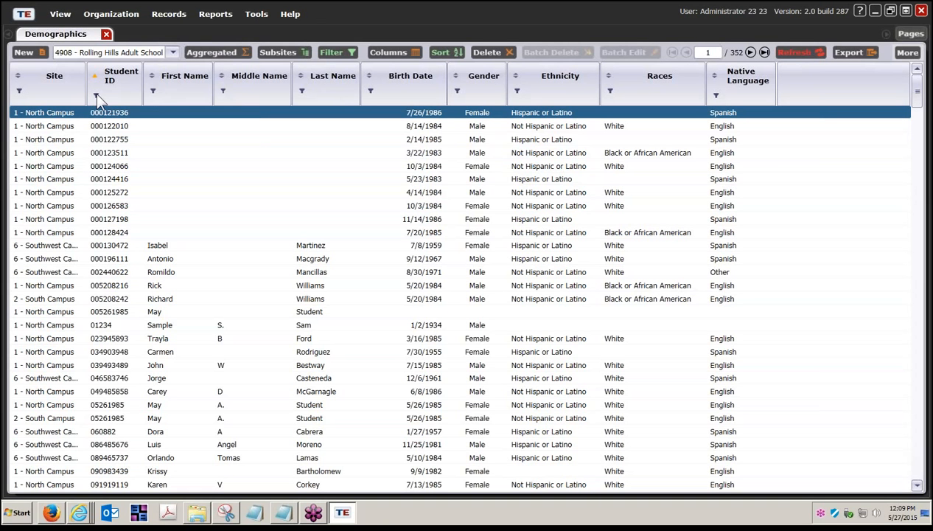
pyautogui.click(168, 93)
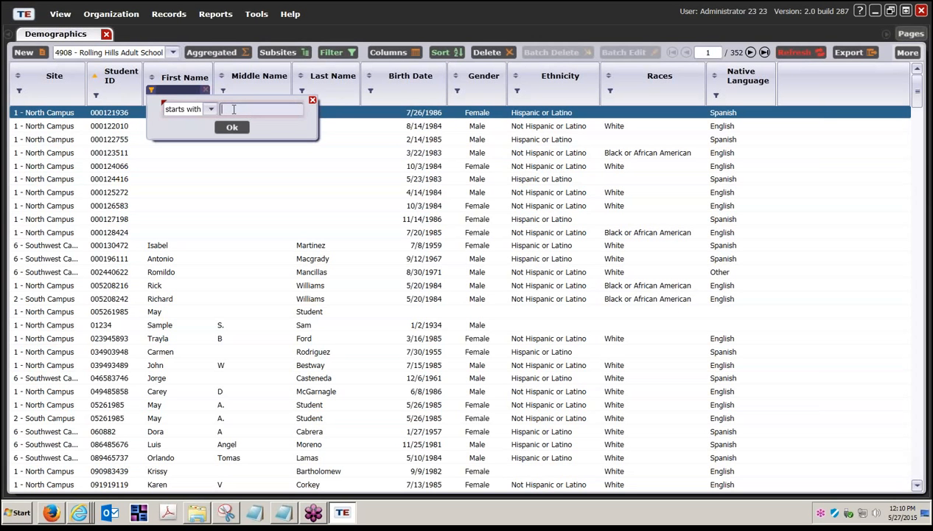
pyautogui.write('May')
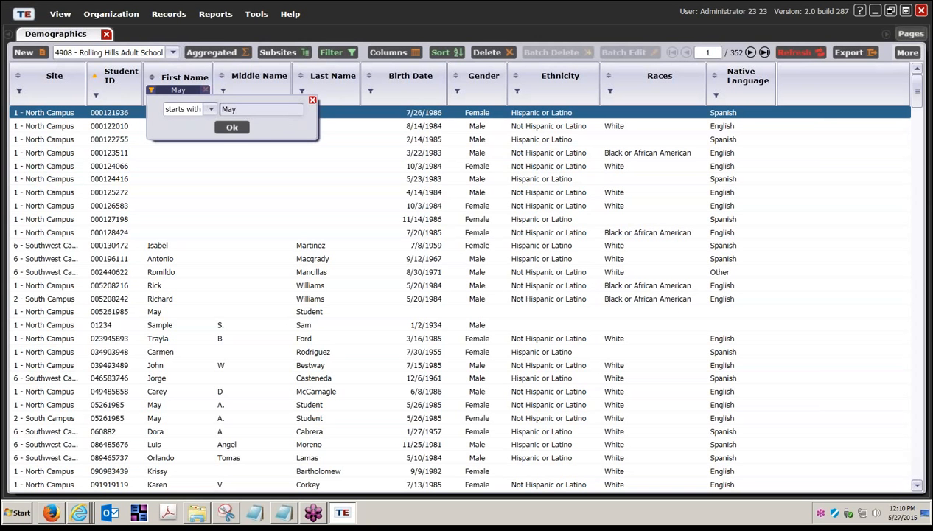
pyautogui.click(231, 128)
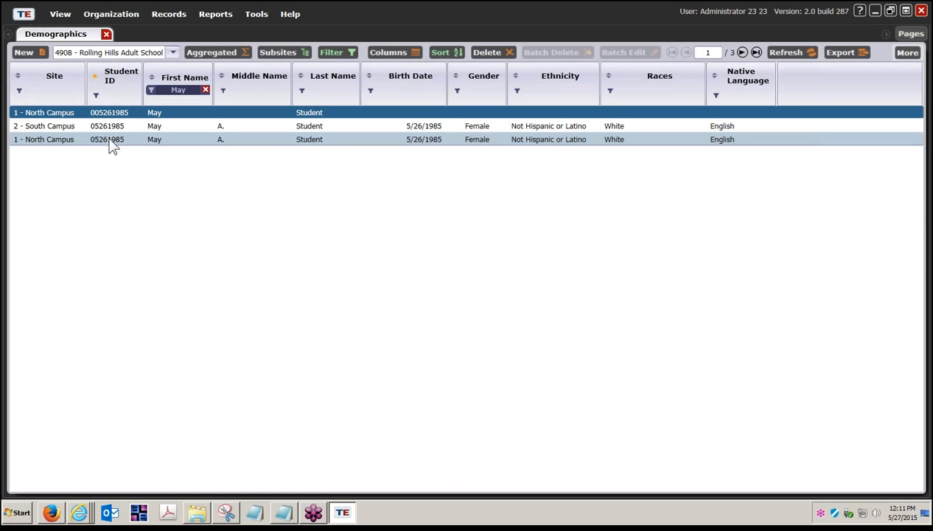
pyautogui.click(19, 77)
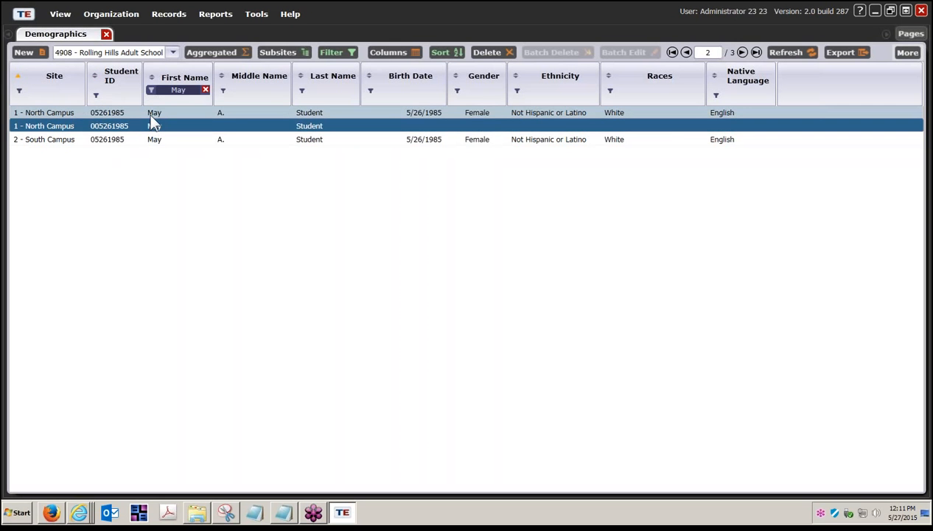
# Select the two North Campus records of the sample student together, then reduce the selection to the first one.
pyautogui.press('Up')
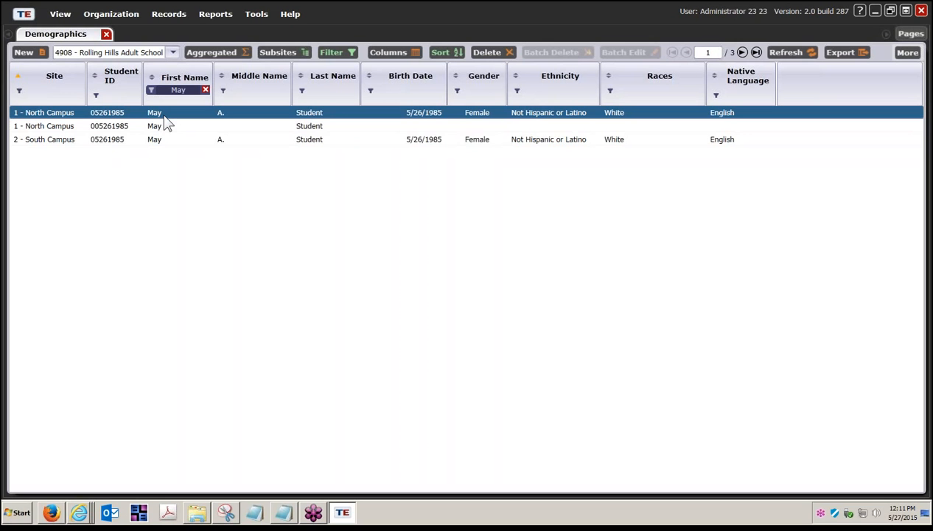
pyautogui.keyDown('ctrl'); pyautogui.click(108, 130); pyautogui.keyUp('ctrl')
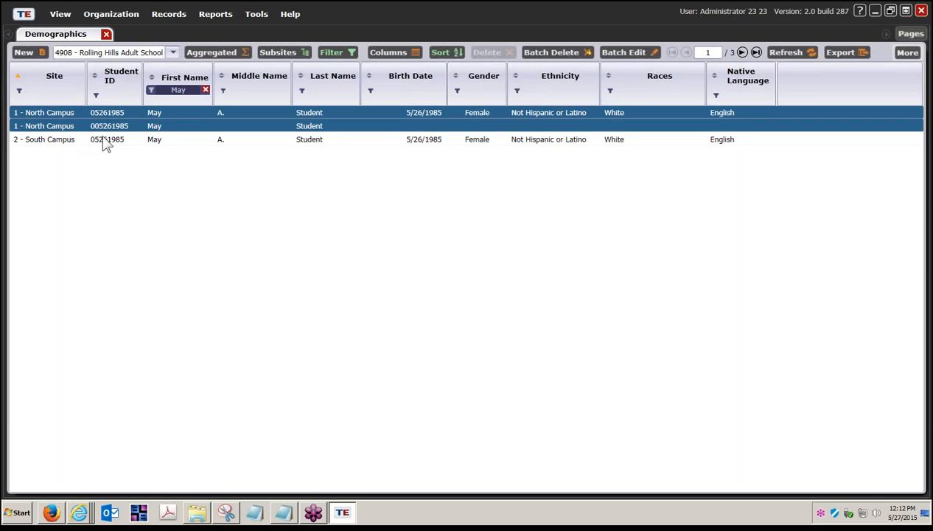
pyautogui.click(151, 113)
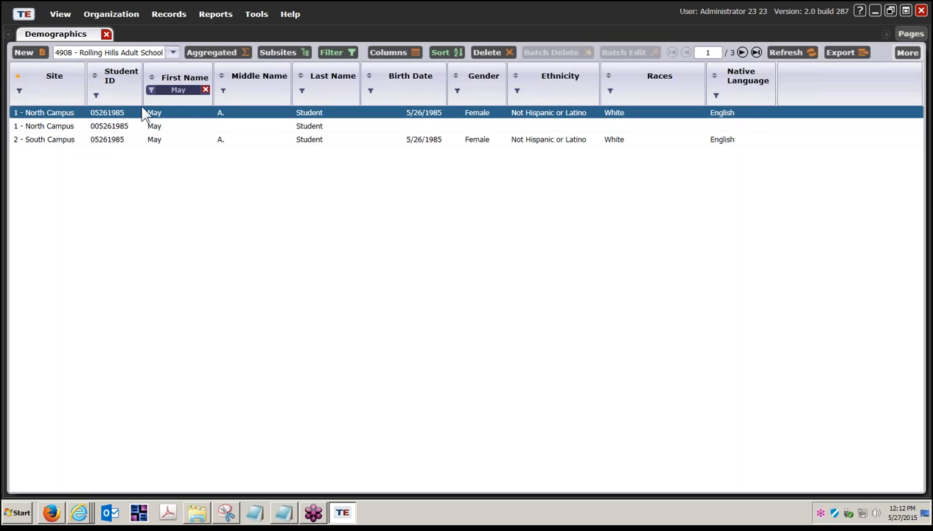
# Sort the list by Student ID in both directions, selecting the two North Campus records in between, and return to sorting by Site.
pyautogui.click(96, 77)
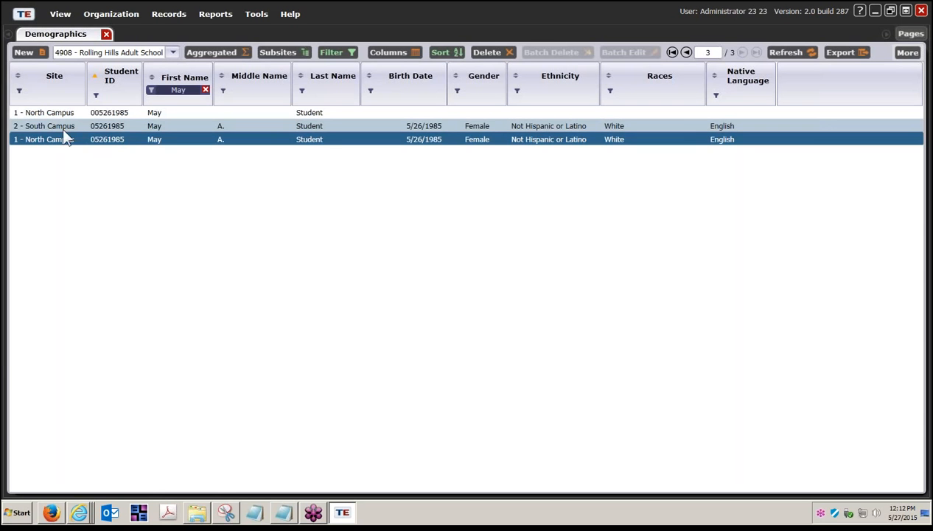
pyautogui.click(123, 115)
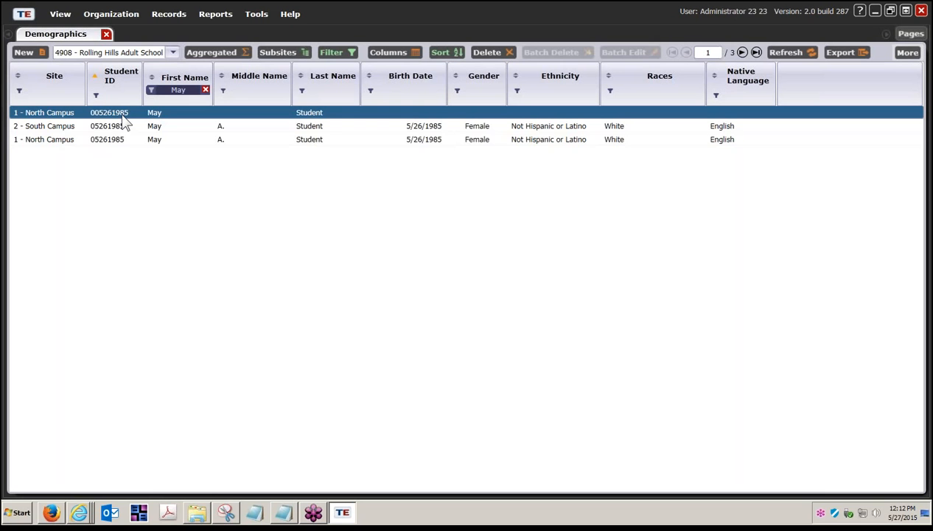
pyautogui.keyDown('ctrl'); pyautogui.click(134, 147); pyautogui.keyUp('ctrl')
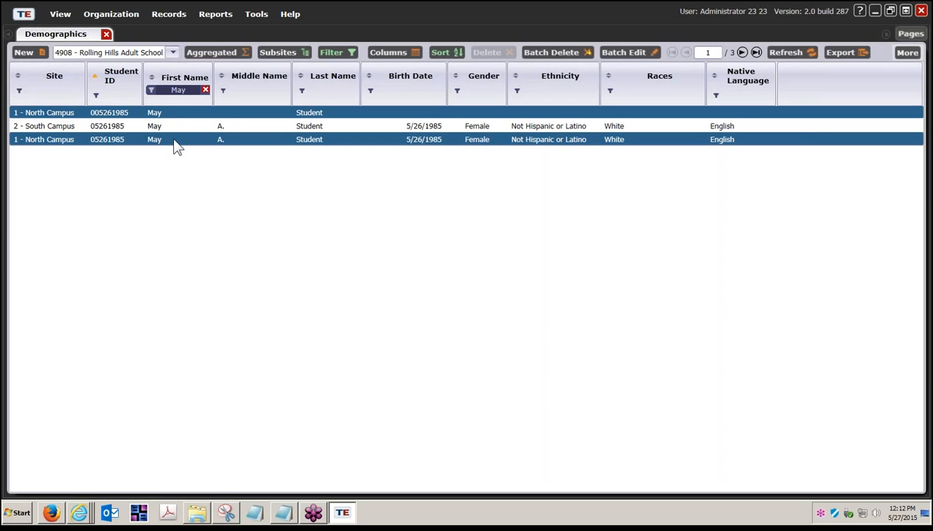
pyautogui.click(95, 76)
pyautogui.click(59, 145)
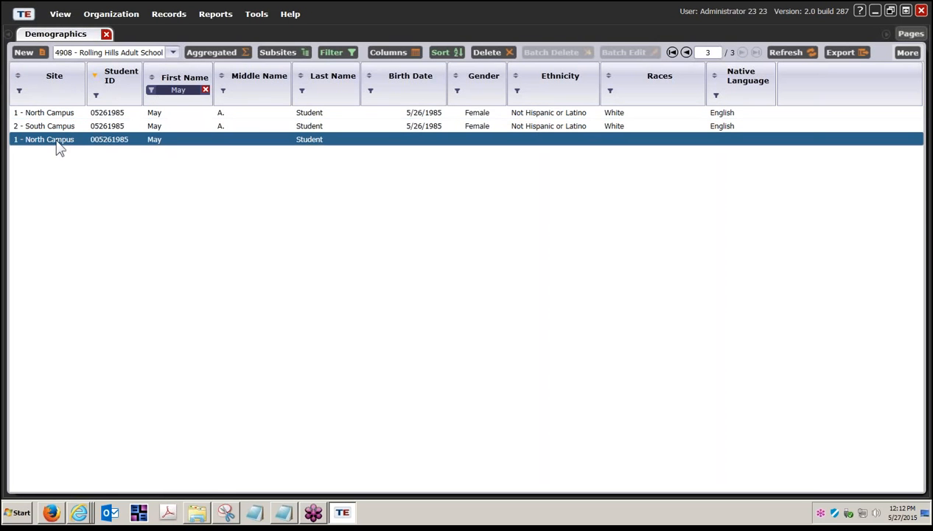
pyautogui.click(18, 75)
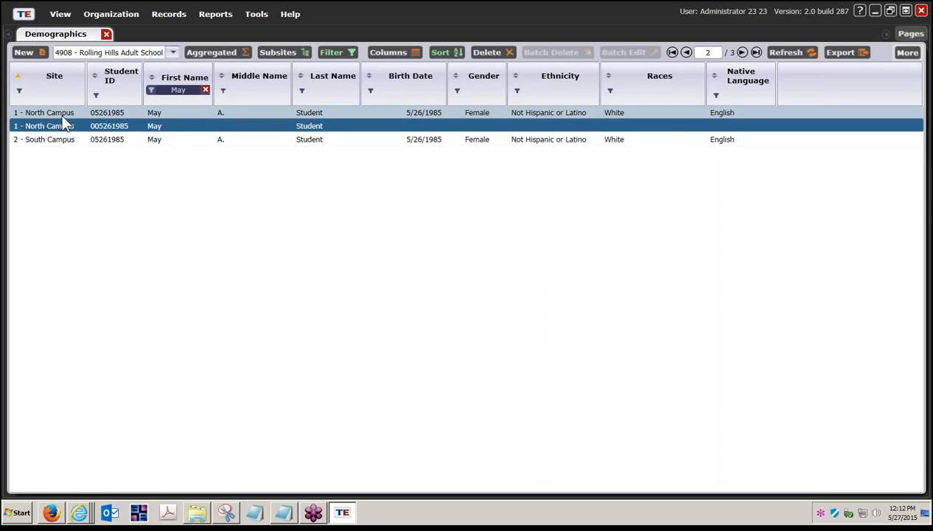
# Select both North Campus records, reduce the selection to the first one, and view the miscellaneous actions offered for a single record.
pyautogui.press('Up')
pyautogui.keyDown('ctrl'); pyautogui.click(65, 126); pyautogui.keyUp('ctrl')
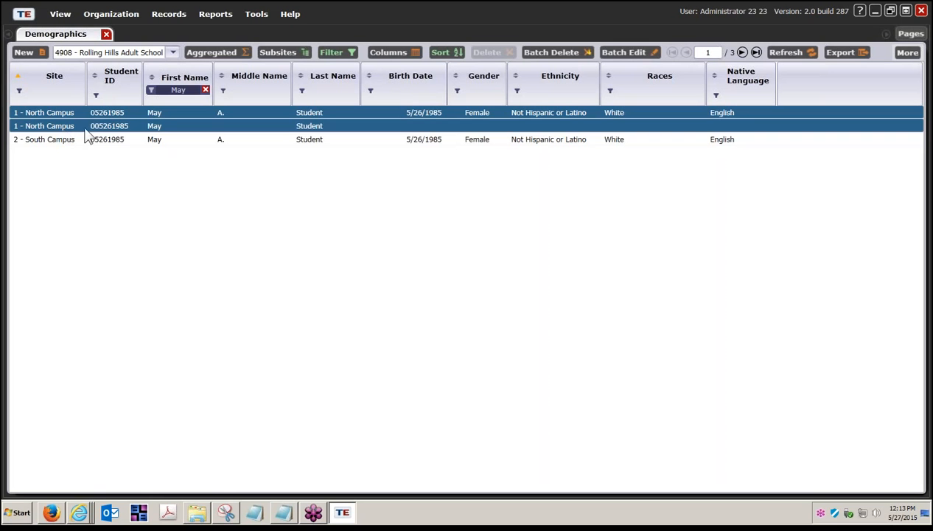
pyautogui.click(151, 113)
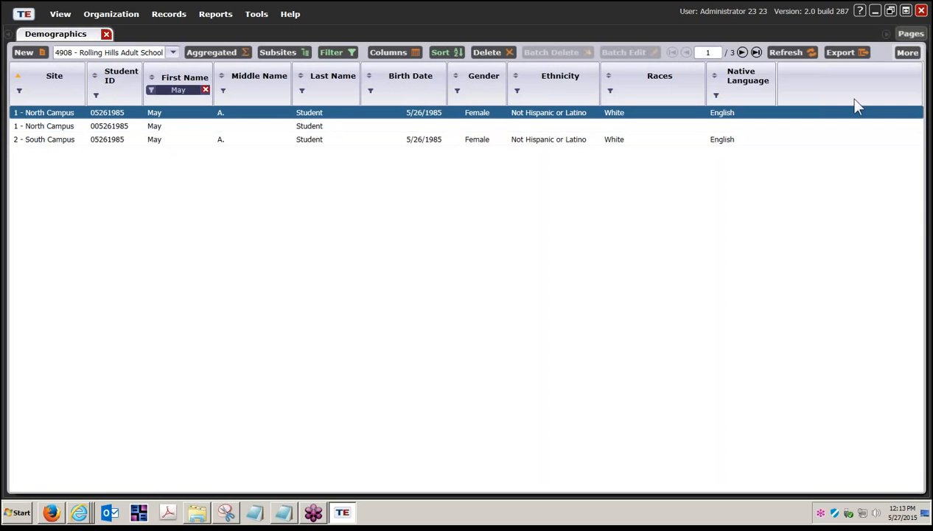
pyautogui.click(908, 53)
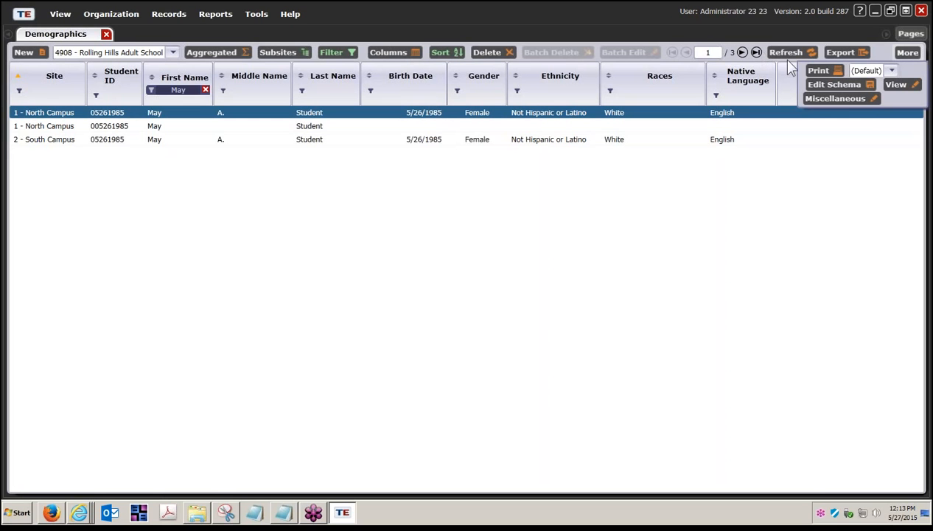
pyautogui.click(843, 98)
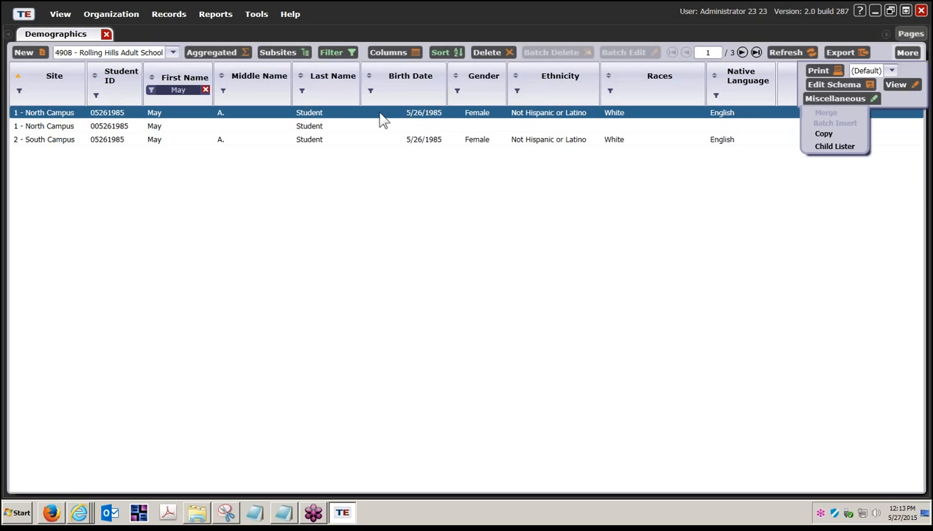
# Select both North Campus records of the sample student and open them for merging.
pyautogui.keyDown('ctrl'); pyautogui.click(326, 127); pyautogui.keyUp('ctrl')
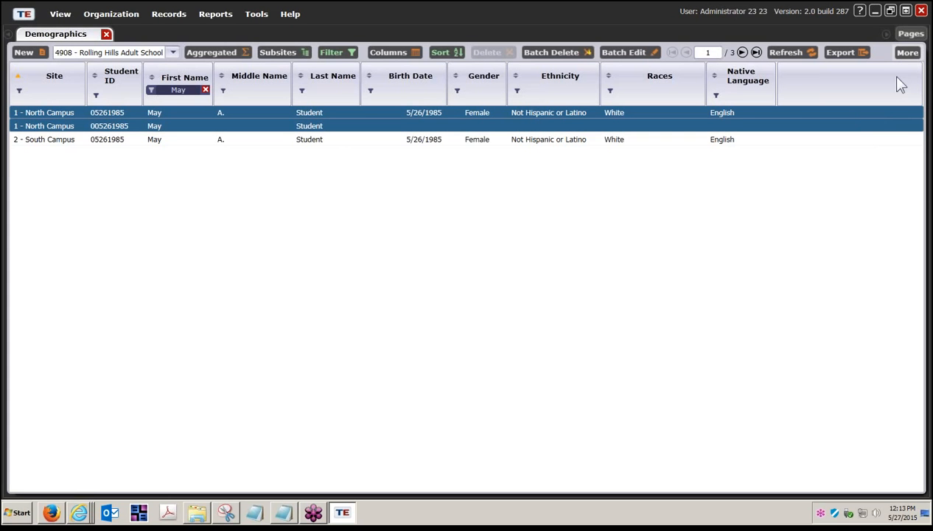
pyautogui.click(906, 55)
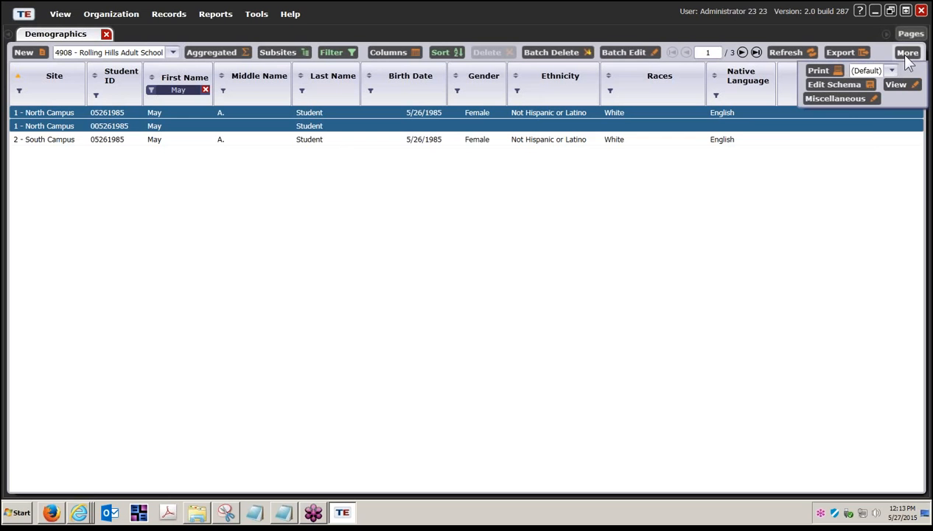
pyautogui.click(846, 99)
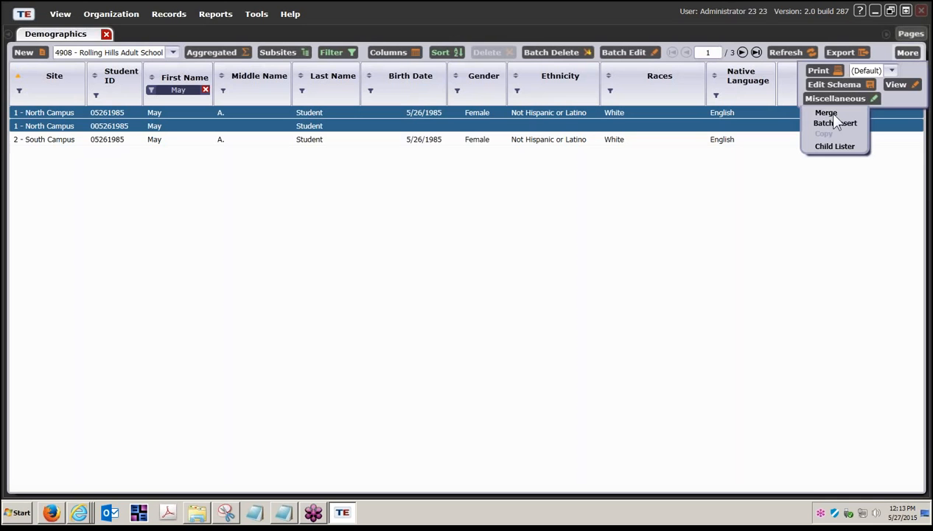
pyautogui.click(833, 114)
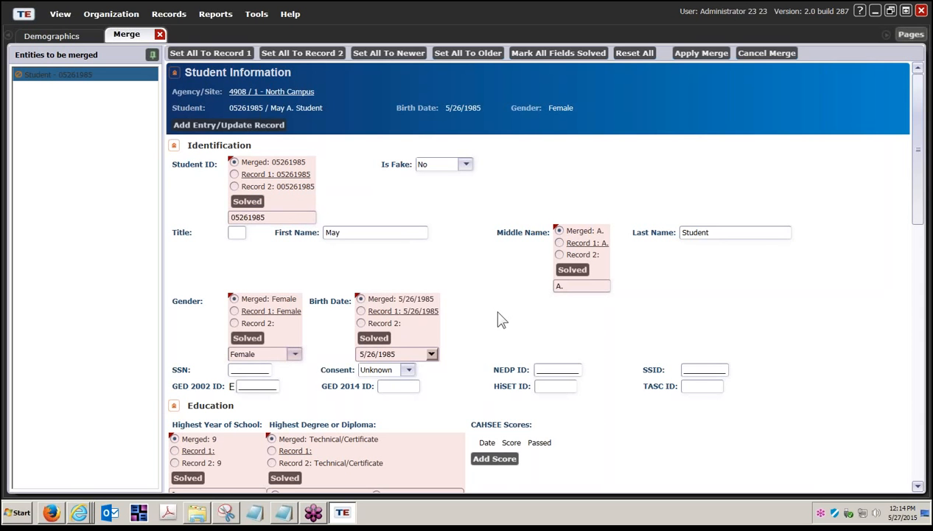
# Set all conflicting fields to Record 1, mark all fields solved, and cancel the merge.
pyautogui.scroll(-2, 501, 319)
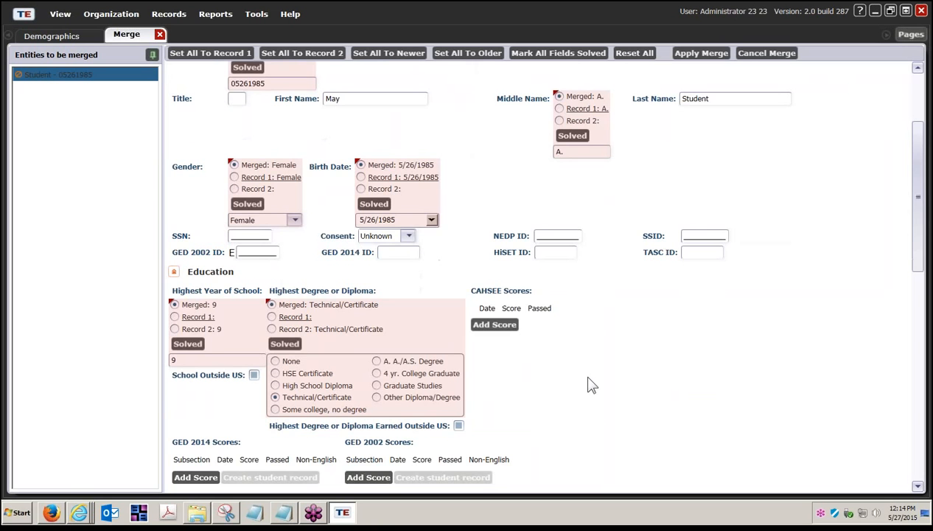
pyautogui.scroll(2, 589, 385)
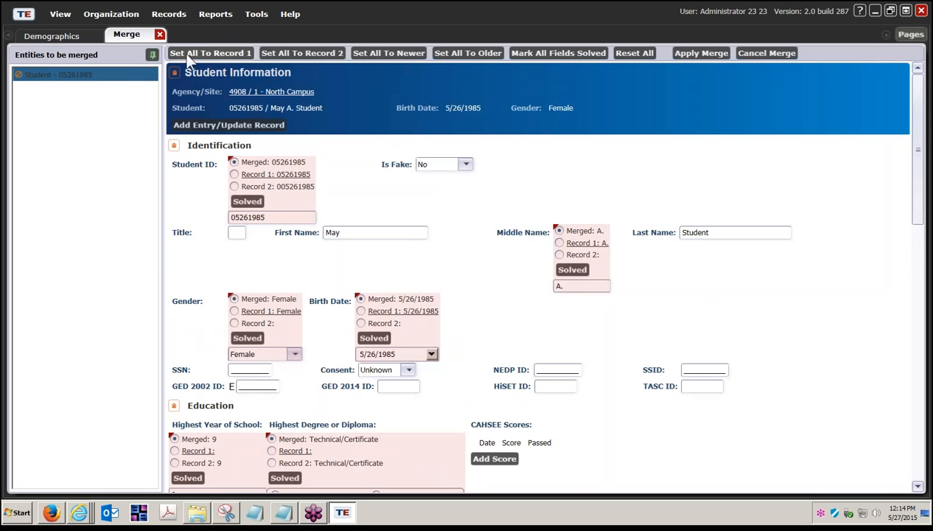
pyautogui.click(230, 56)
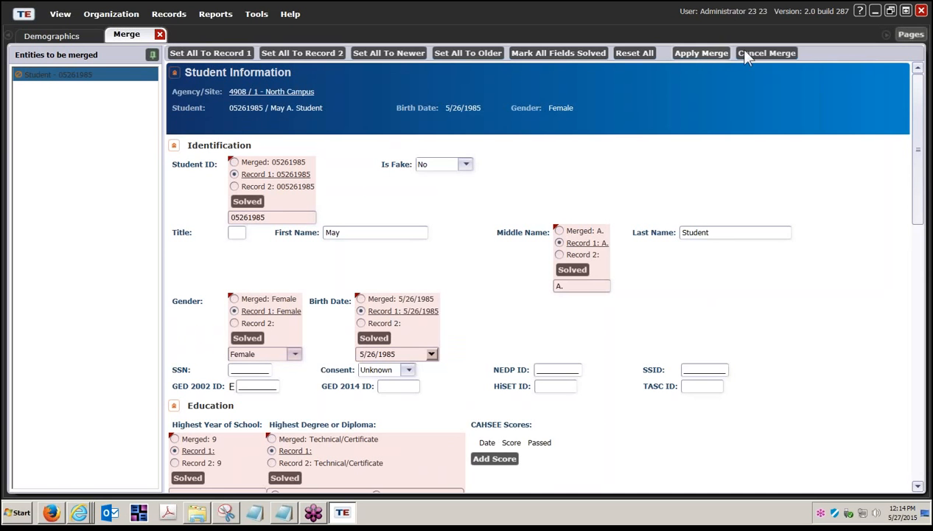
pyautogui.click(552, 55)
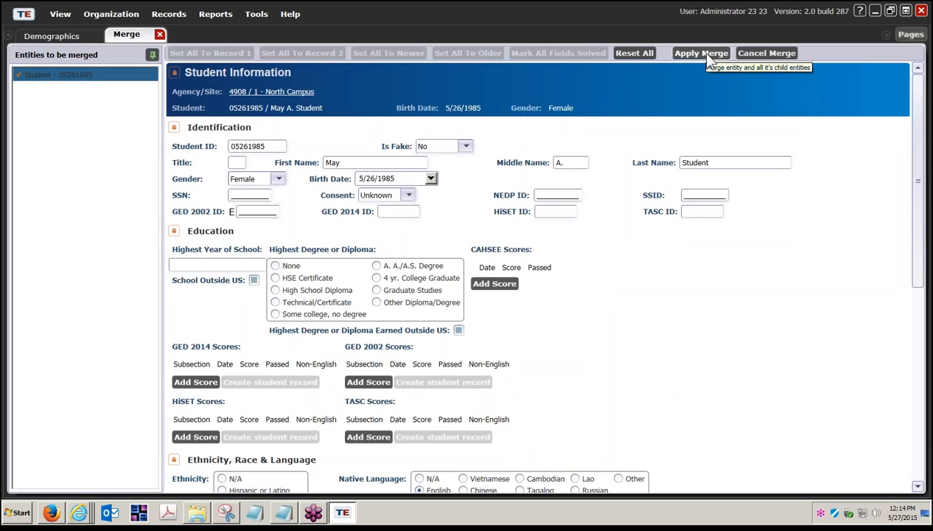
pyautogui.click(778, 57)
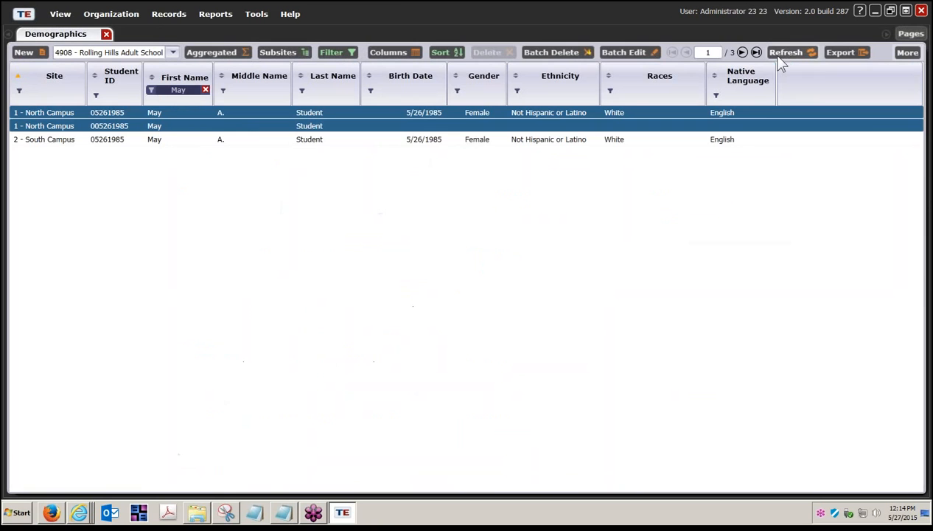
# Reopen the merge for the two selected North Campus records and look over the conflicting fields.
pyautogui.click(911, 53)
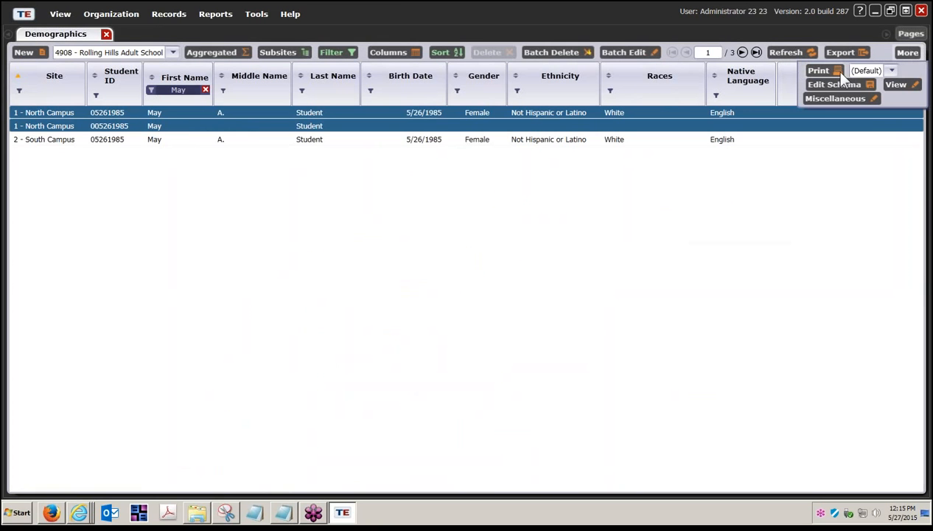
pyautogui.click(820, 98)
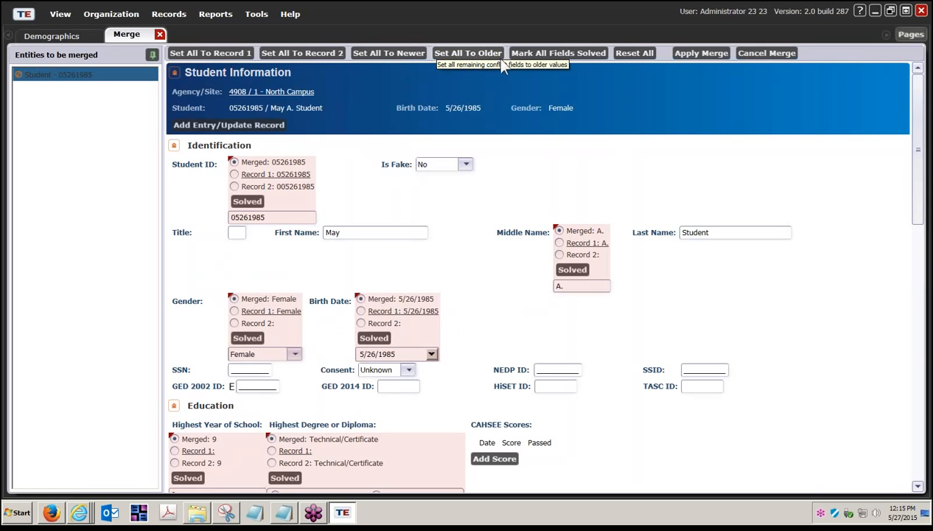
pyautogui.scroll(-1, 450, 299)
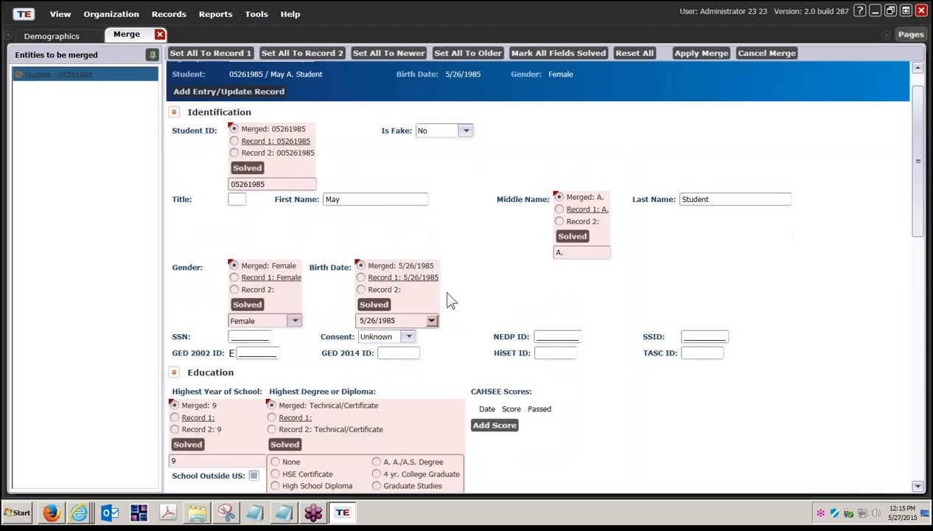
pyautogui.scroll(1, 449, 299)
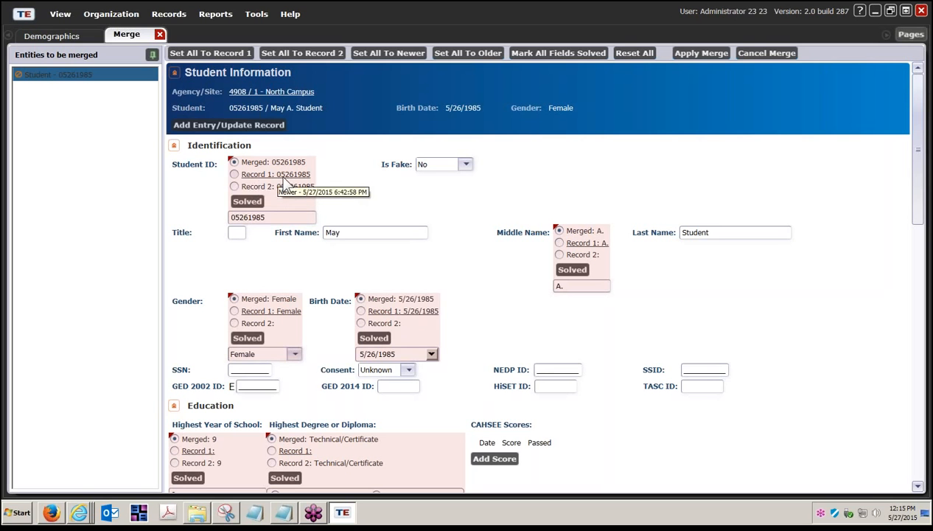
# Resolve the Student ID, Middle Name, Gender and Birth Date conflicts with the Record 1 values and mark each as solved.
pyautogui.click(234, 175)
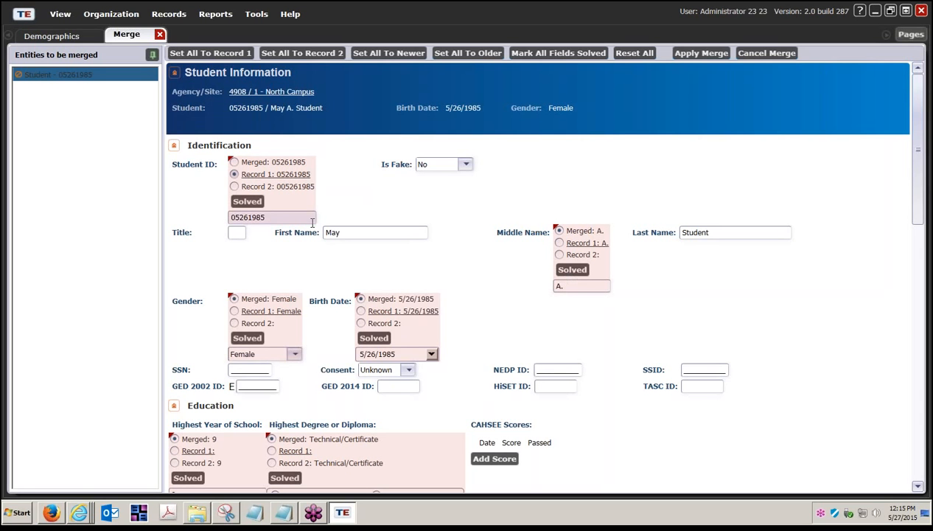
pyautogui.click(243, 201)
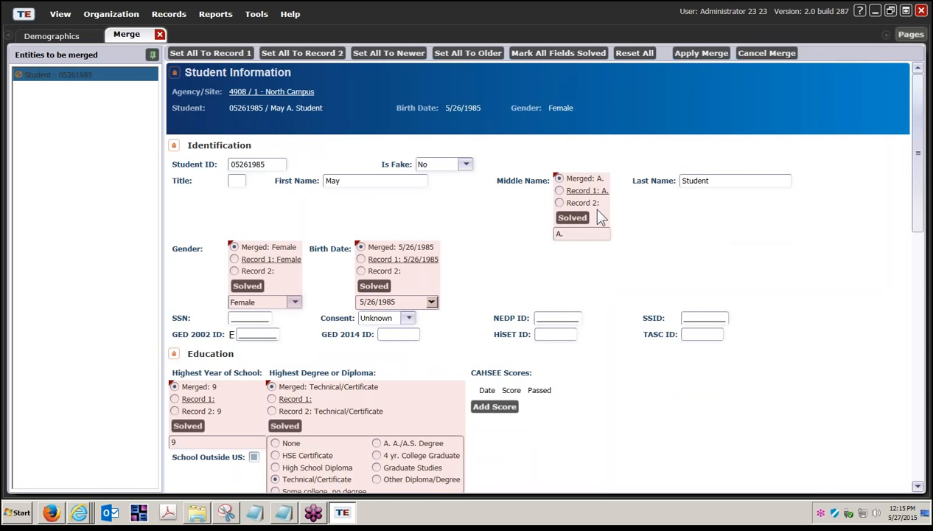
pyautogui.click(561, 191)
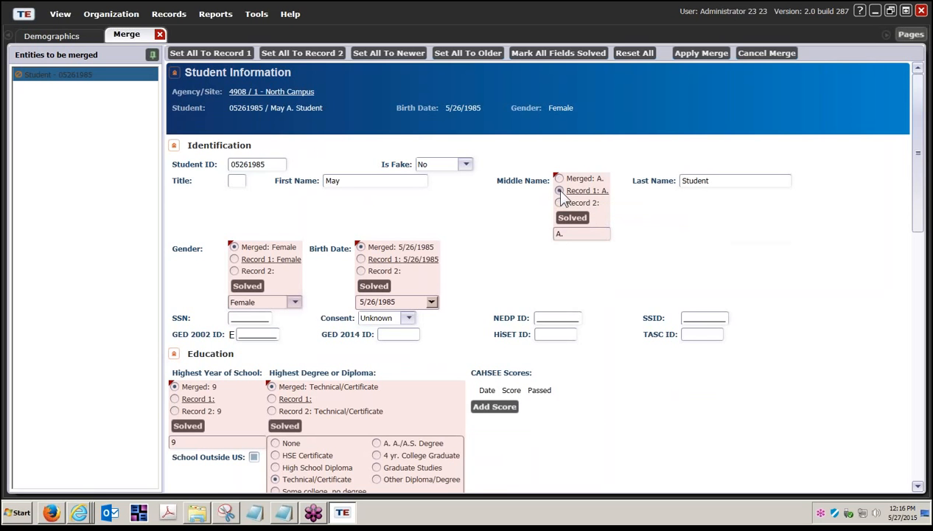
pyautogui.click(582, 221)
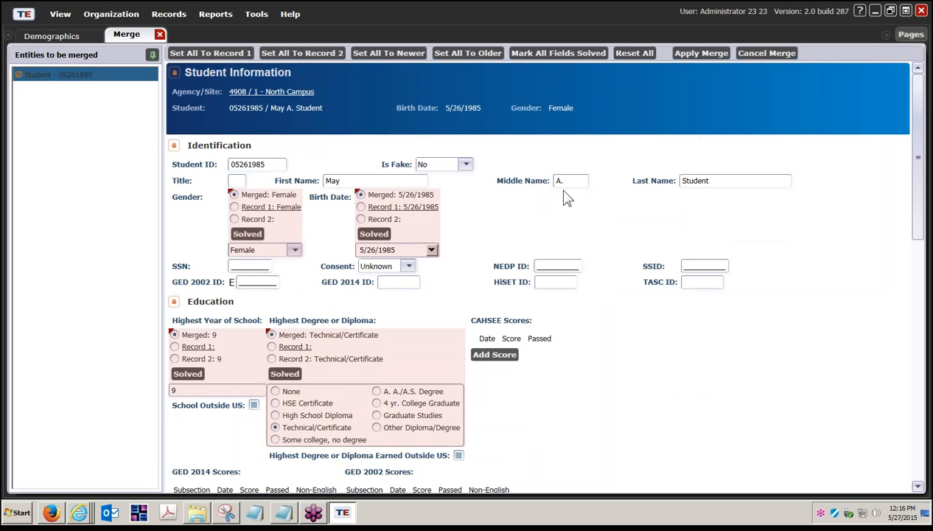
pyautogui.click(235, 207)
pyautogui.click(258, 231)
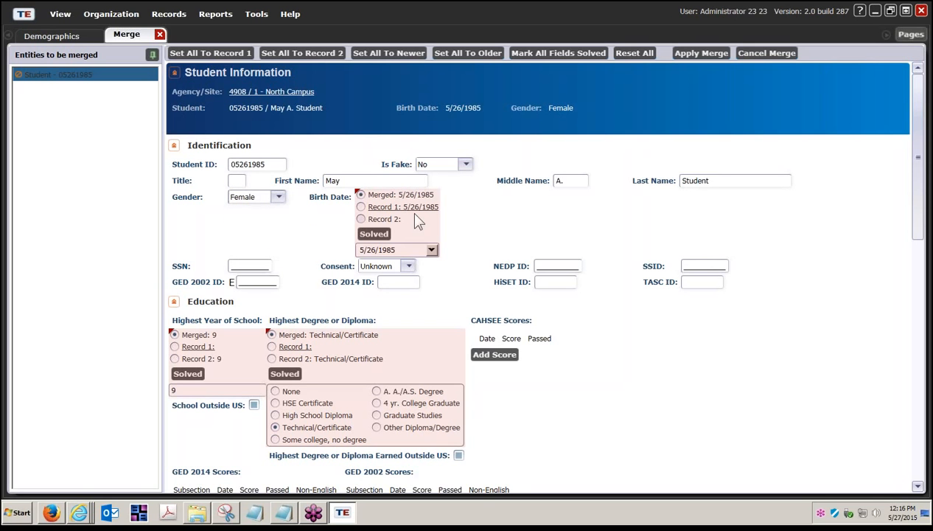
pyautogui.click(361, 207)
pyautogui.click(373, 234)
# Resolve Highest Year of School as 9 and Highest Degree or Diploma as Technical/Certificate from Record 2, marking both as solved.
pyautogui.scroll(-1, 388, 253)
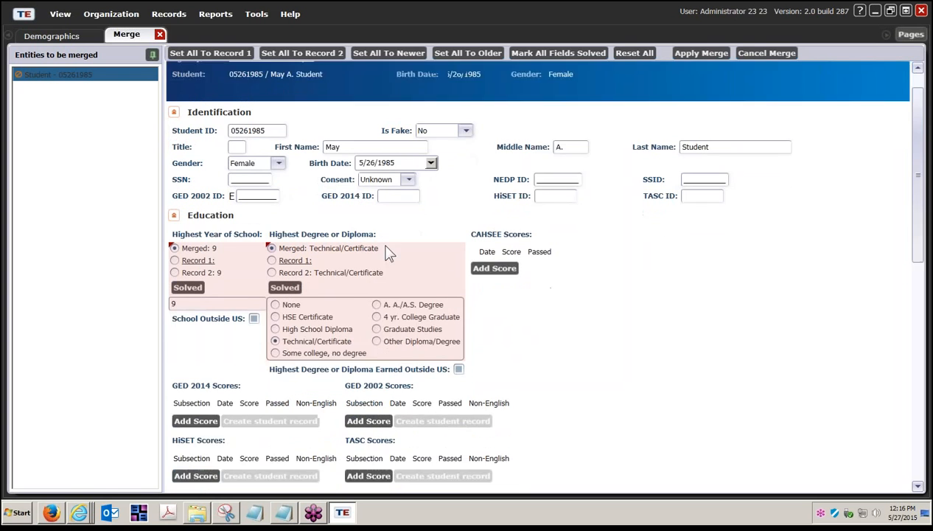
pyautogui.scroll(-1, 389, 253)
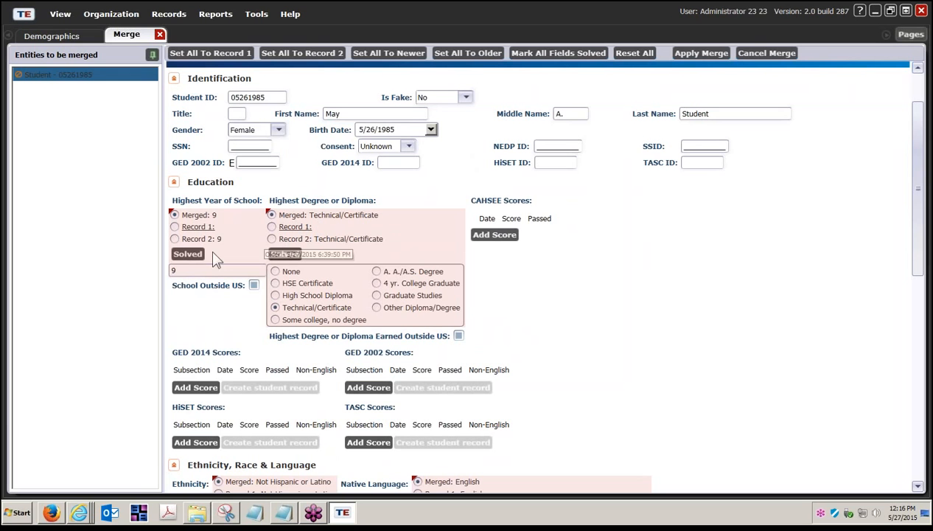
pyautogui.click(176, 239)
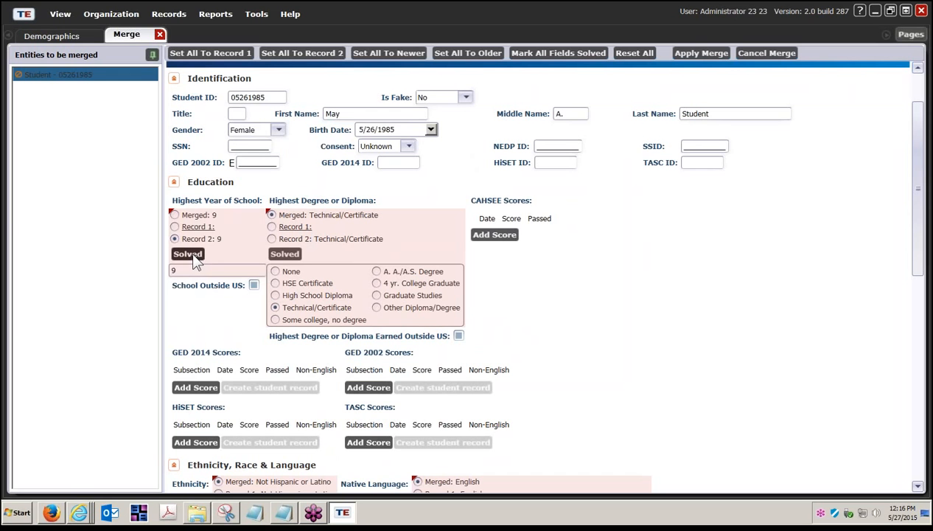
pyautogui.click(190, 251)
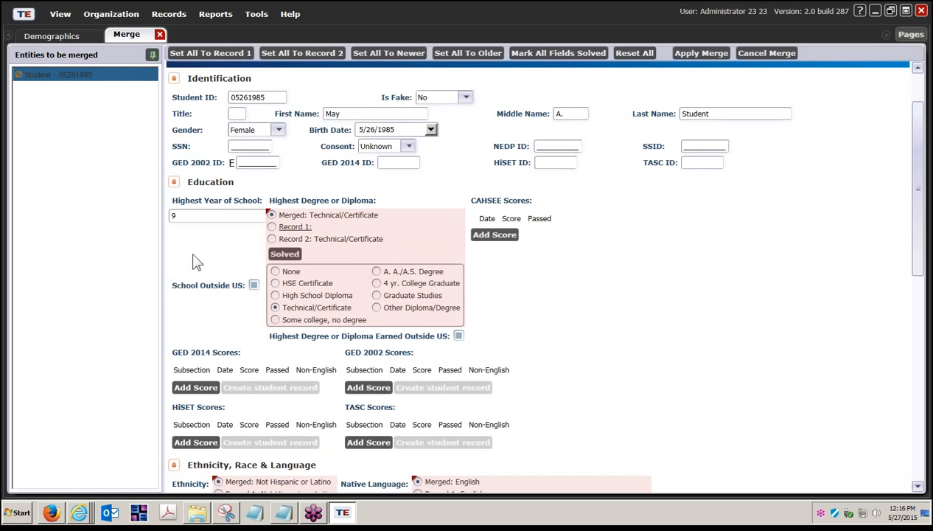
pyautogui.click(271, 239)
pyautogui.click(284, 254)
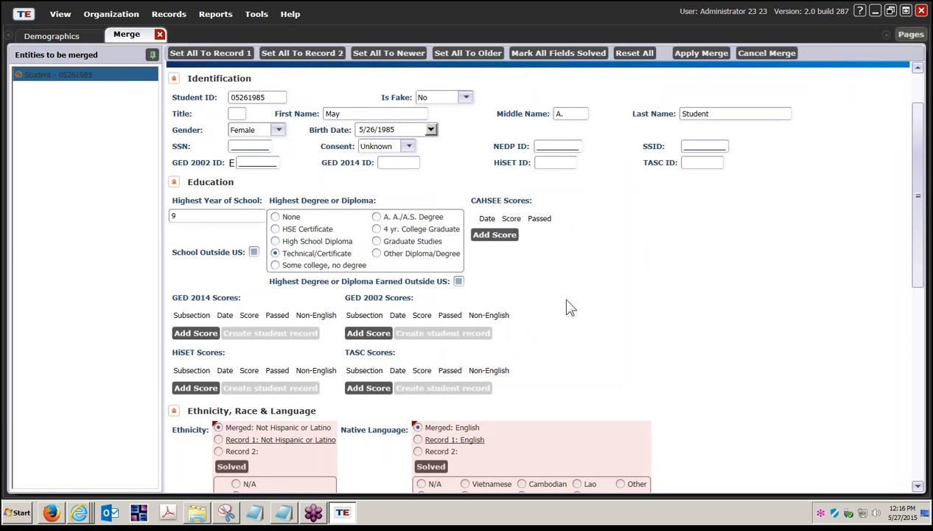
# Resolve the Ethnicity, Native Language and Races conflicts with the Record 1 values and mark all fields as solved.
pyautogui.scroll(-7, 564, 303)
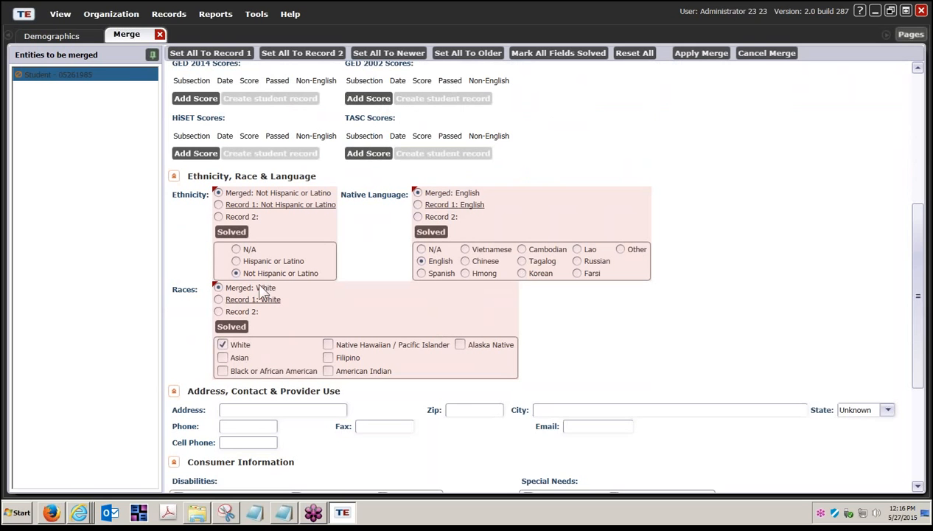
pyautogui.click(219, 205)
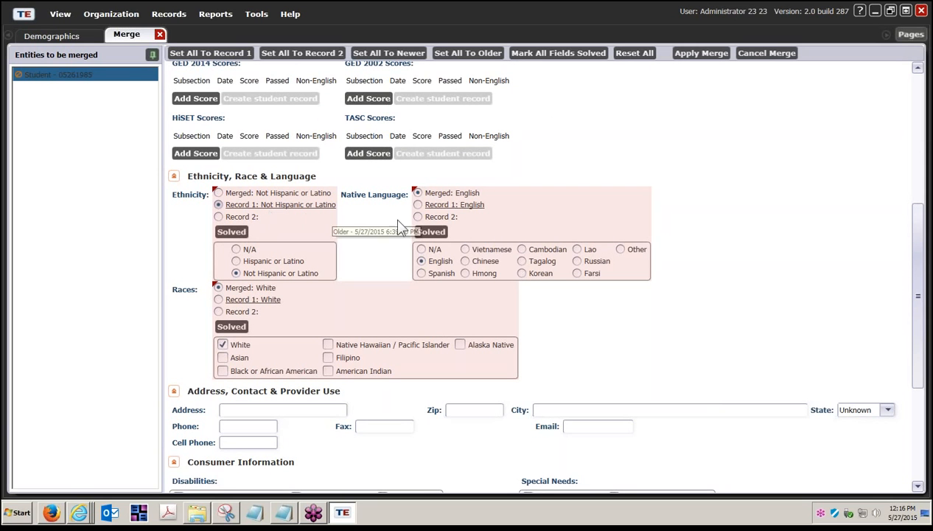
pyautogui.click(419, 206)
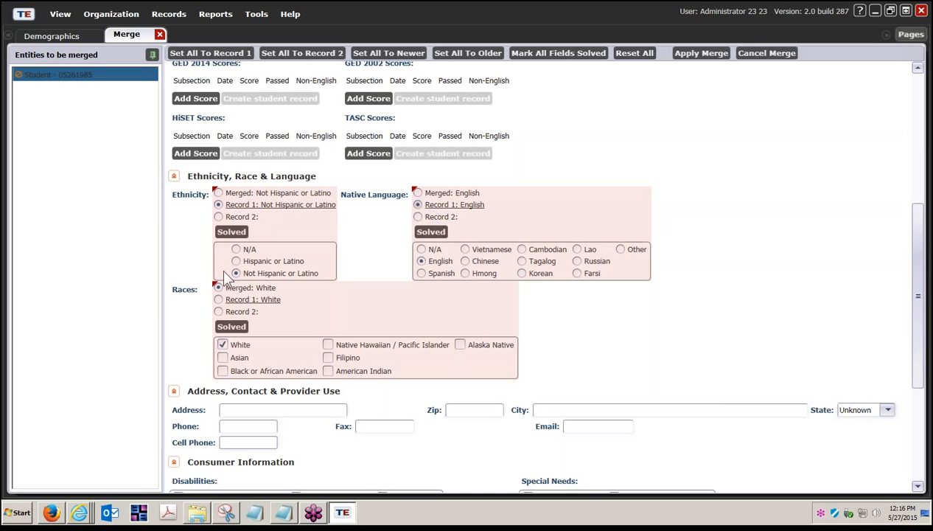
pyautogui.click(219, 300)
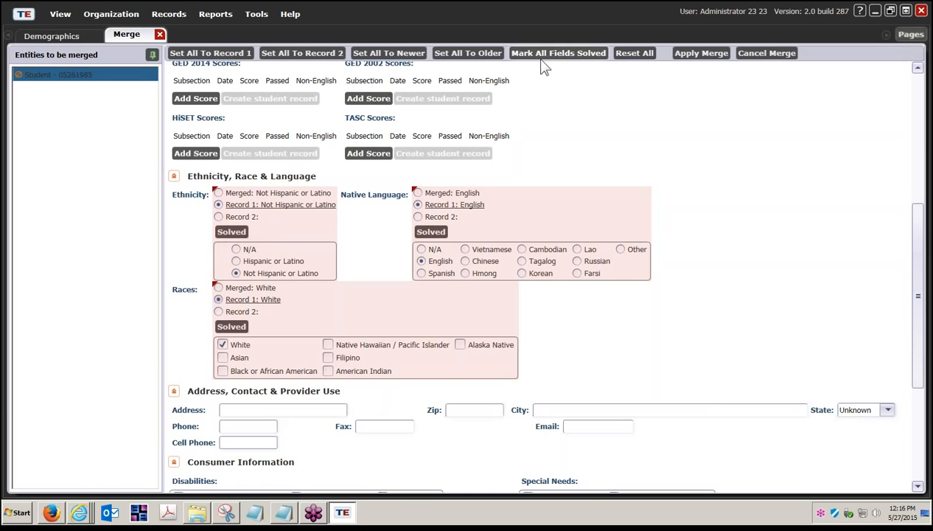
pyautogui.click(578, 54)
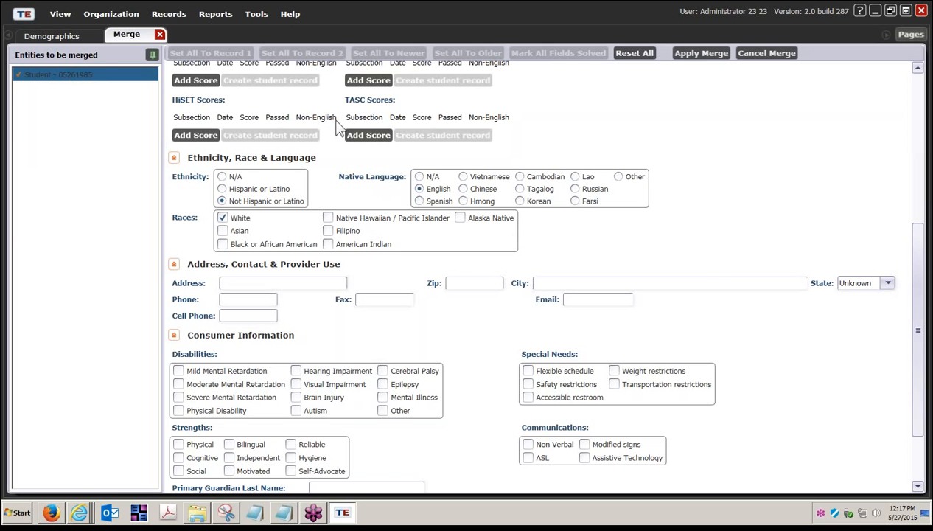
# Review the resolved student fields, apply the merge and dismiss the message.
pyautogui.scroll(3, 567, 170)
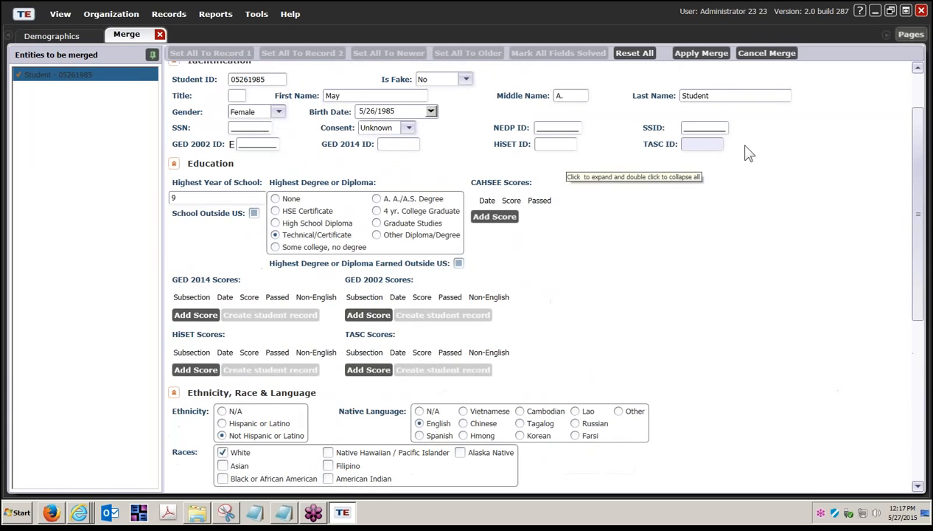
pyautogui.click(697, 55)
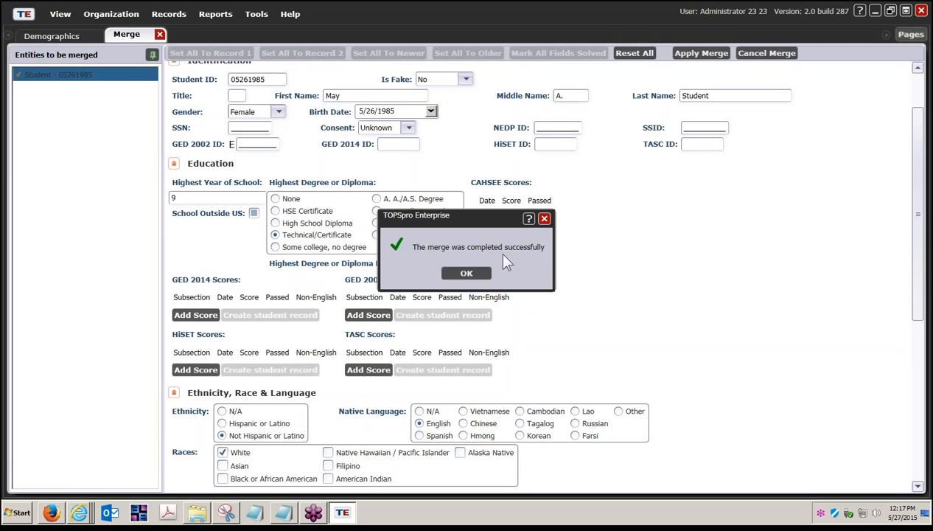
pyautogui.click(466, 274)
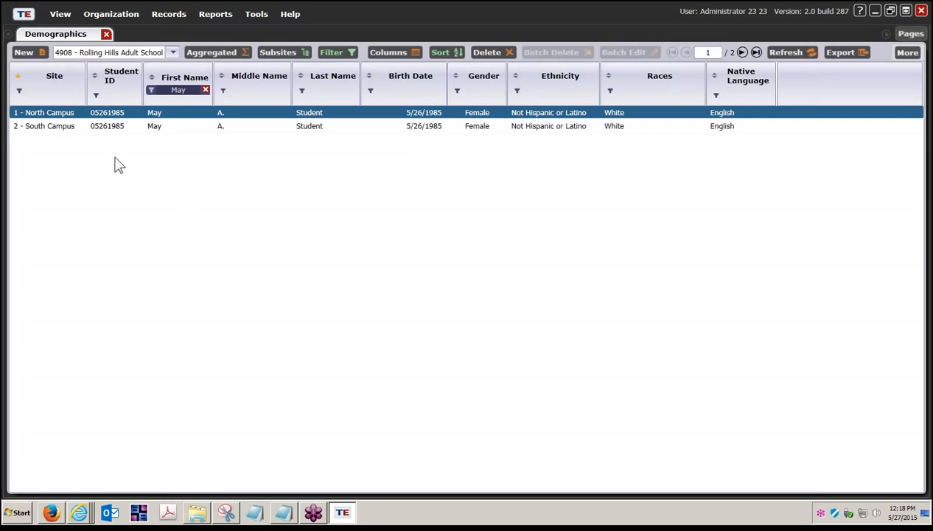
# Try to merge the student's North Campus record with the South Campus record.
pyautogui.keyDown('ctrl'); pyautogui.click(164, 126); pyautogui.keyUp('ctrl')
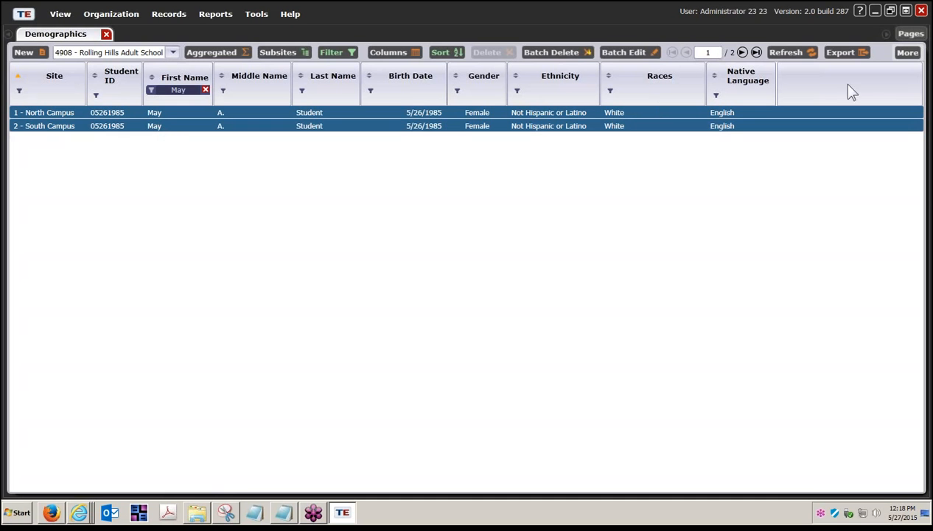
pyautogui.click(915, 54)
pyautogui.click(819, 96)
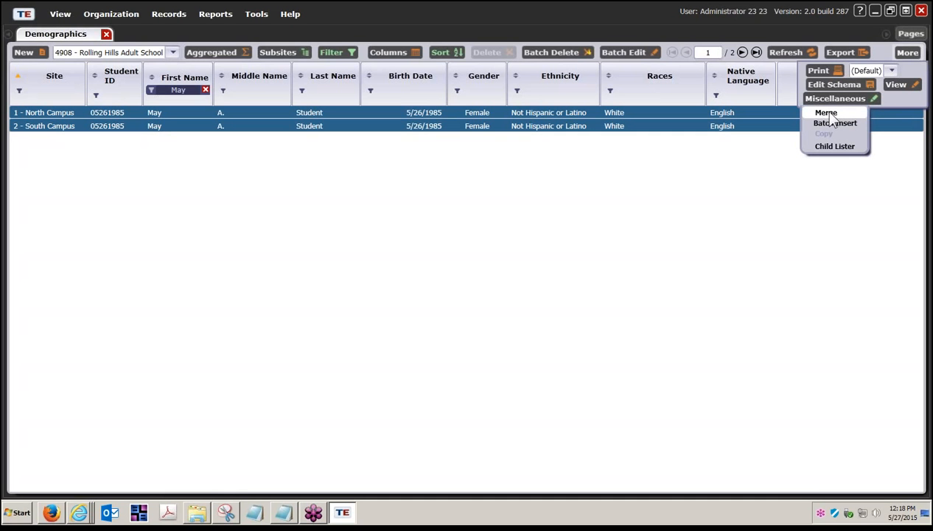
pyautogui.click(822, 112)
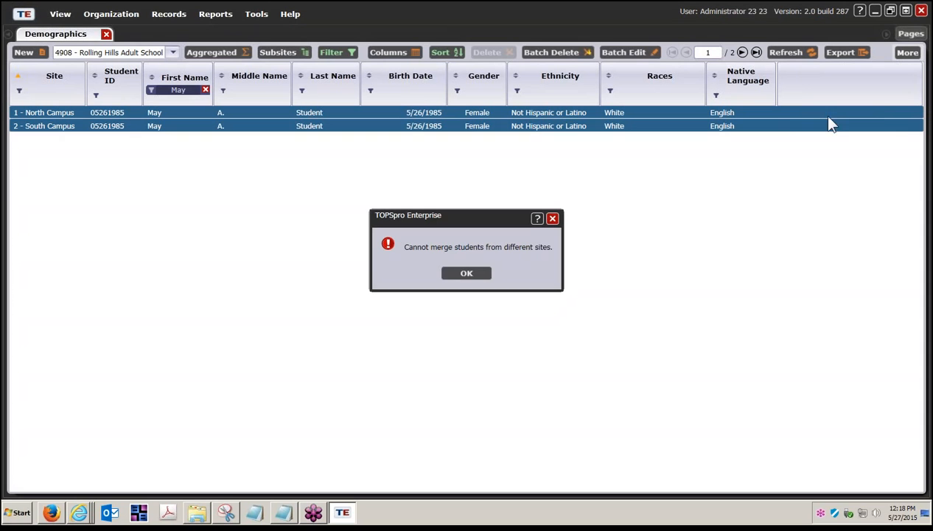
pyautogui.click(466, 275)
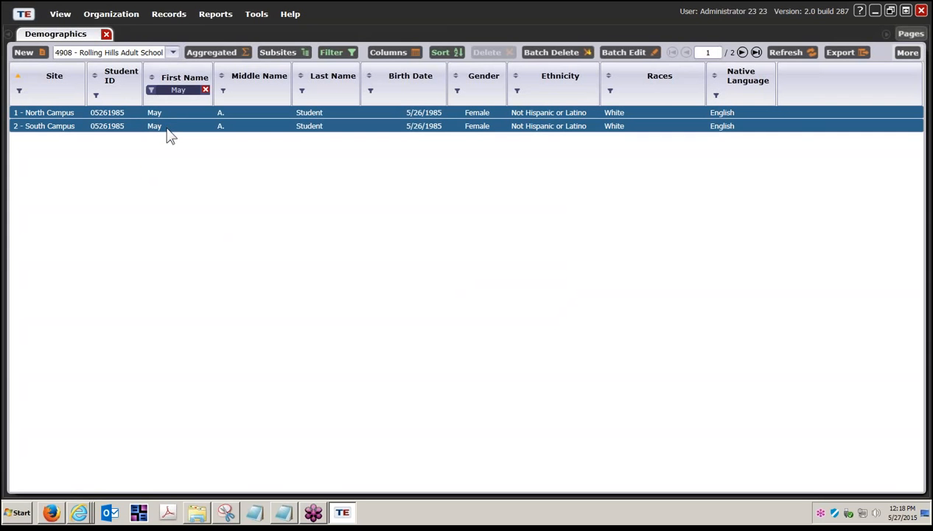
# Switch the Demographics list to aggregated records and widen the Site column to show the full site name.
pyautogui.click(214, 53)
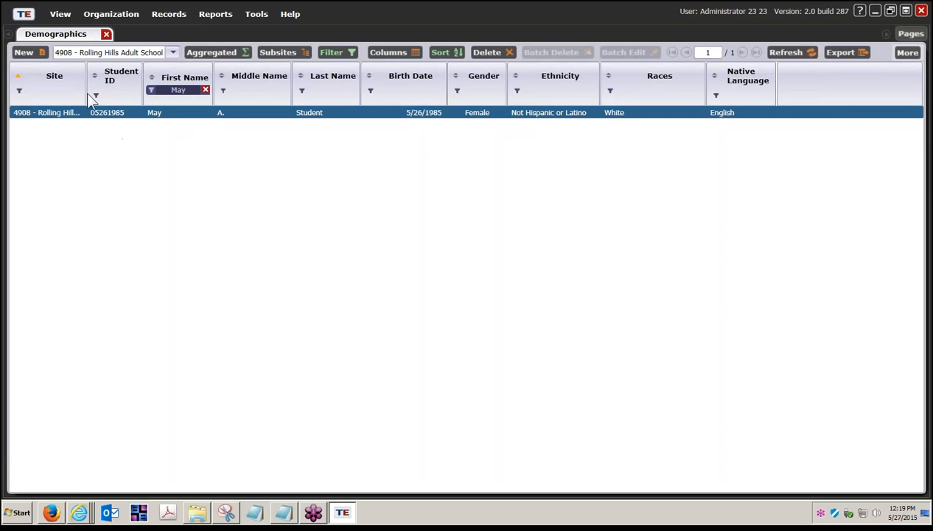
pyautogui.moveTo(85, 93); pyautogui.dragTo(196, 94)
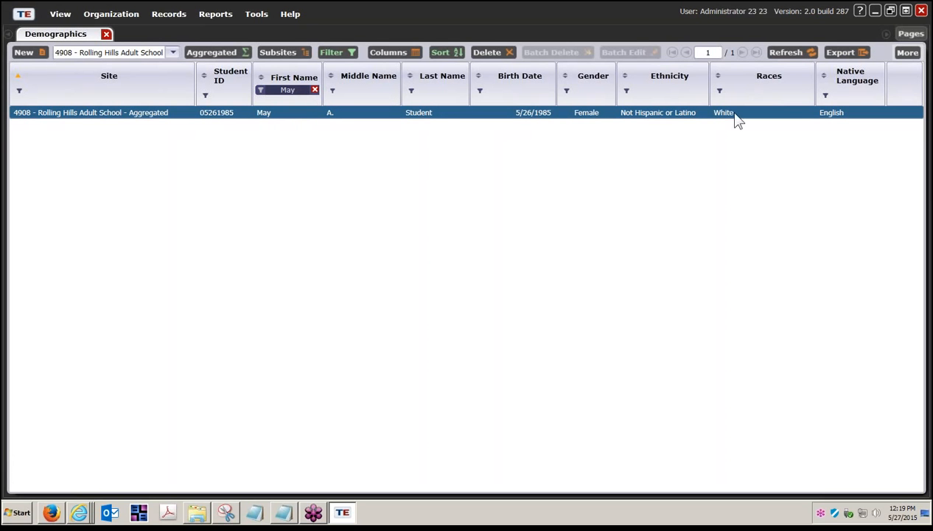
# Open the Child Lister for the aggregated student and look through the child lists from In Program Years to Tests.
pyautogui.click(906, 55)
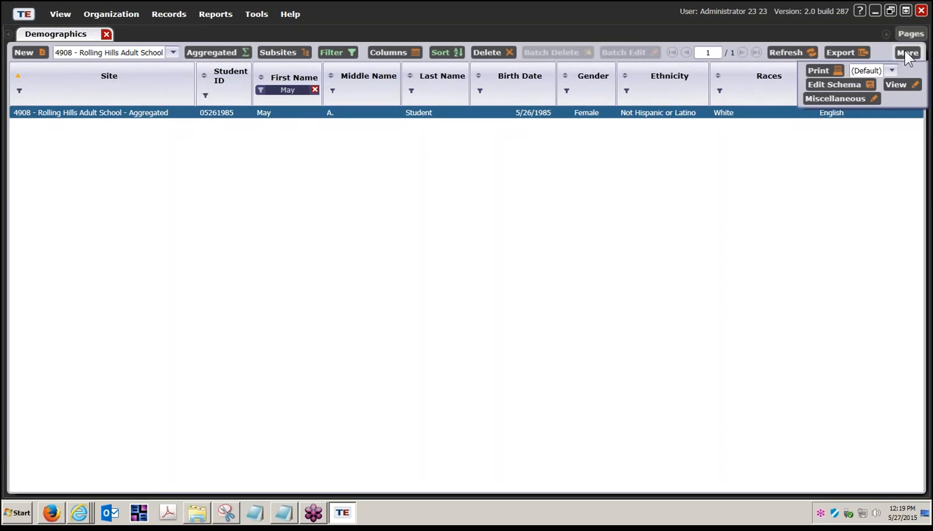
pyautogui.click(811, 98)
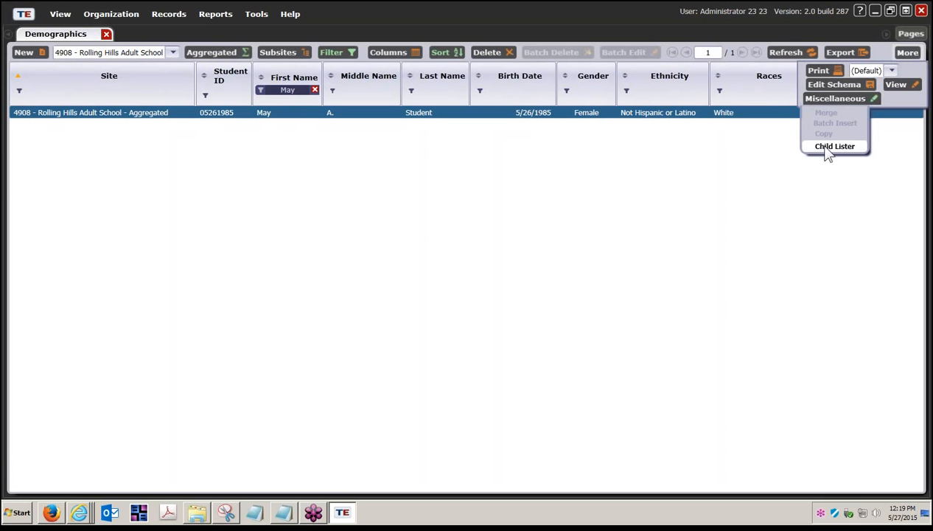
pyautogui.click(830, 147)
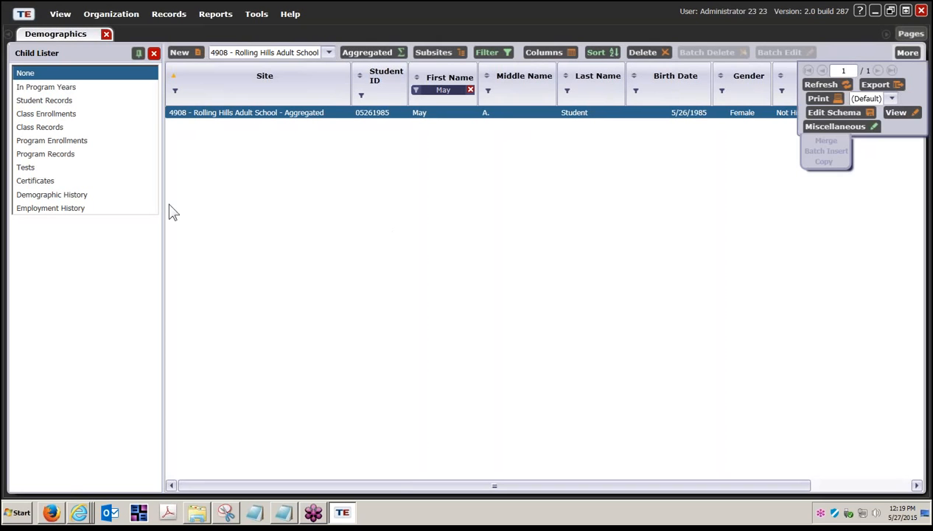
pyautogui.click(45, 88)
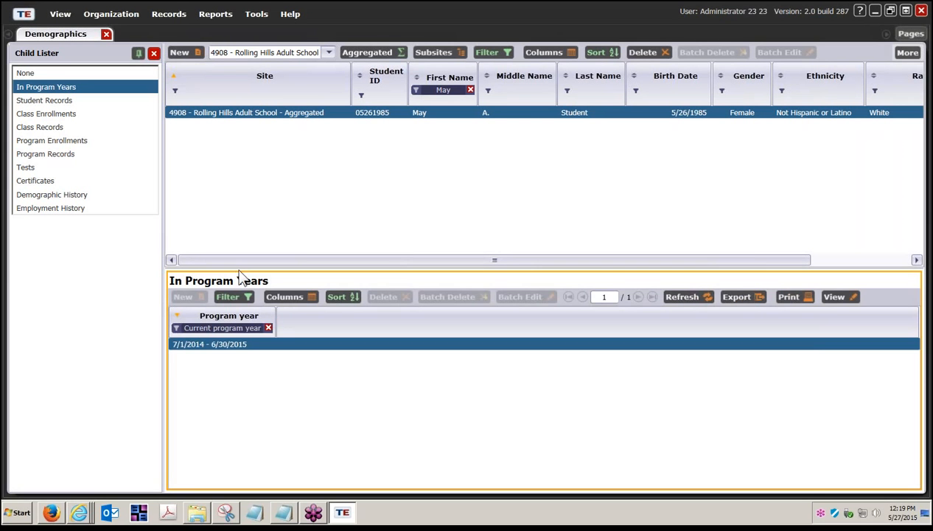
pyautogui.moveTo(239, 259); pyautogui.dragTo(237, 153)
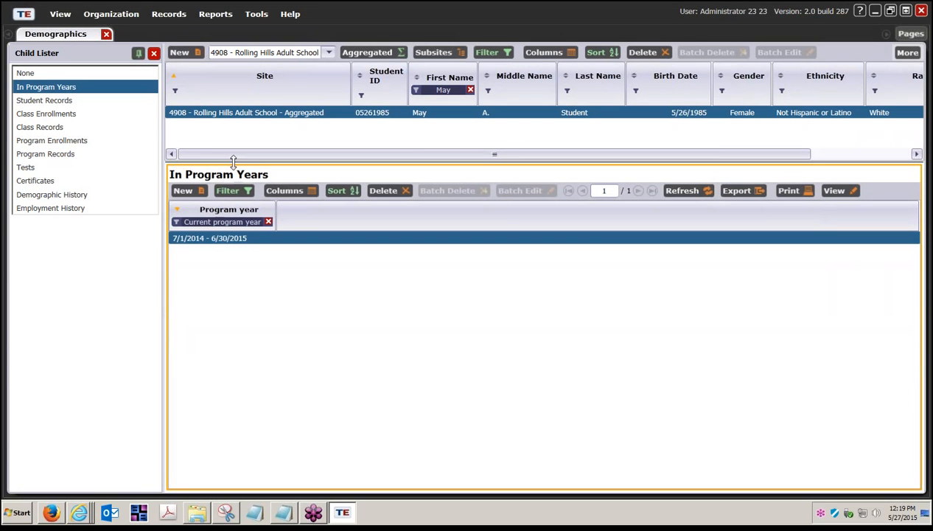
pyautogui.click(23, 103)
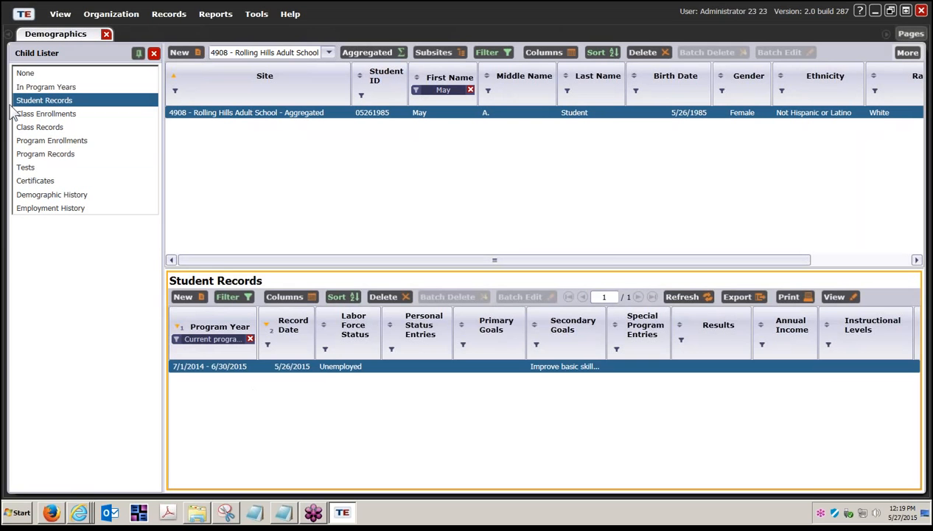
pyautogui.click(53, 115)
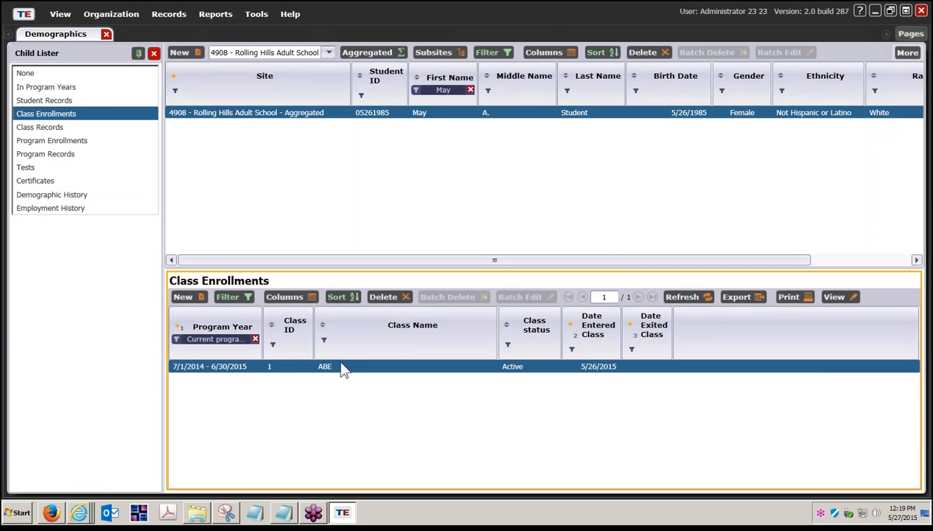
pyautogui.click(46, 129)
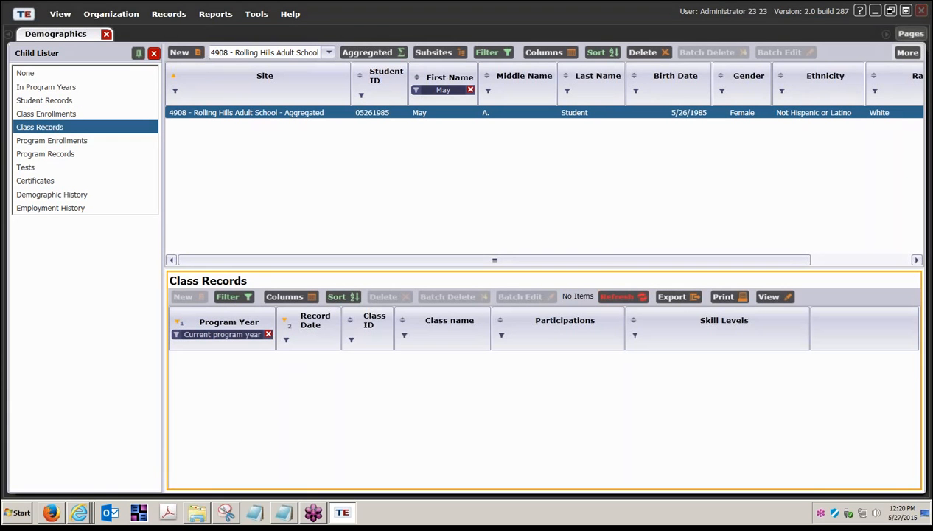
pyautogui.click(66, 143)
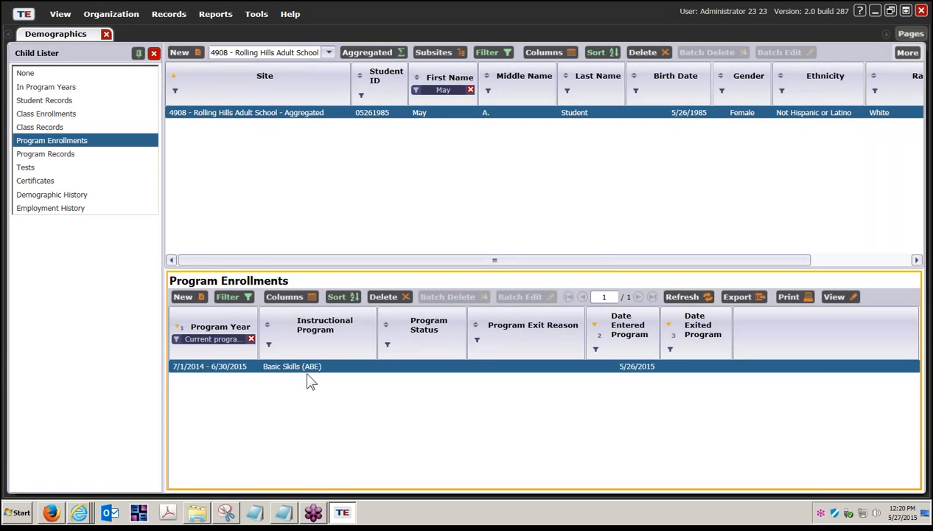
pyautogui.click(70, 158)
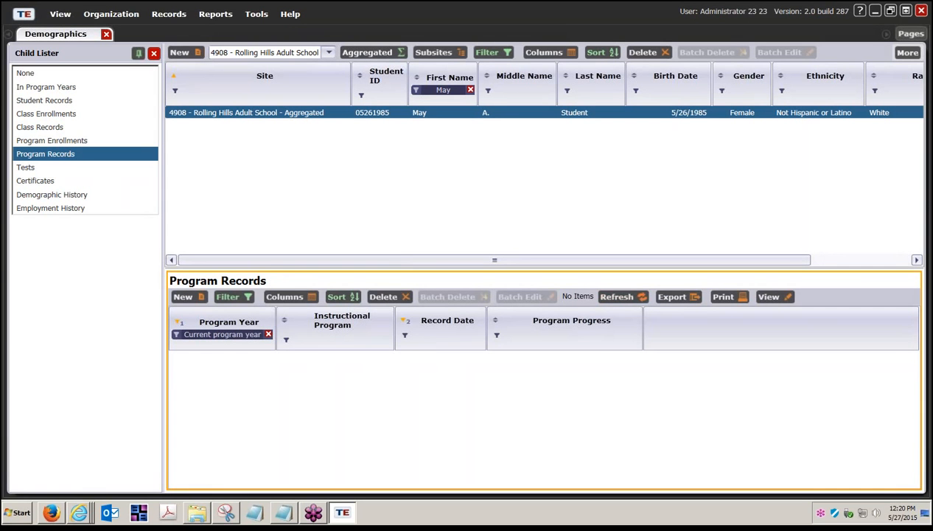
pyautogui.click(36, 169)
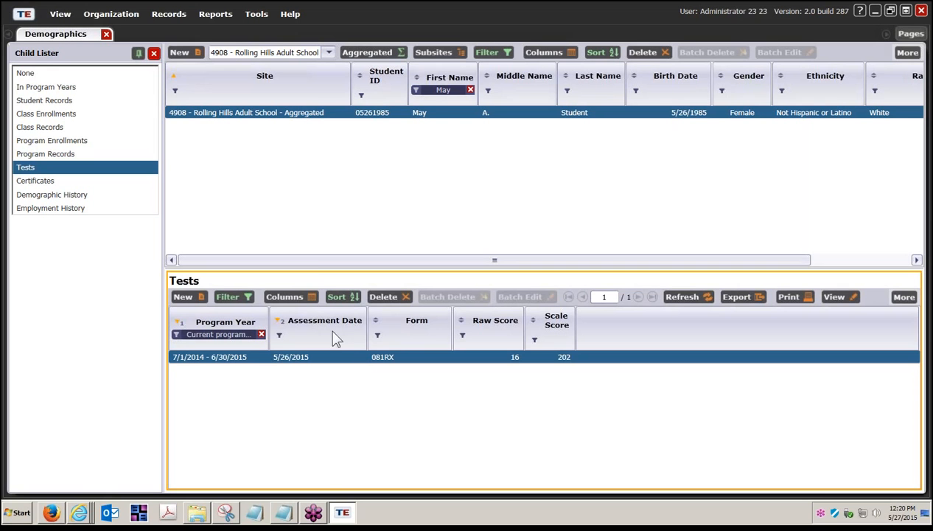
# Close the Child Lister and turn off aggregation so the Demographics list is shown by site.
pyautogui.click(155, 55)
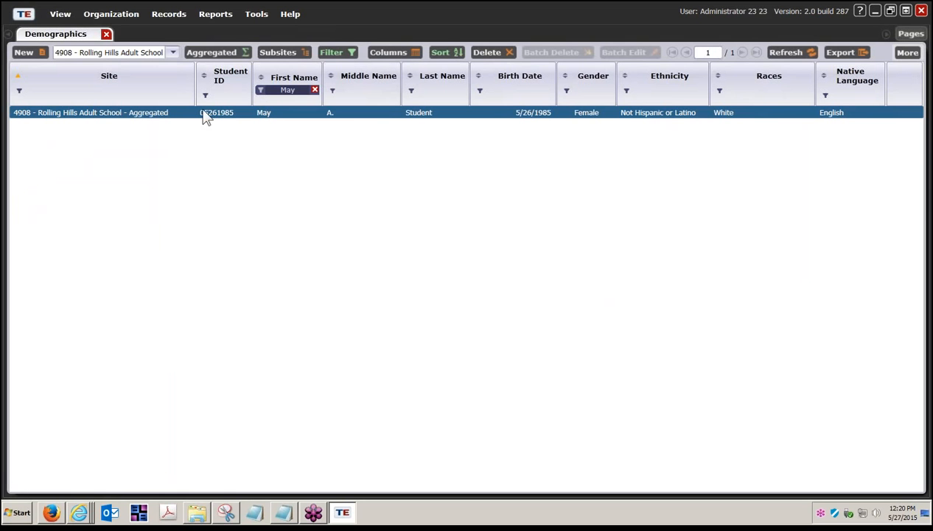
pyautogui.click(222, 52)
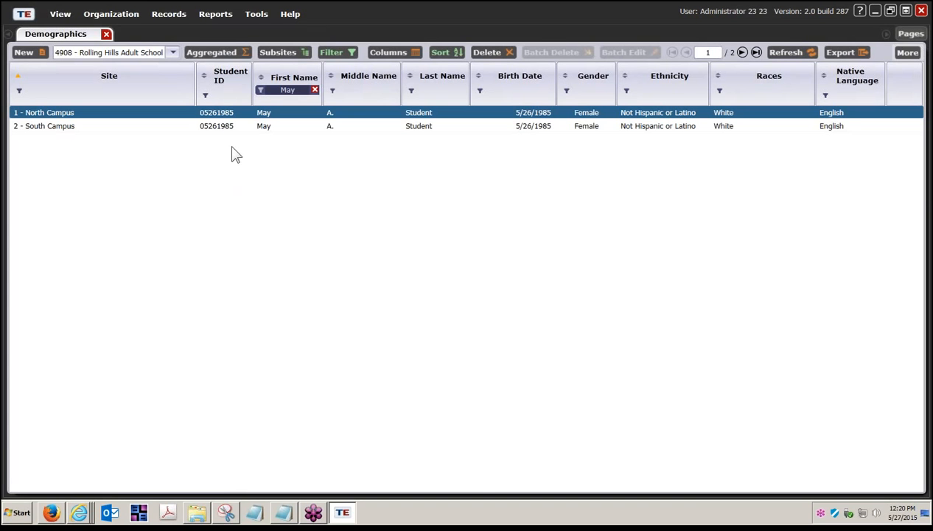
pyautogui.click(229, 514)
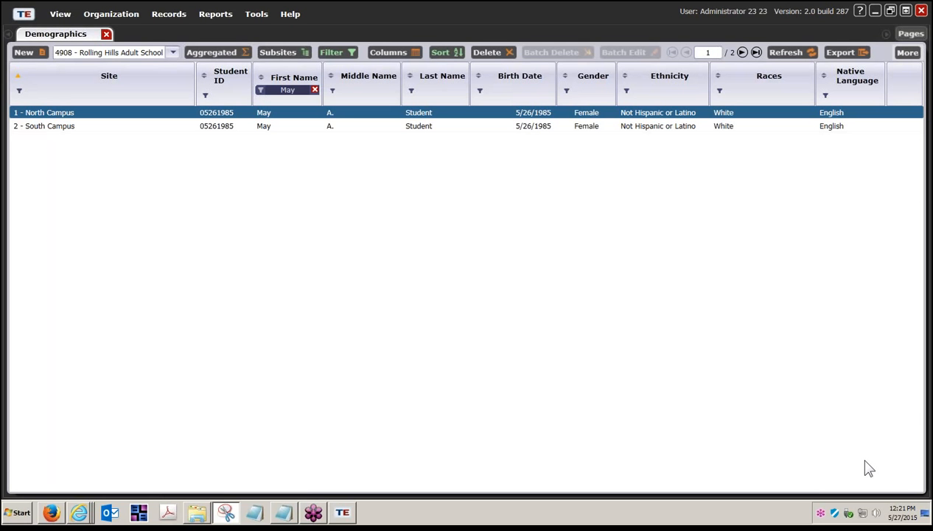
# Change the fourth digit of the Student ID to 7 in the South Campus record, save it, and refresh the Demographics list.
pyautogui.click(229, 130)
pyautogui.doubleClick(229, 130)
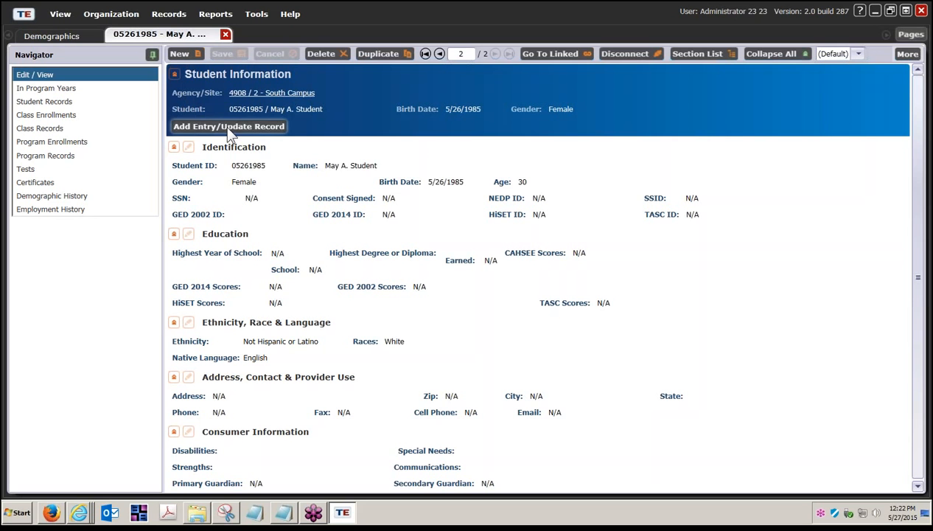
pyautogui.click(189, 149)
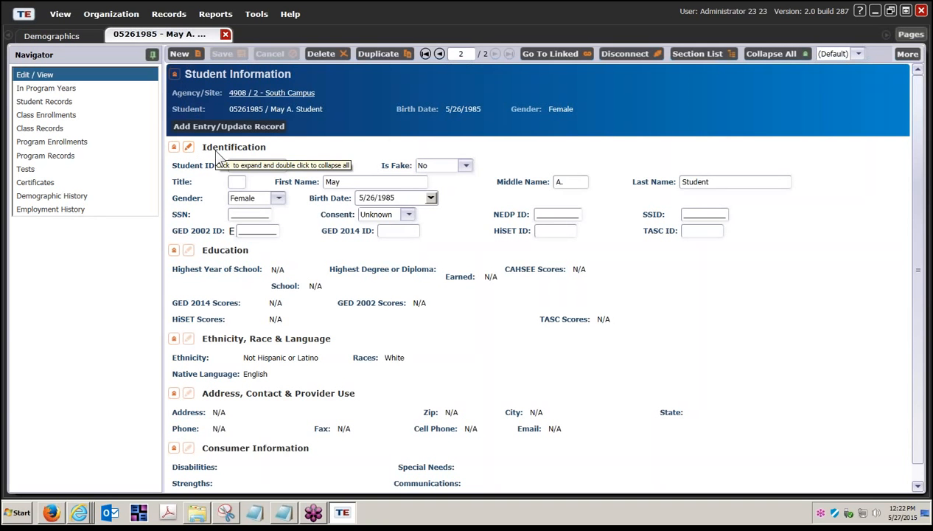
pyautogui.click(244, 165)
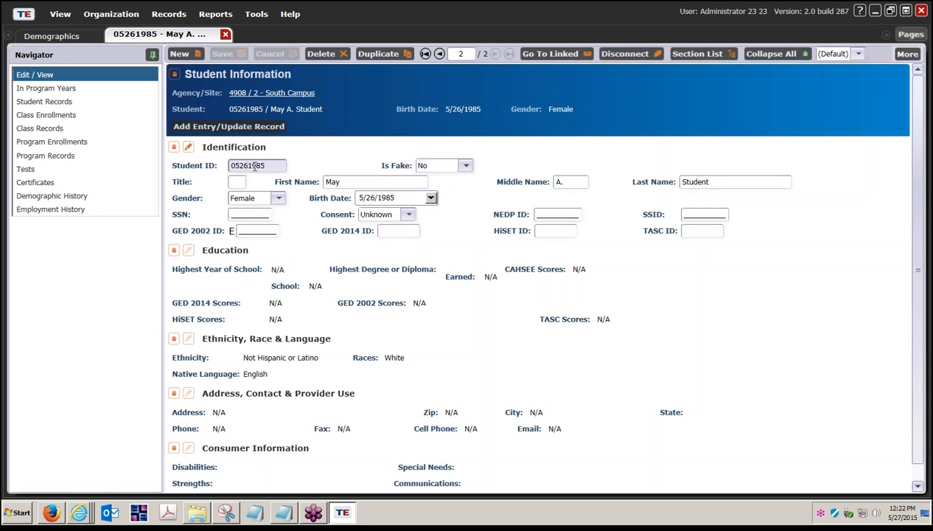
pyautogui.press('BackSpace')
pyautogui.write('7')
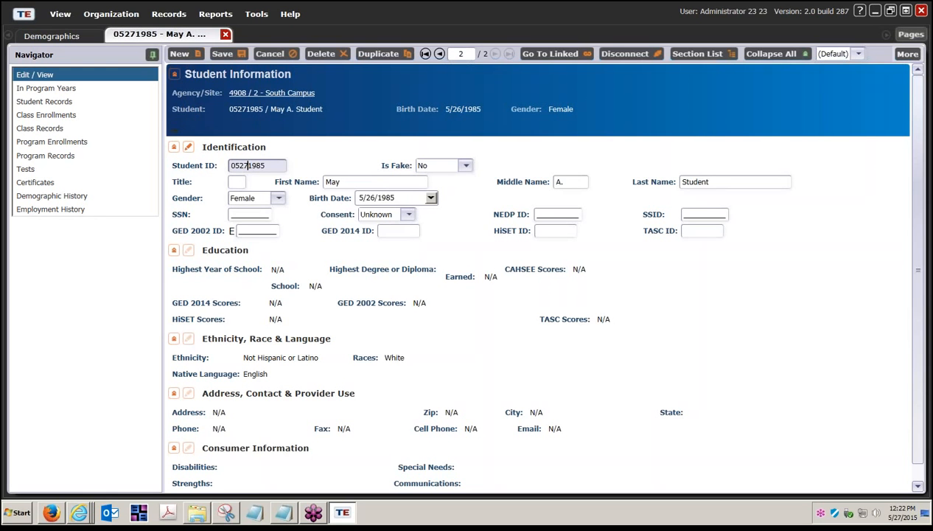
pyautogui.click(228, 58)
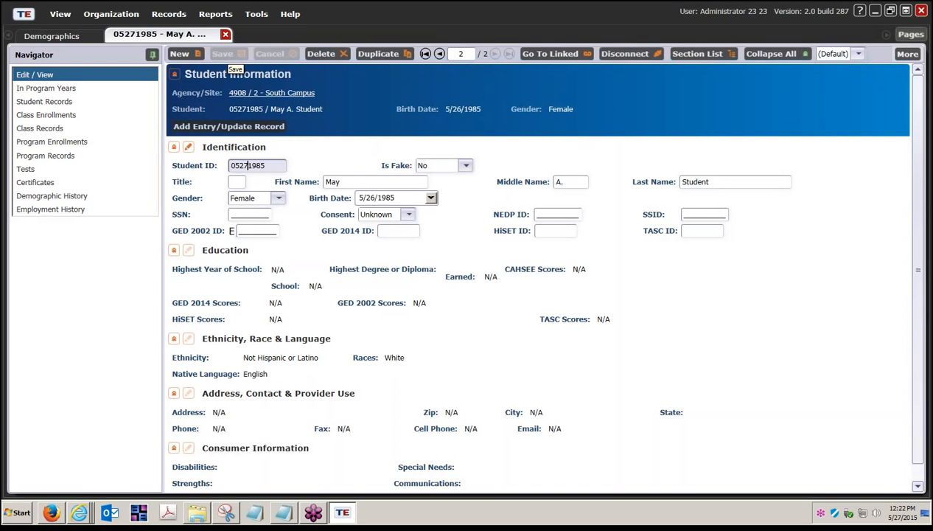
pyautogui.click(224, 34)
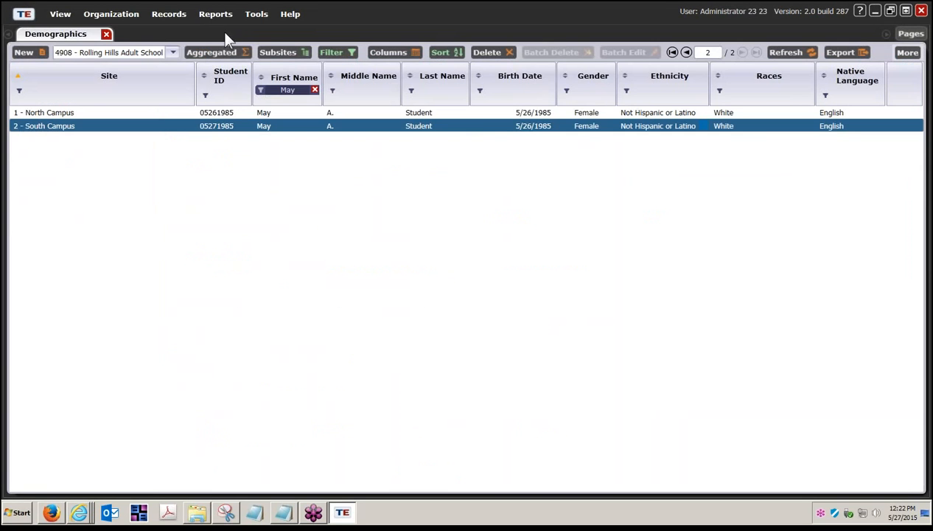
pyautogui.click(796, 51)
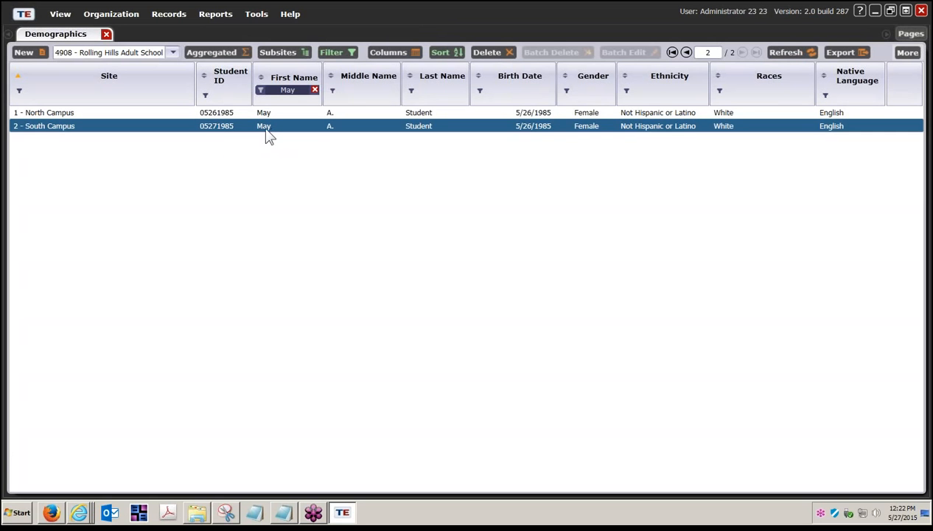
# Check how the North and South Campus records with differing Student IDs list when aggregated, and return to the by-site list.
pyautogui.click(210, 115)
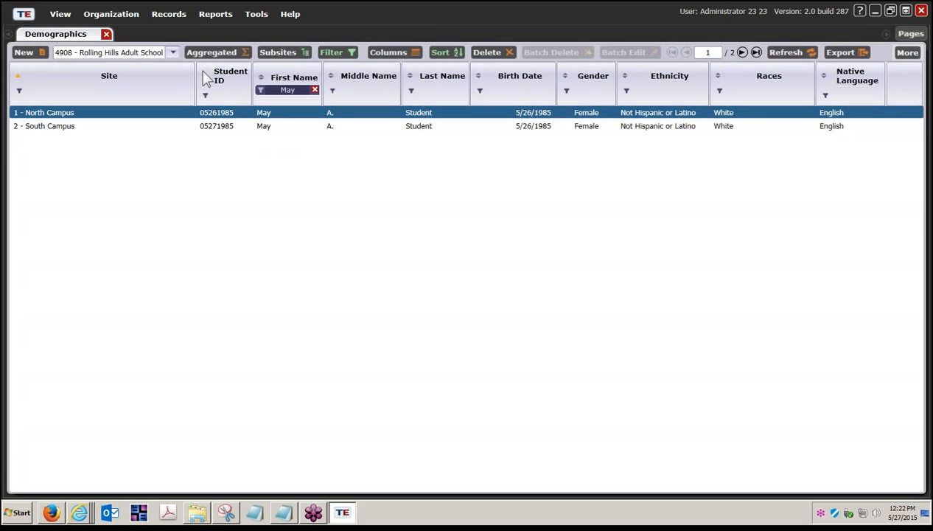
pyautogui.click(217, 53)
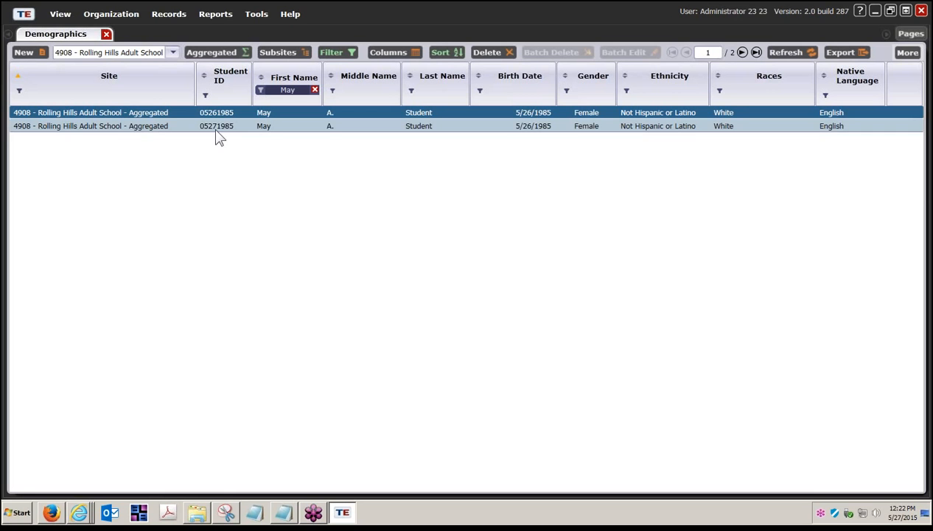
pyautogui.click(224, 57)
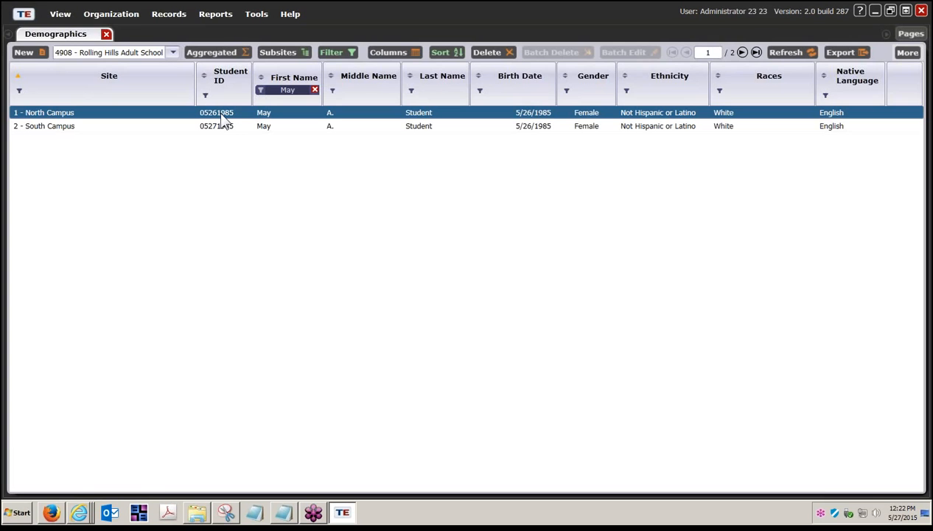
# Try to save the North Campus record with the fourth digit of its Student ID changed to 7, and close it without saving.
pyautogui.doubleClick(221, 114)
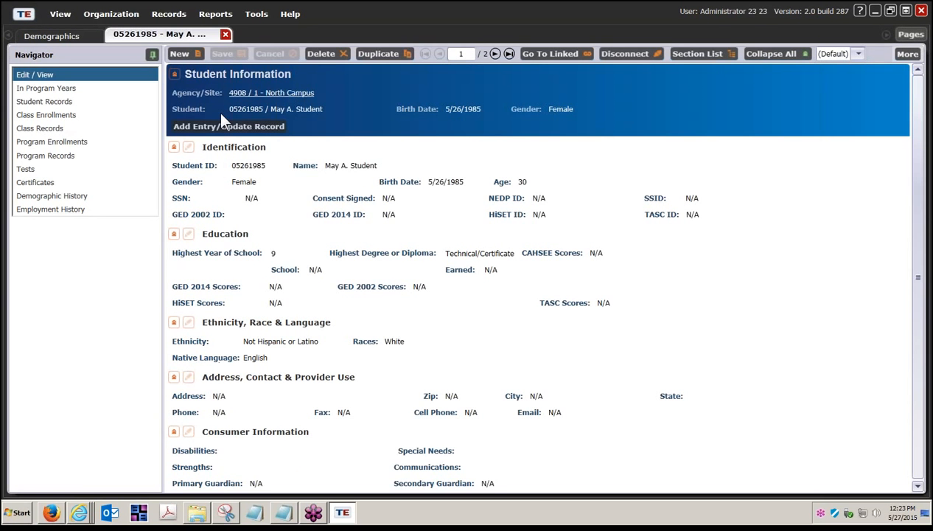
pyautogui.click(188, 147)
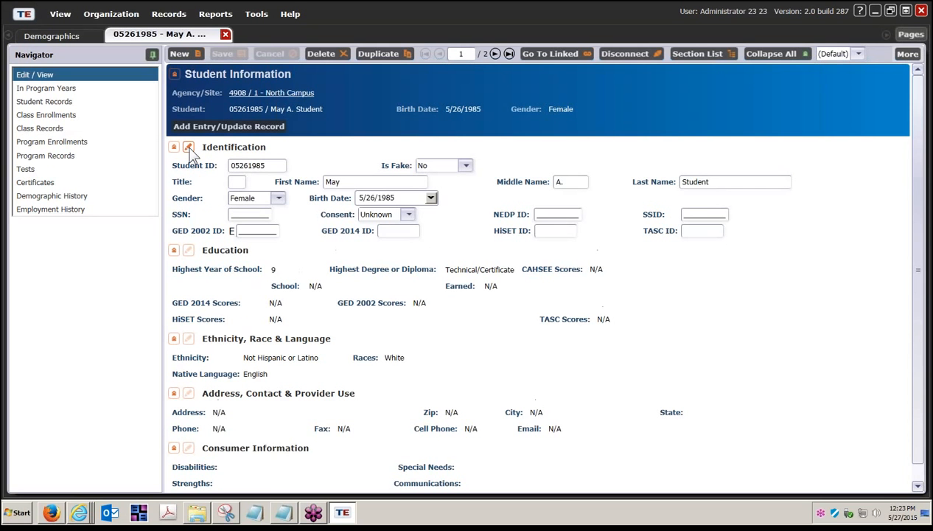
pyautogui.click(247, 165)
pyautogui.press('BackSpace')
pyautogui.write('7')
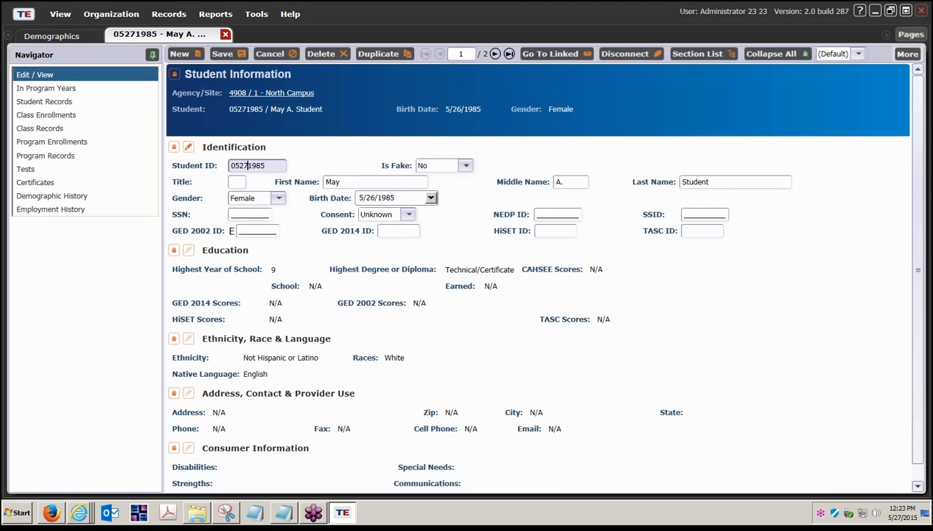
pyautogui.click(224, 53)
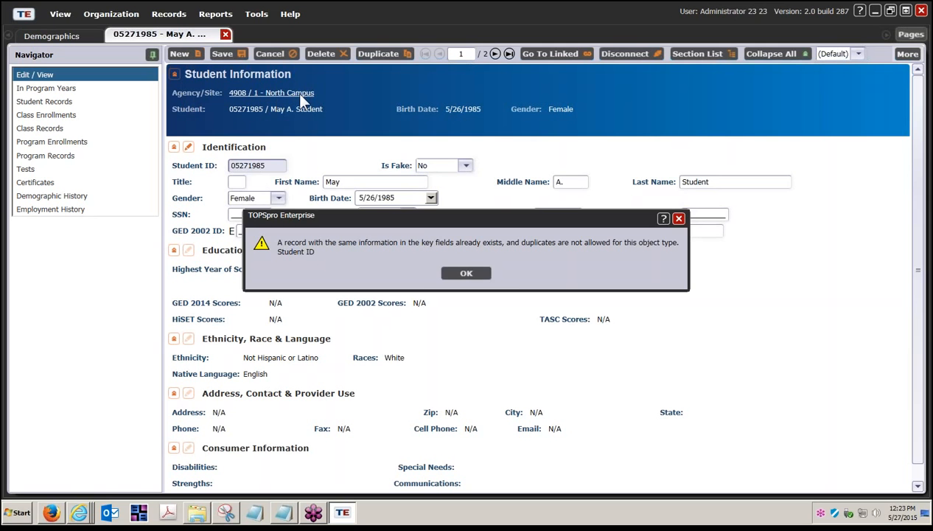
pyautogui.click(465, 275)
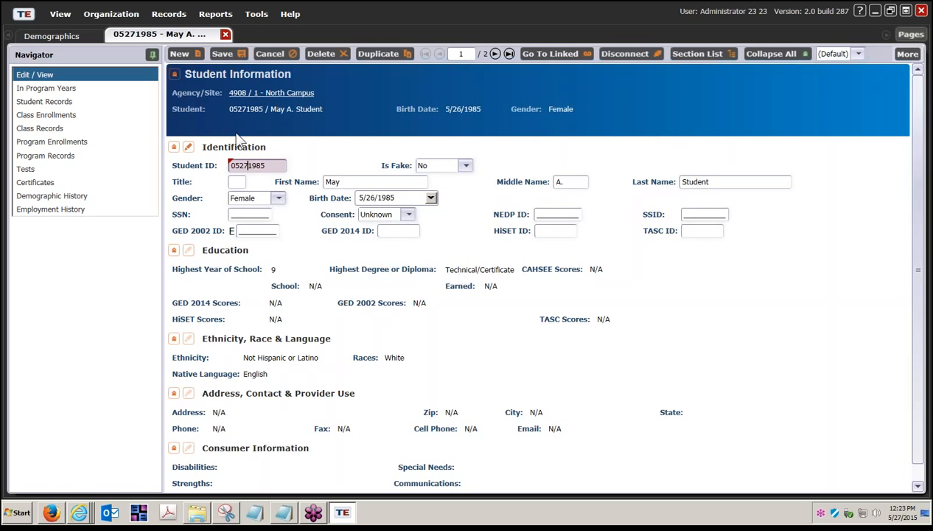
pyautogui.click(226, 36)
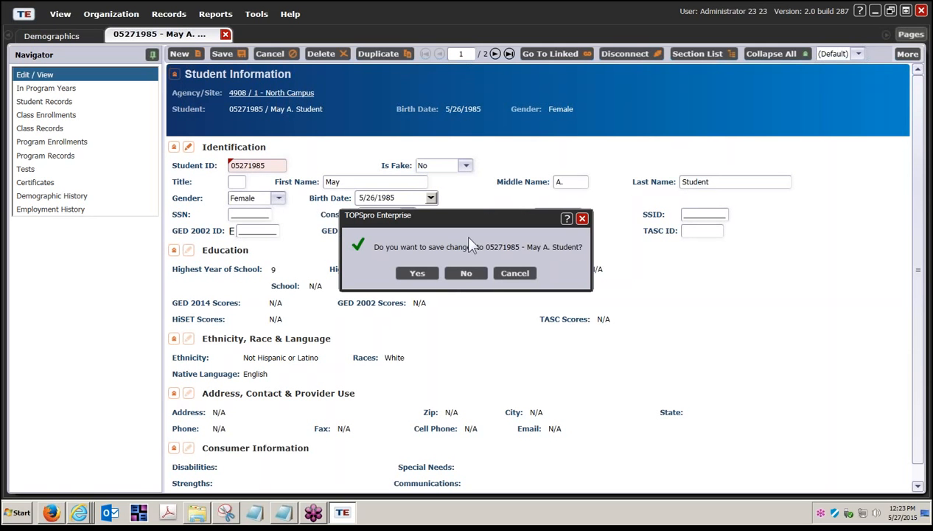
pyautogui.click(481, 280)
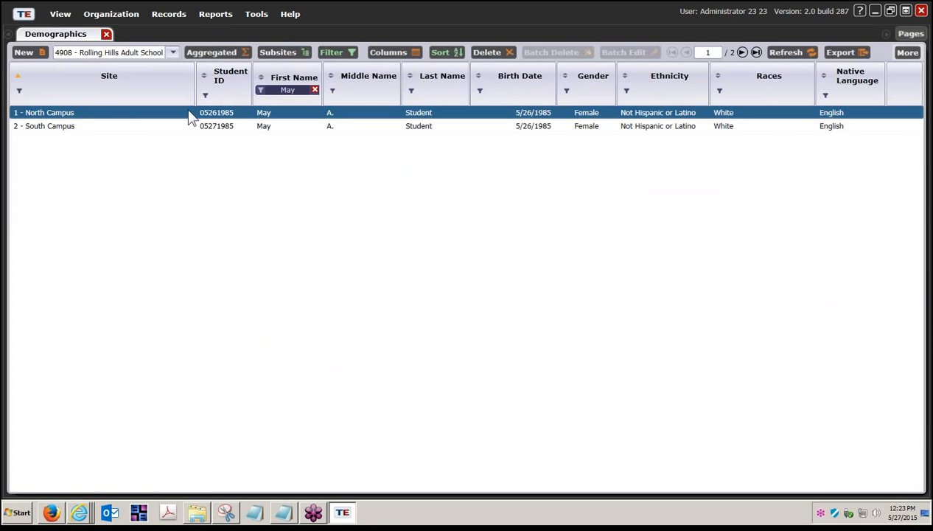
# Refresh the Demographics list and remove its program year filter, keeping only the first name filter.
pyautogui.click(787, 53)
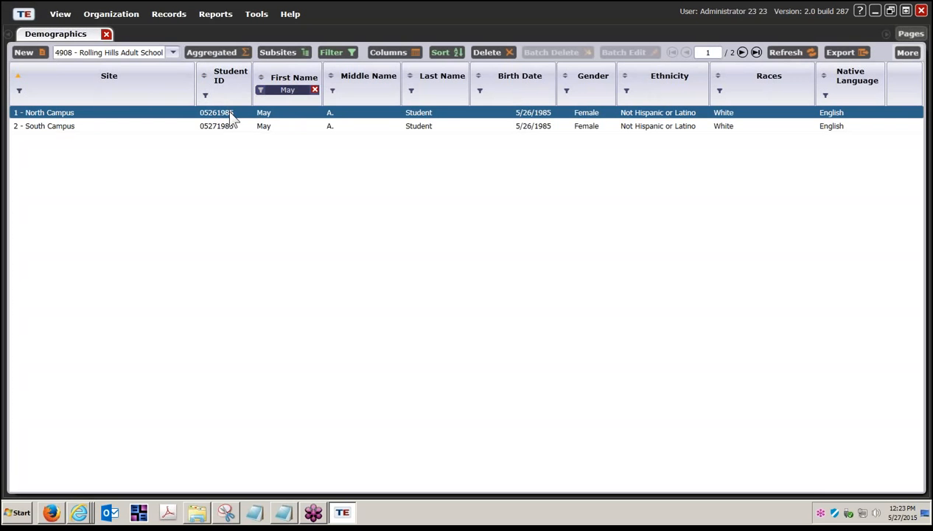
pyautogui.click(340, 55)
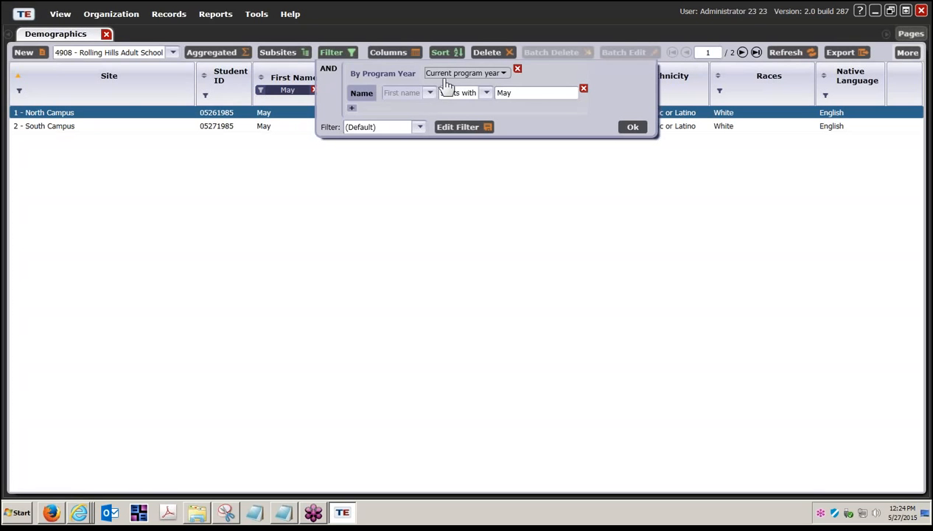
pyautogui.click(505, 84)
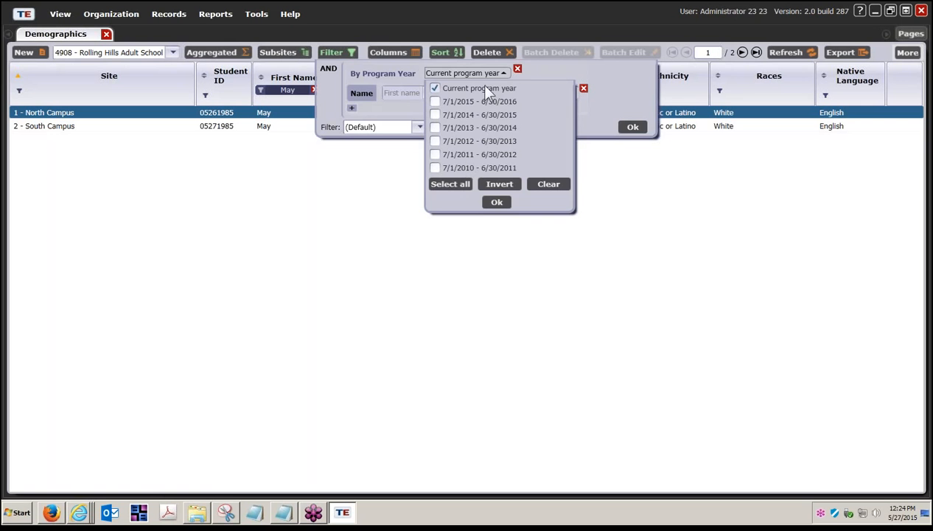
pyautogui.click(515, 69)
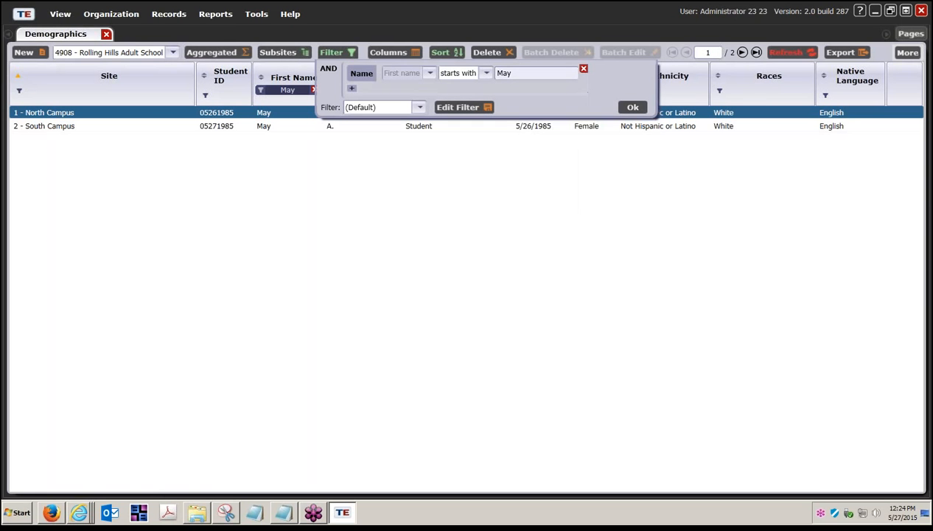
pyautogui.click(632, 109)
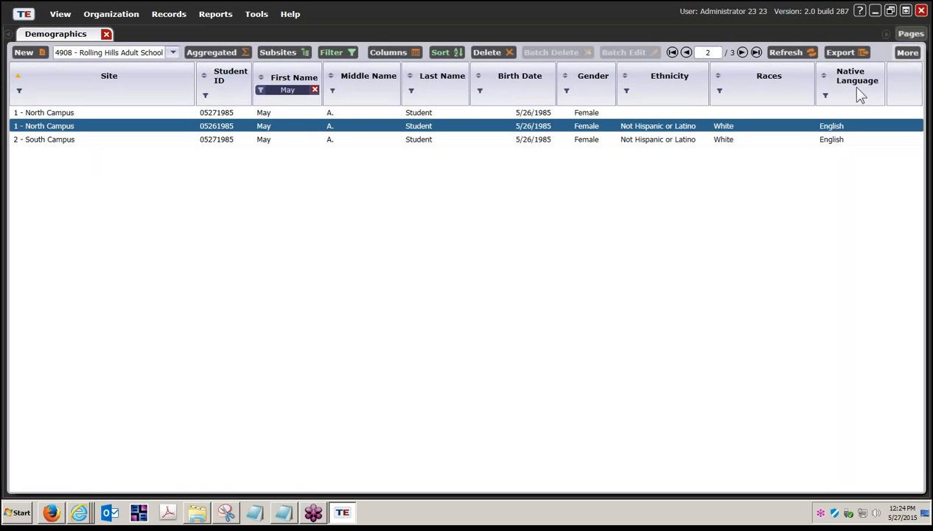
# Open the Child Lister on In Program Years and enlarge the child list's pane.
pyautogui.click(909, 56)
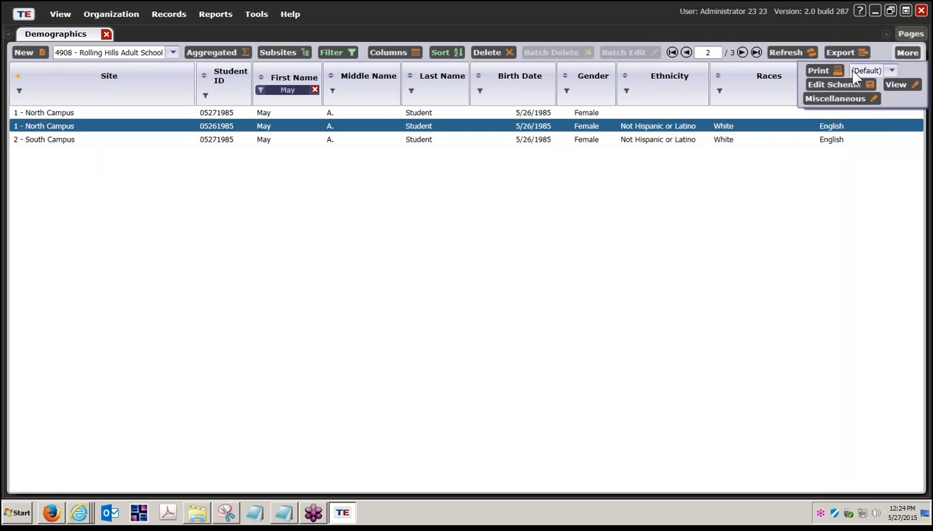
pyautogui.click(822, 95)
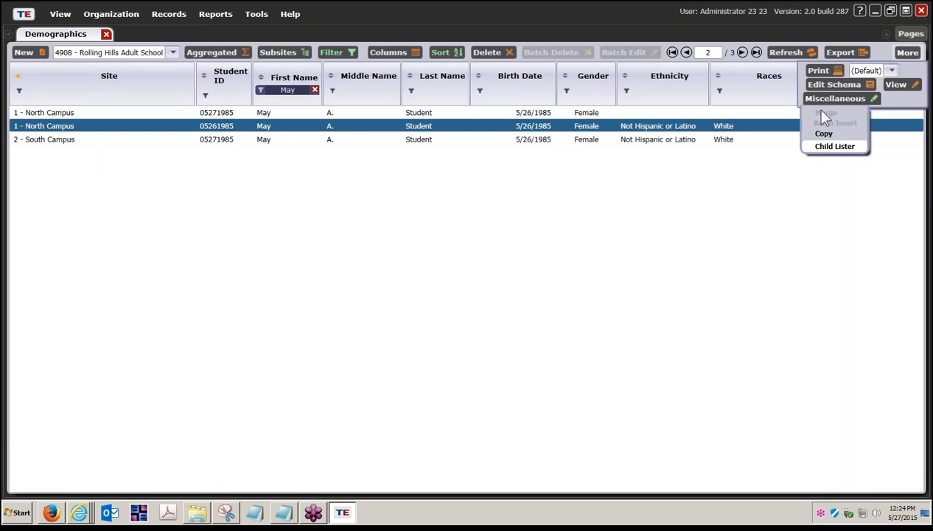
pyautogui.click(832, 147)
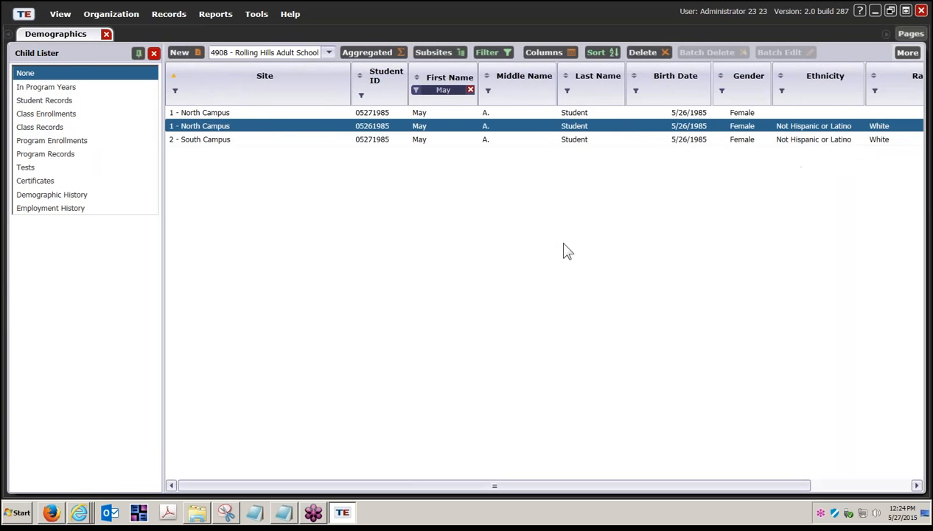
pyautogui.click(53, 89)
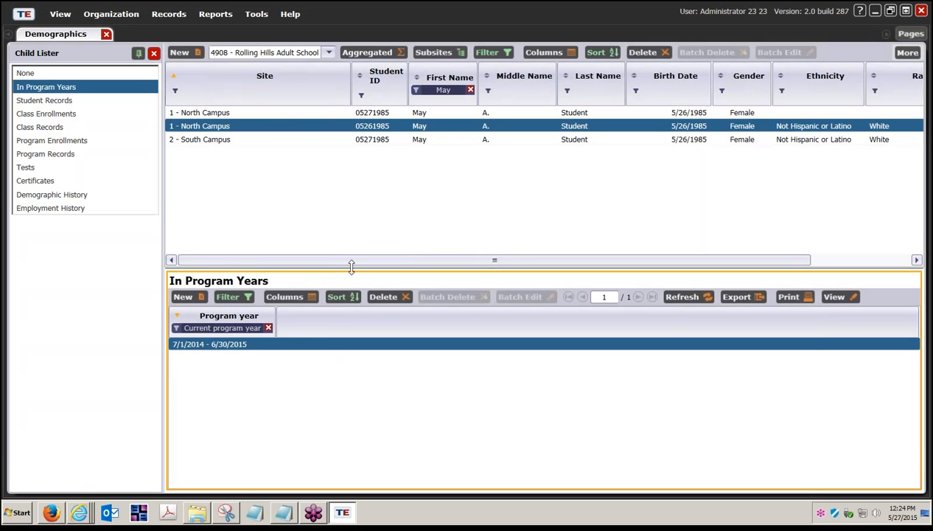
pyautogui.moveTo(350, 265); pyautogui.dragTo(350, 181)
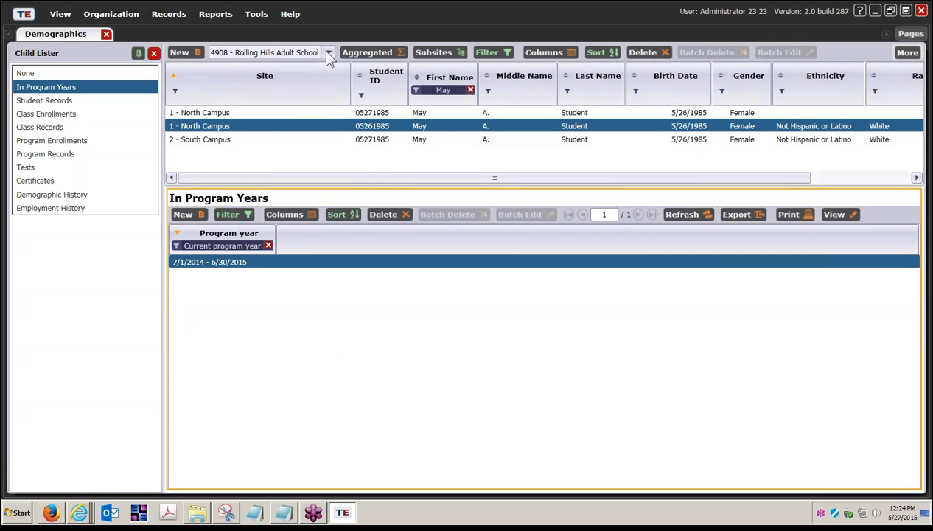
# Limit the Demographics list to 1 - North Campus and clear the In Program Years filter to compare both records' program years.
pyautogui.click(325, 51)
pyautogui.click(293, 90)
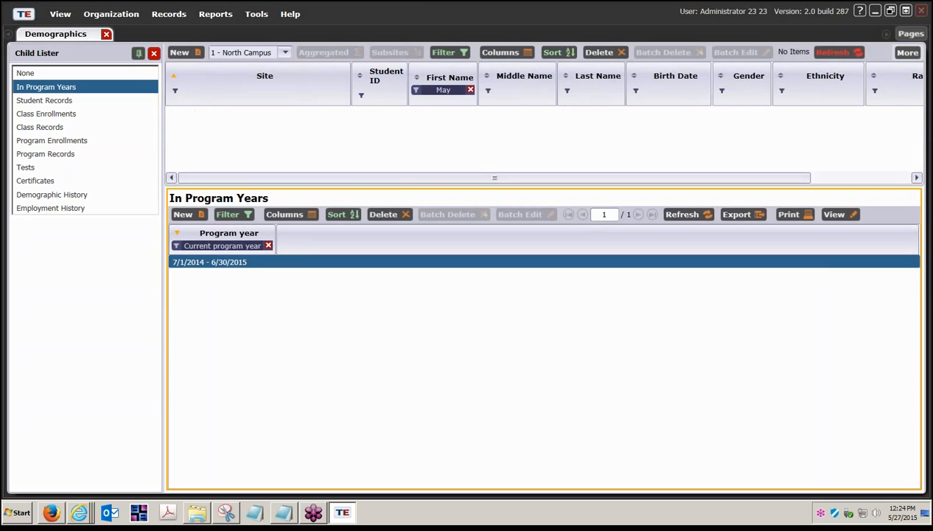
pyautogui.click(356, 112)
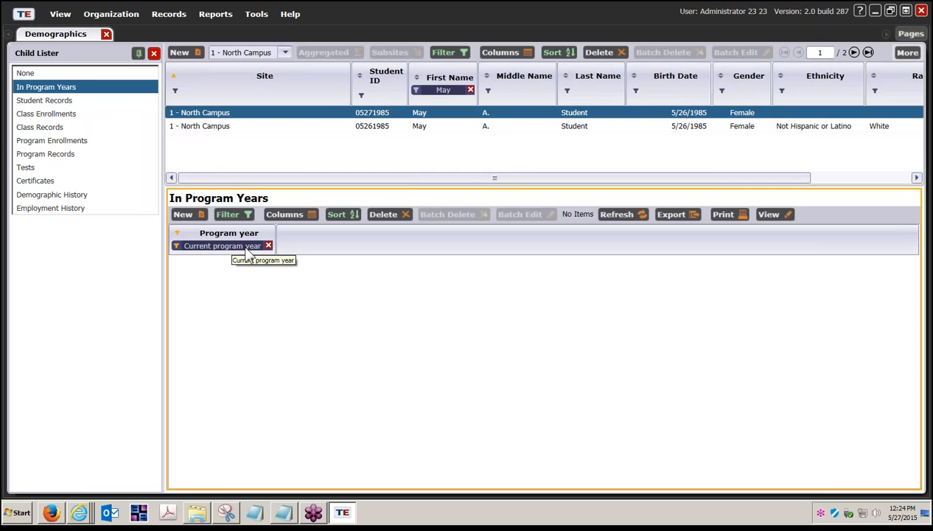
pyautogui.click(268, 245)
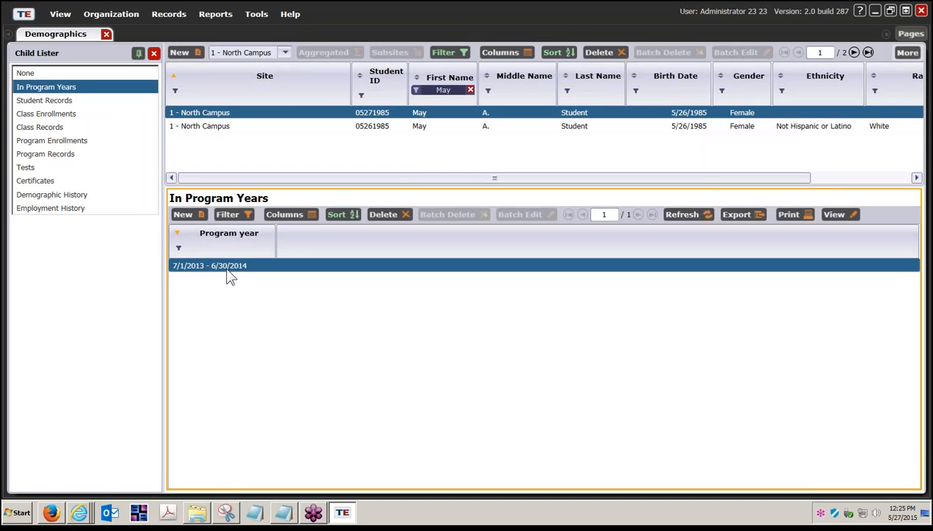
pyautogui.click(384, 129)
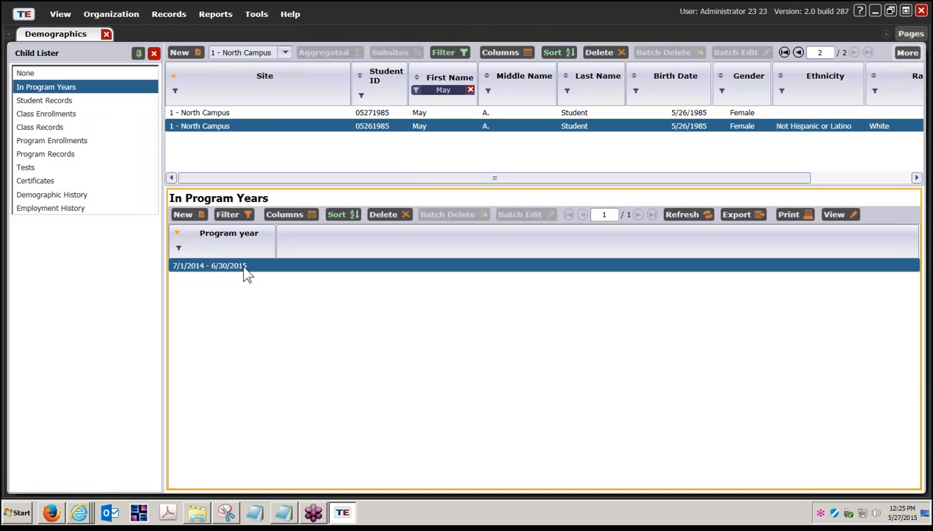
pyautogui.click(371, 113)
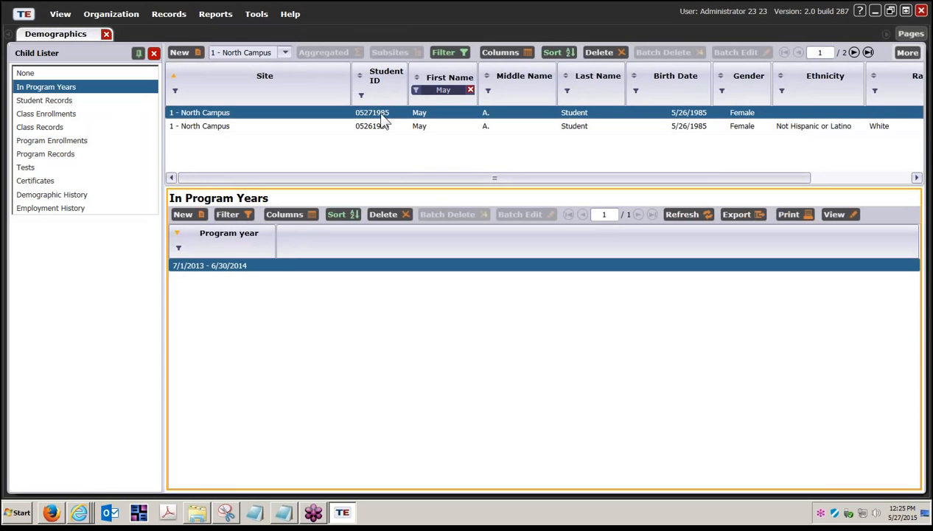
# Try to save the North Campus record without ethnicity with its Student ID's fourth digit changed to 6, and close it without saving.
pyautogui.doubleClick(380, 119)
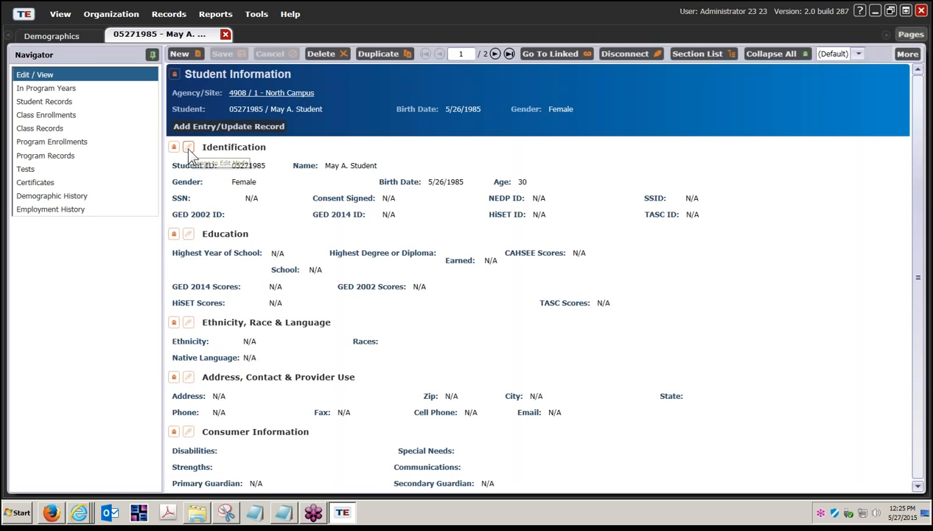
pyautogui.click(189, 146)
pyautogui.click(246, 167)
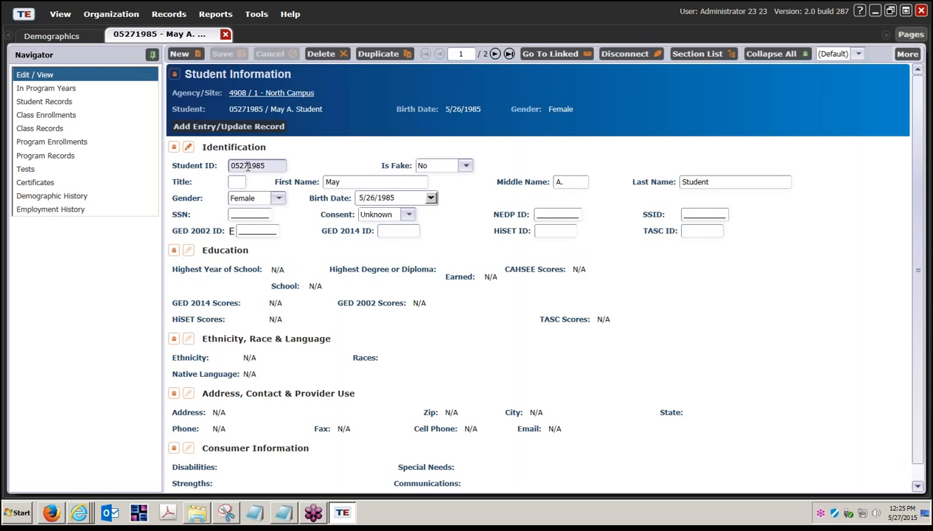
pyautogui.press('BackSpace')
pyautogui.write('6')
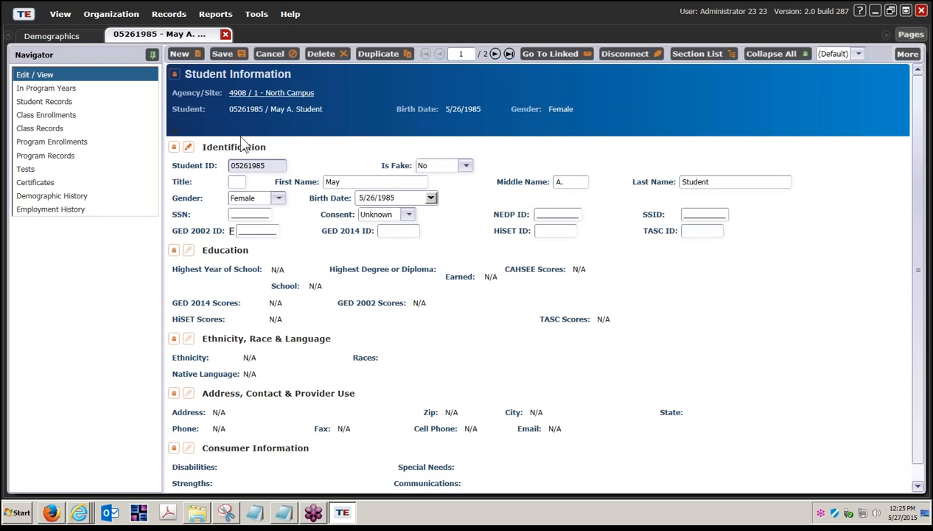
pyautogui.click(228, 53)
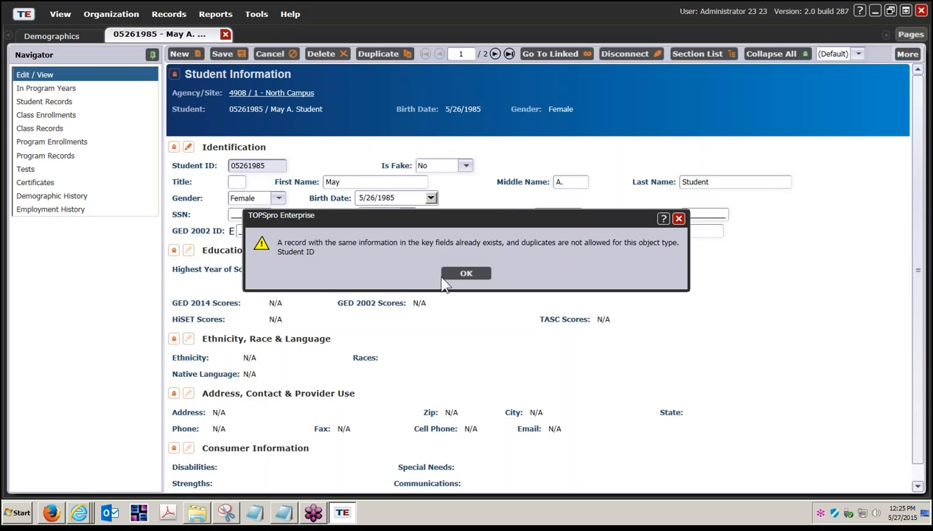
pyautogui.click(466, 273)
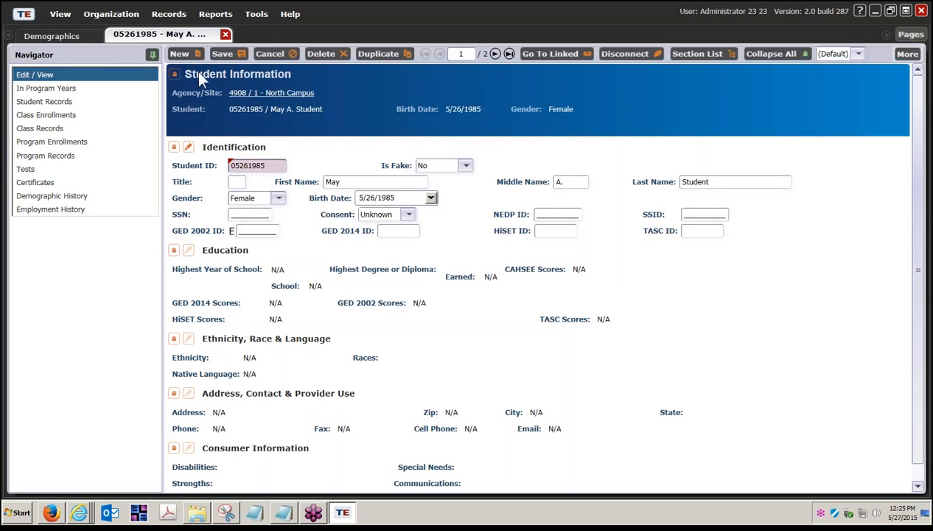
pyautogui.click(226, 34)
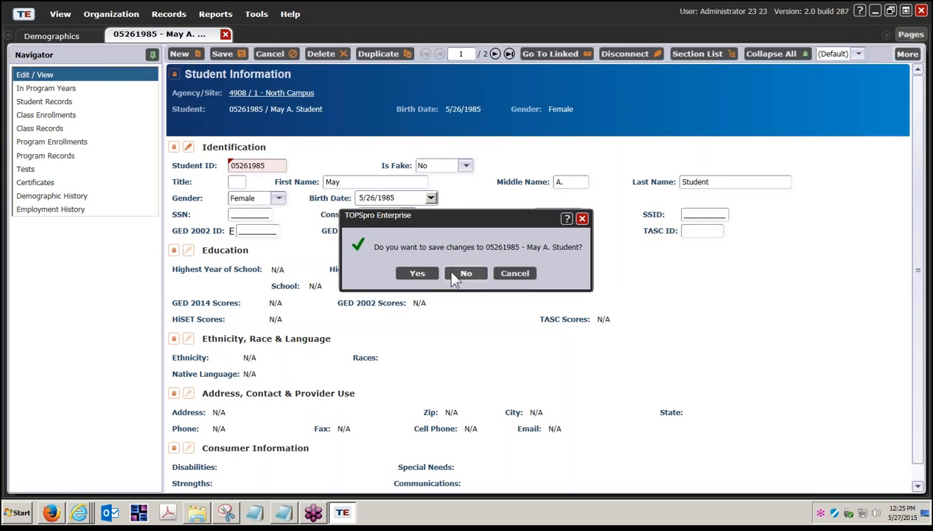
pyautogui.click(463, 274)
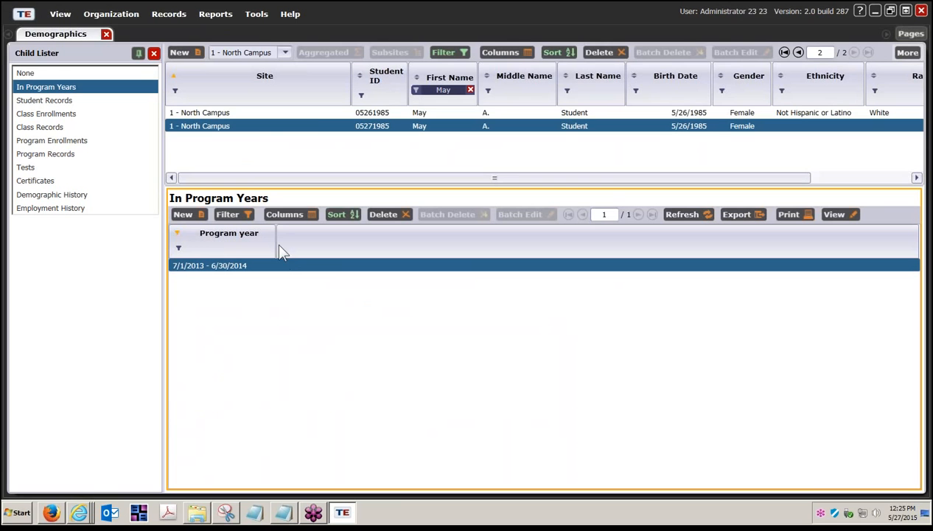
# Select both North Campus records in the Demographics list and start merging them.
pyautogui.keyDown('ctrl'); pyautogui.click(311, 114); pyautogui.keyUp('ctrl')
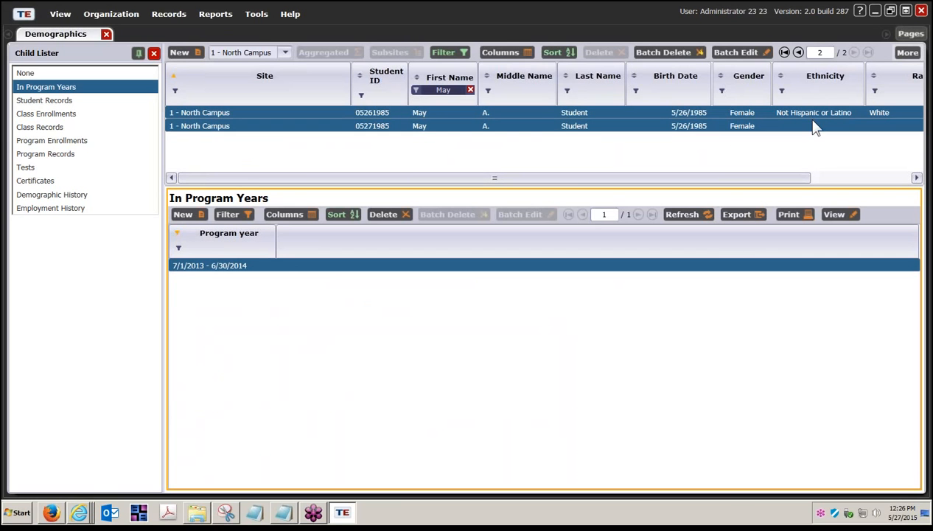
pyautogui.moveTo(802, 177); pyautogui.dragTo(725, 177)
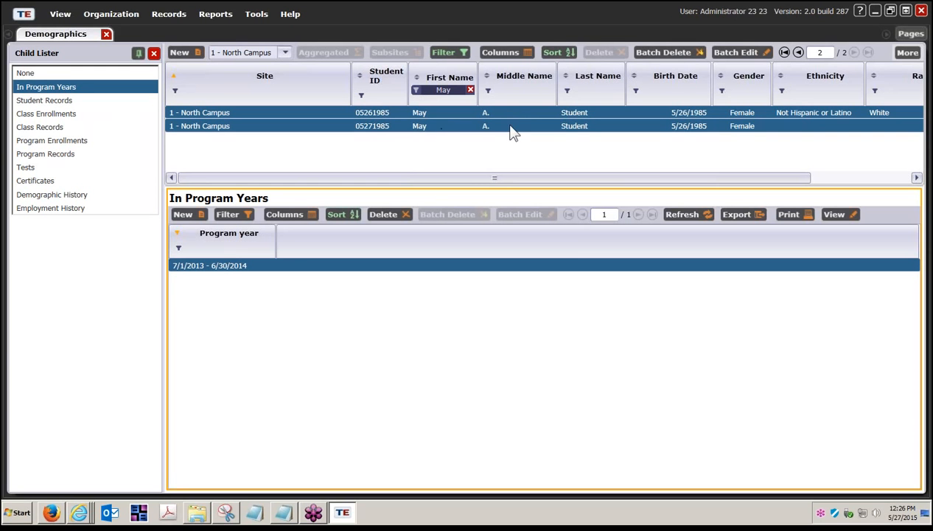
pyautogui.click(909, 54)
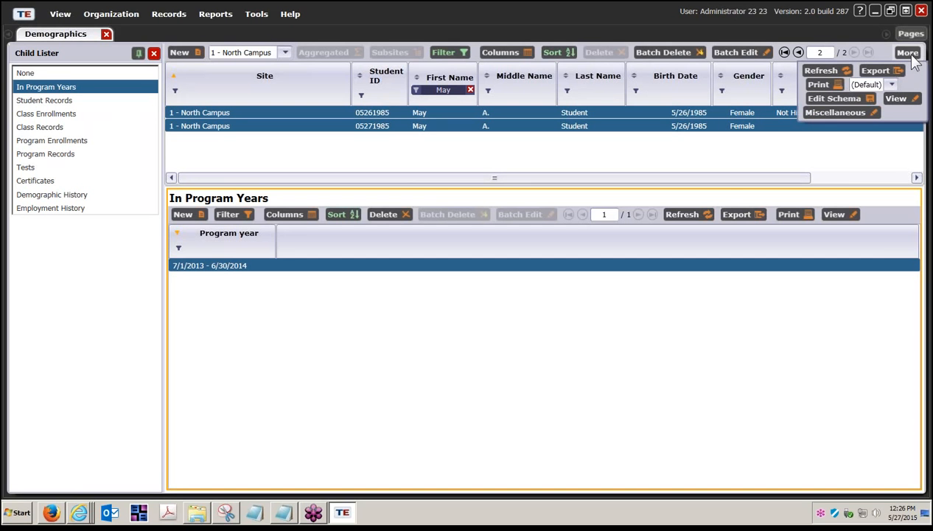
pyautogui.click(827, 115)
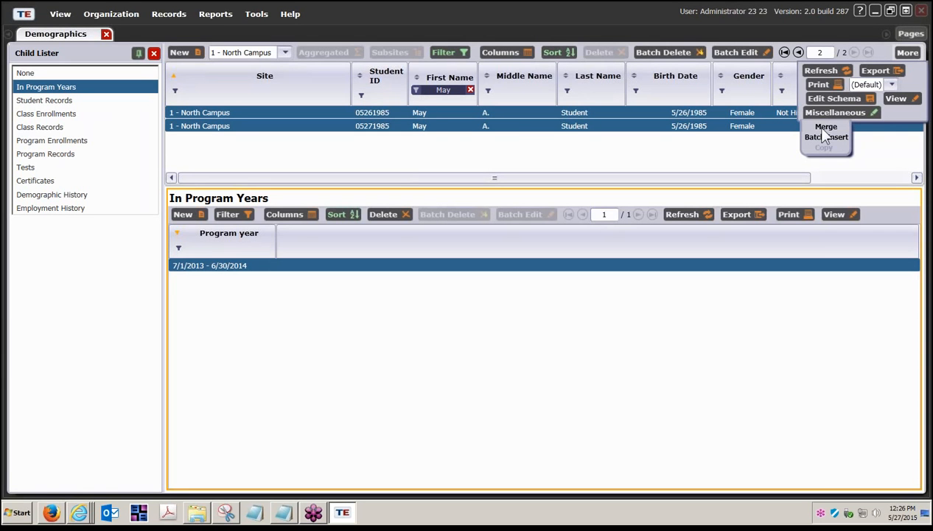
pyautogui.click(824, 128)
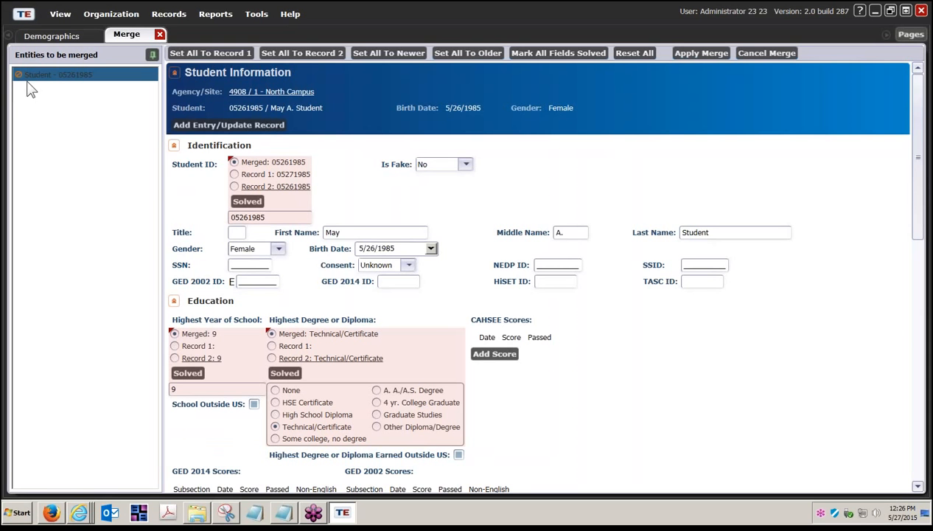
# Choose Record 2's values for Student ID, Highest Year of School and Highest Degree or Diploma in the merge.
pyautogui.moveTo(282, 188)
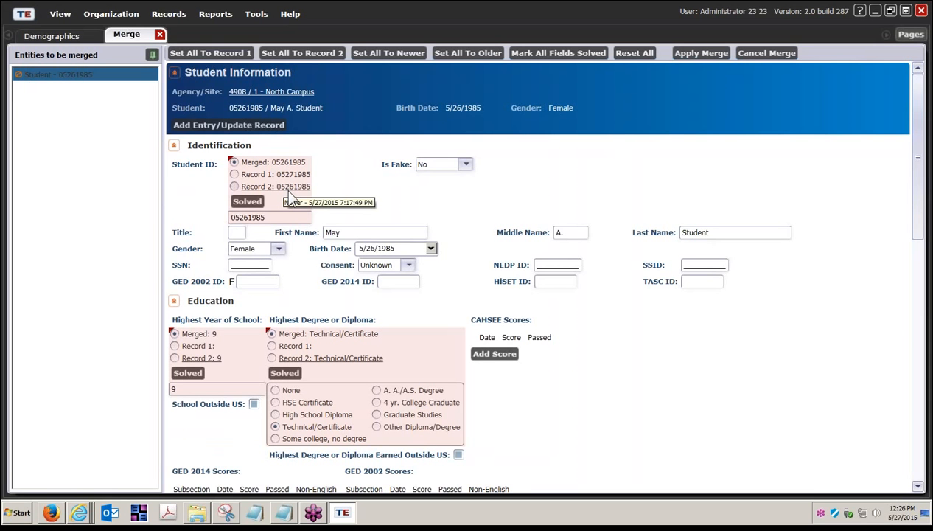
pyautogui.click(234, 186)
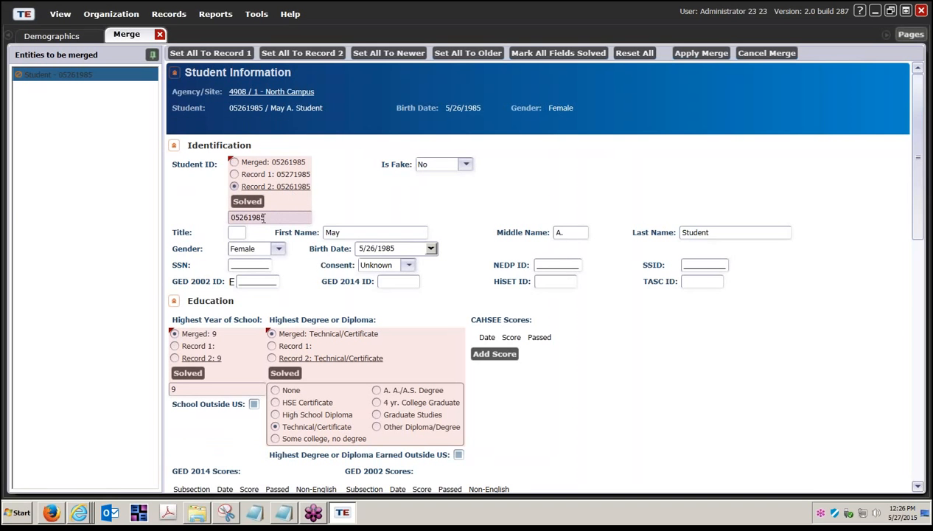
pyautogui.moveTo(269, 217); pyautogui.dragTo(218, 218)
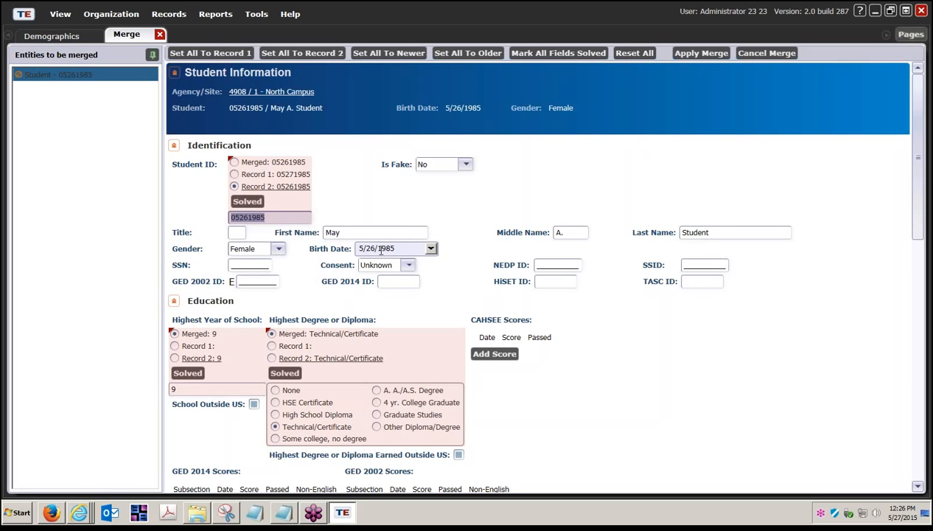
pyautogui.click(174, 358)
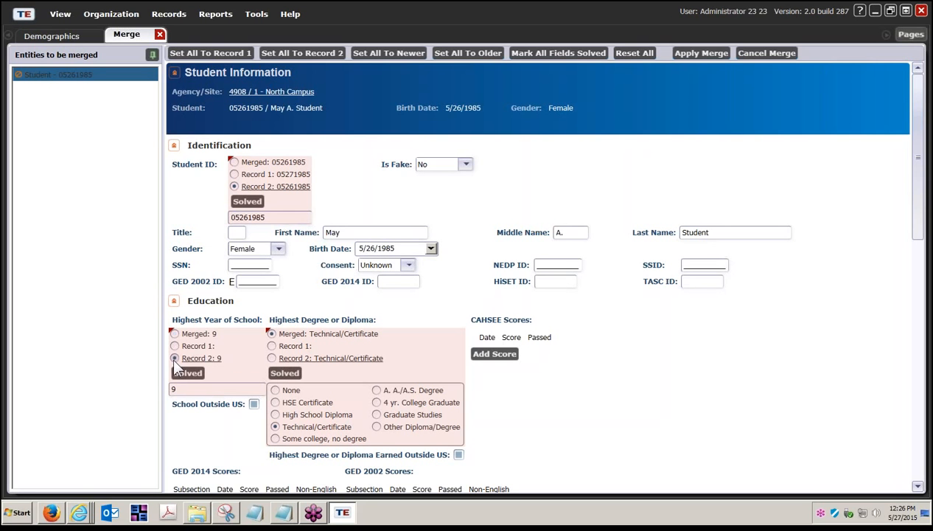
pyautogui.click(272, 358)
# Mark all merge fields as solved and apply the merge of the two student records.
pyautogui.scroll(-1, 274, 361)
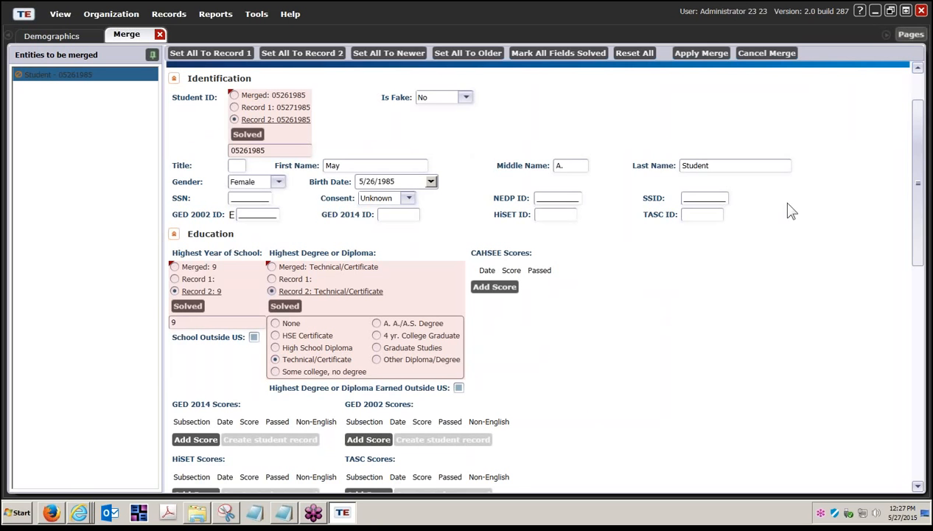
pyautogui.click(582, 60)
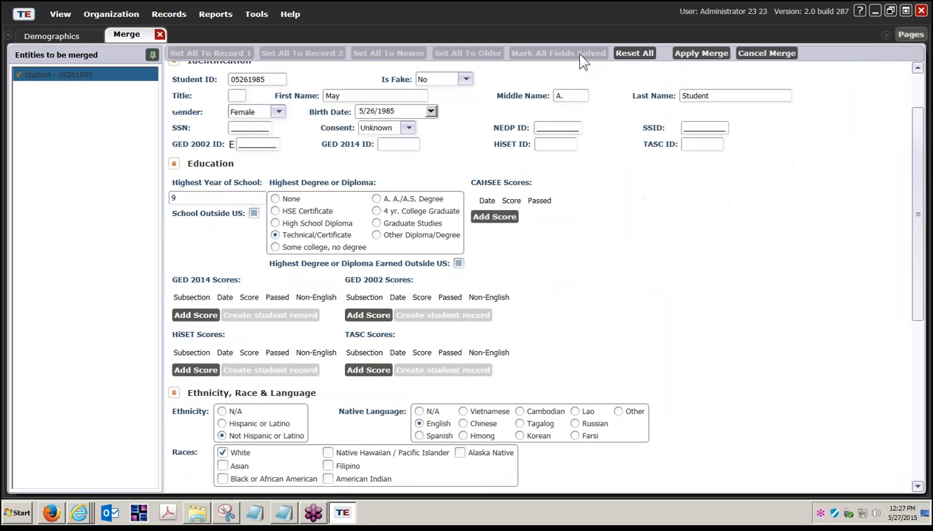
pyautogui.click(708, 54)
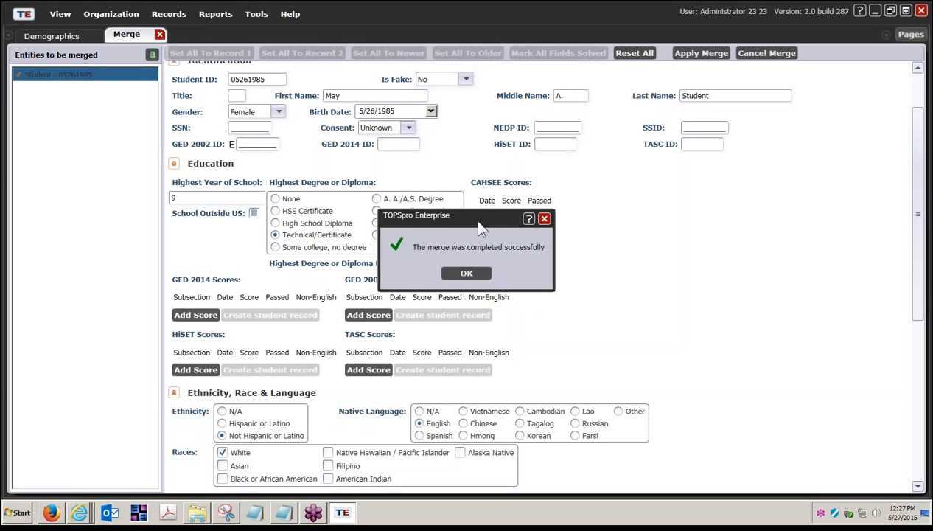
pyautogui.click(468, 273)
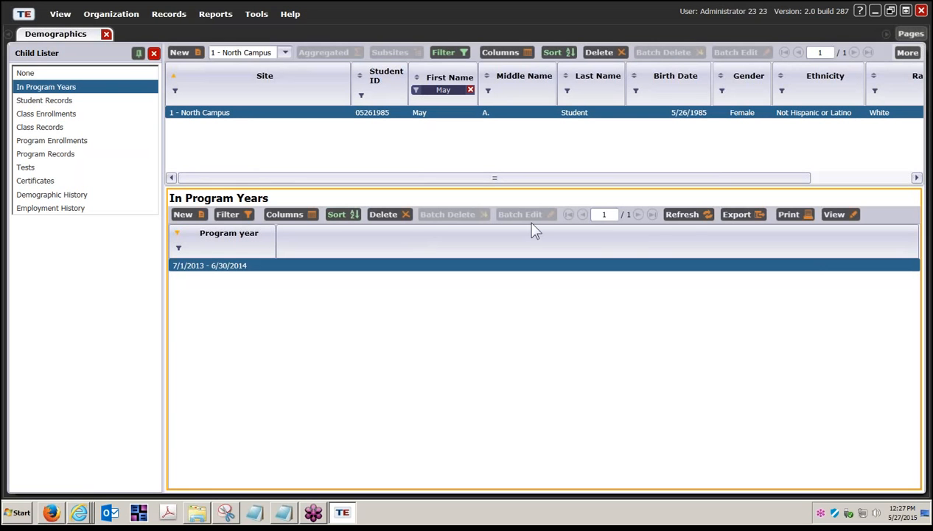
# Refresh the merged record's In Program Years and review its student, class, program enrollment, test and demographic history child records.
pyautogui.click(683, 214)
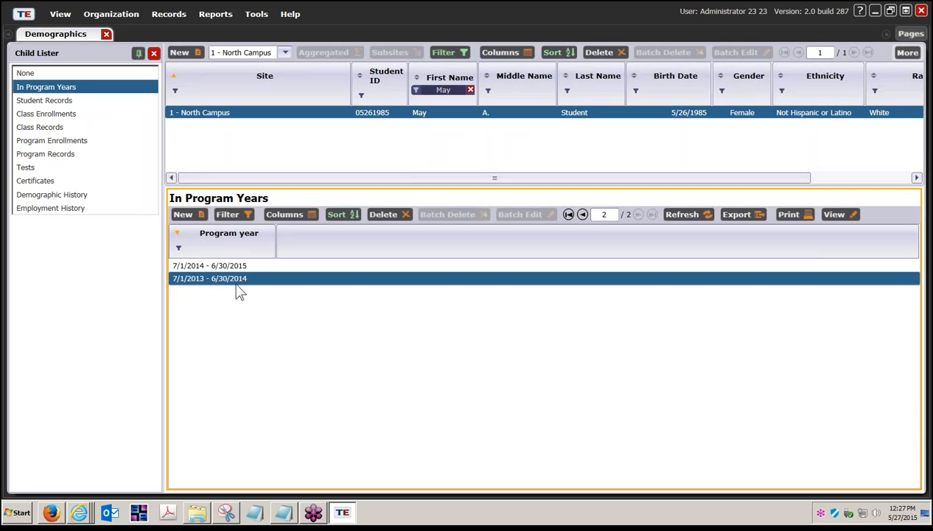
pyautogui.click(203, 266)
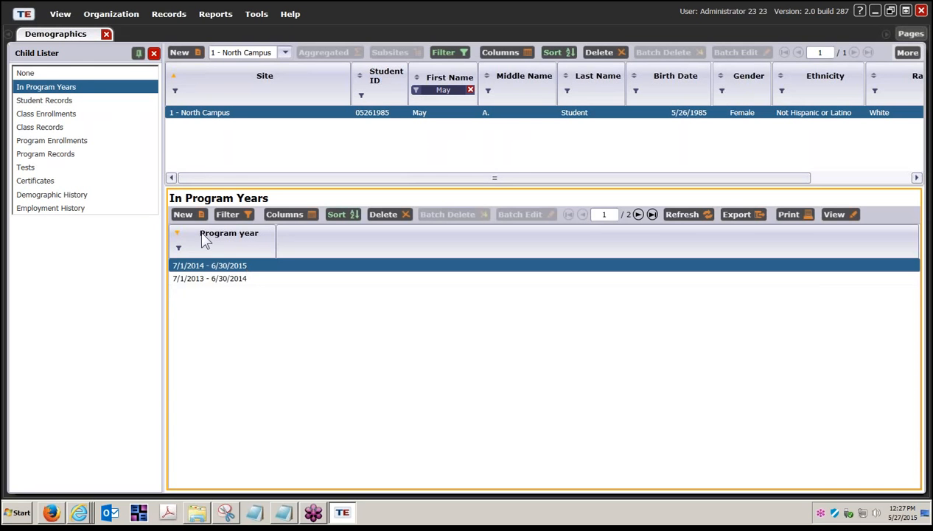
pyautogui.click(78, 99)
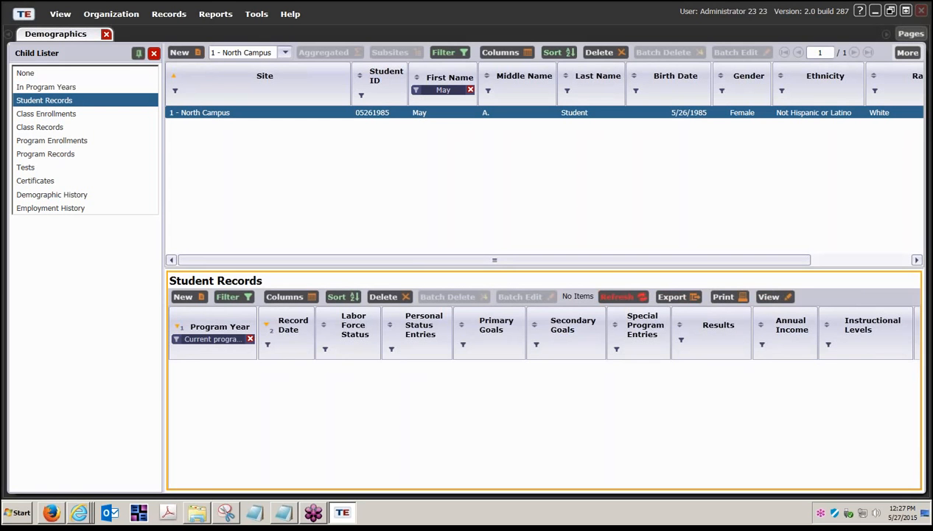
pyautogui.click(73, 118)
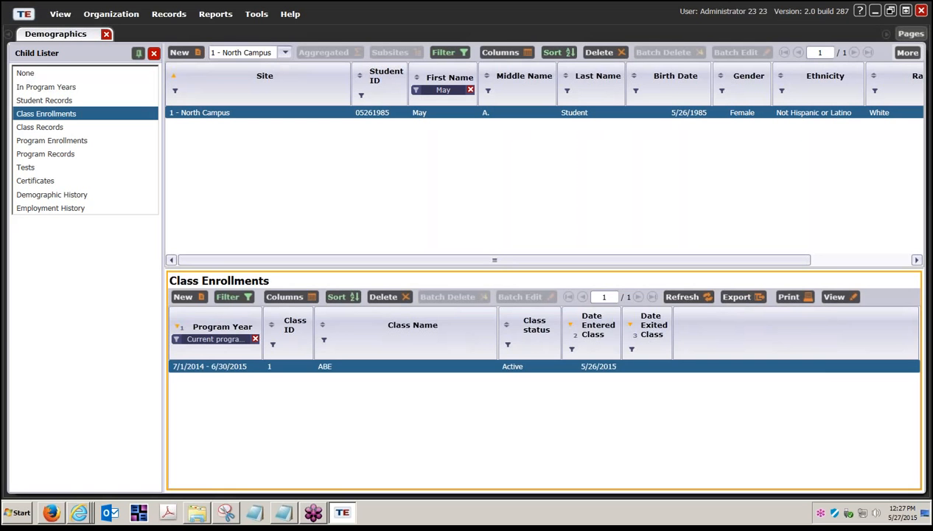
pyautogui.click(65, 125)
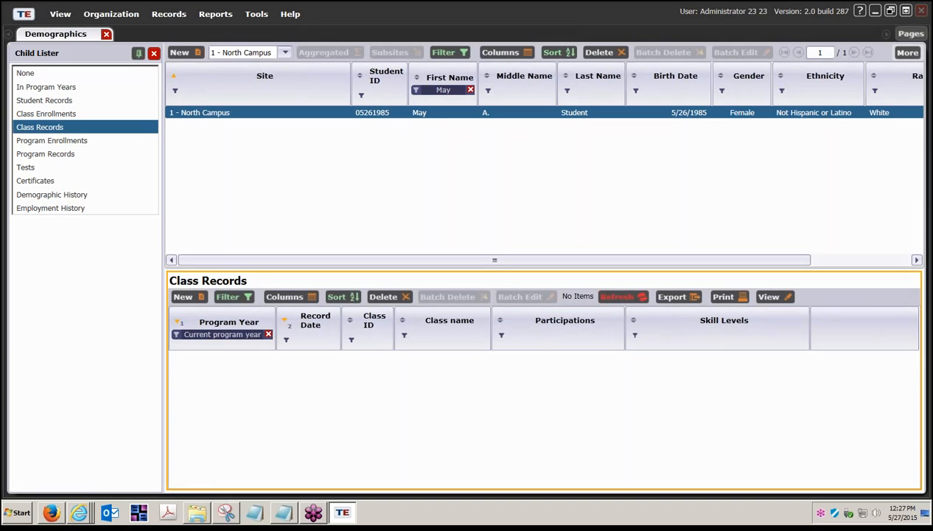
pyautogui.click(65, 140)
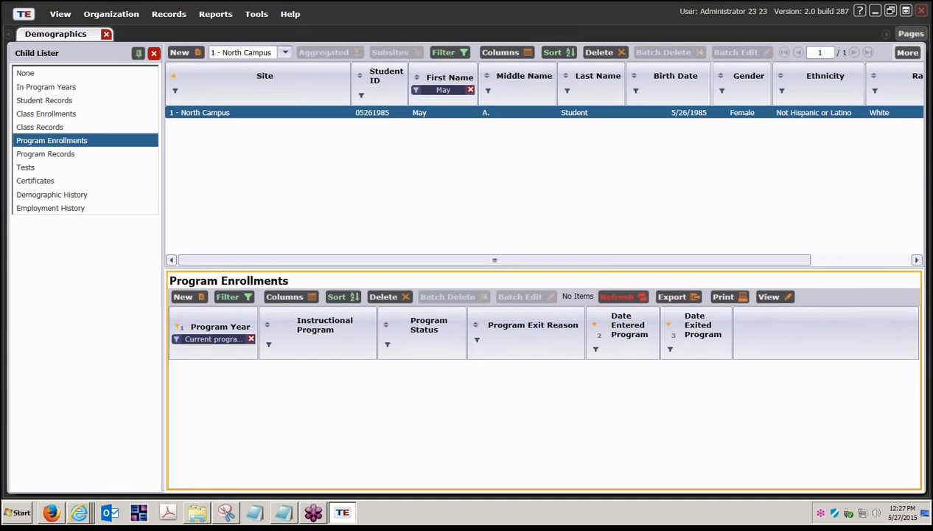
pyautogui.click(53, 173)
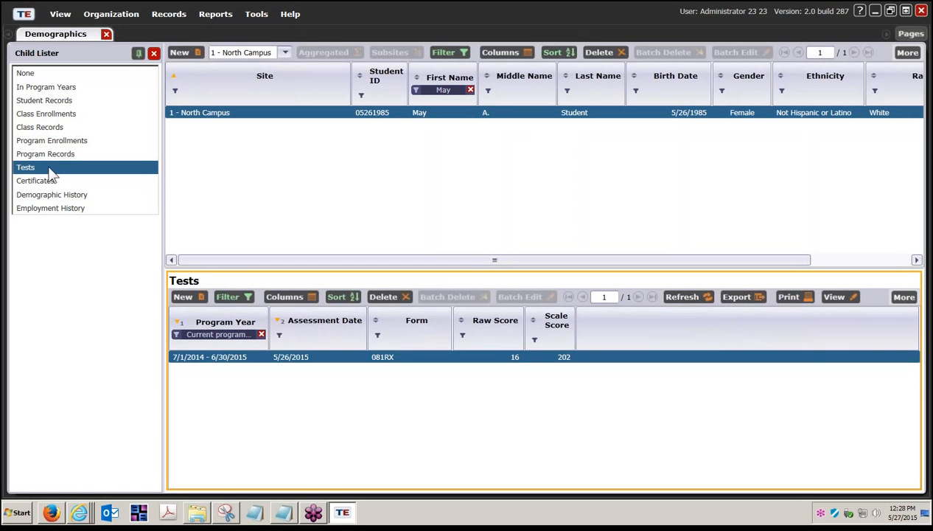
pyautogui.click(67, 199)
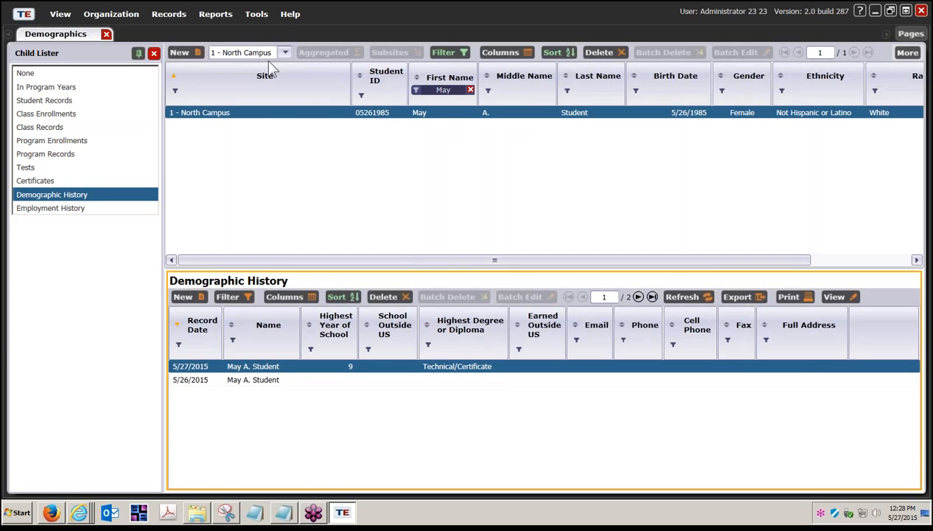
# Close the Child Lister, refresh Demographics and switch the list to the whole Rolling Hills Adult School agency.
pyautogui.click(154, 53)
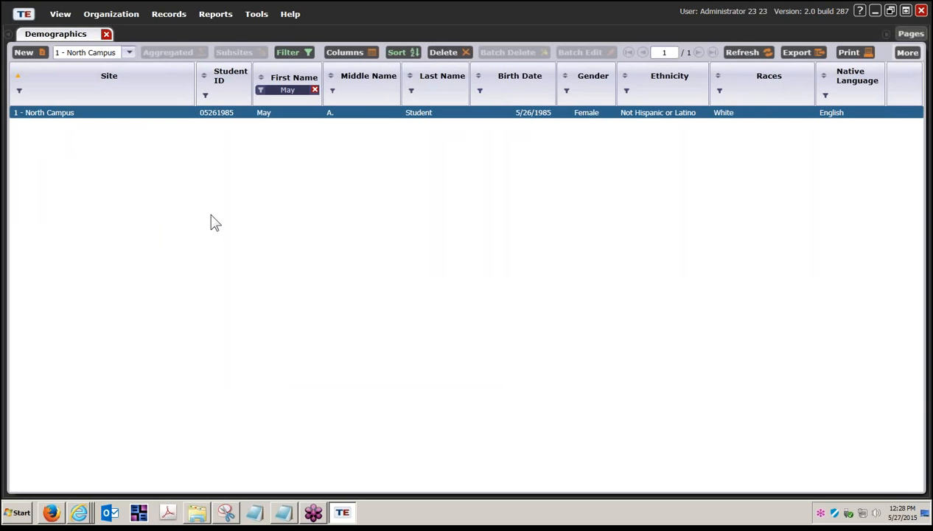
pyautogui.click(752, 56)
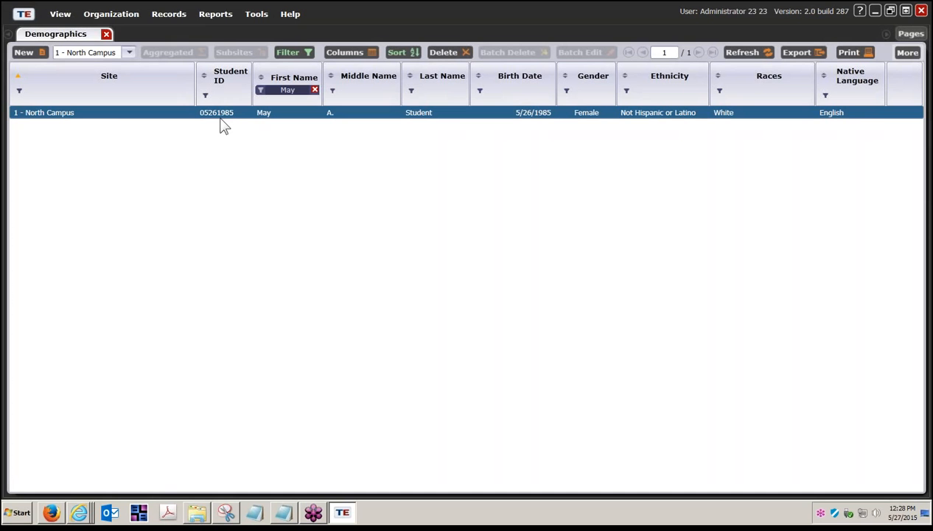
pyautogui.click(129, 54)
pyautogui.click(124, 75)
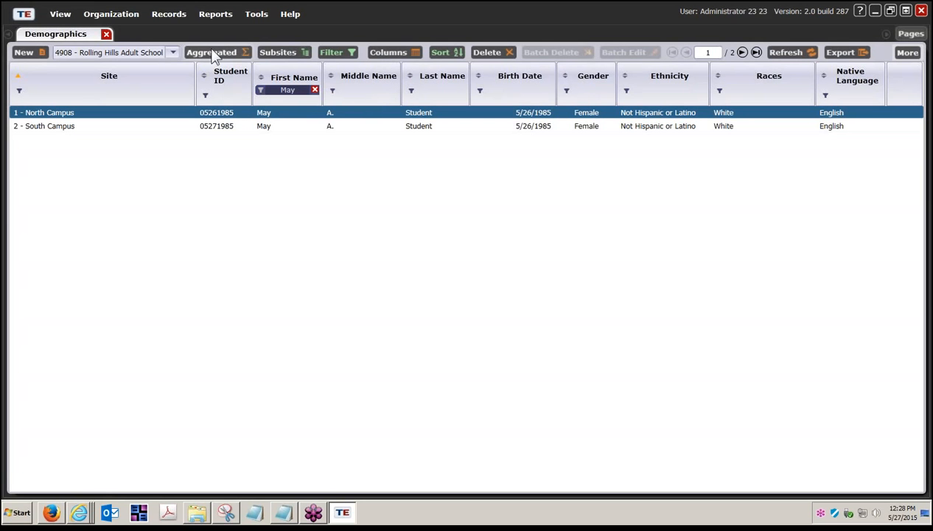
# View the Rolling Hills Adult School agency's details from the Agencies list, and close both the record and the list.
pyautogui.click(124, 16)
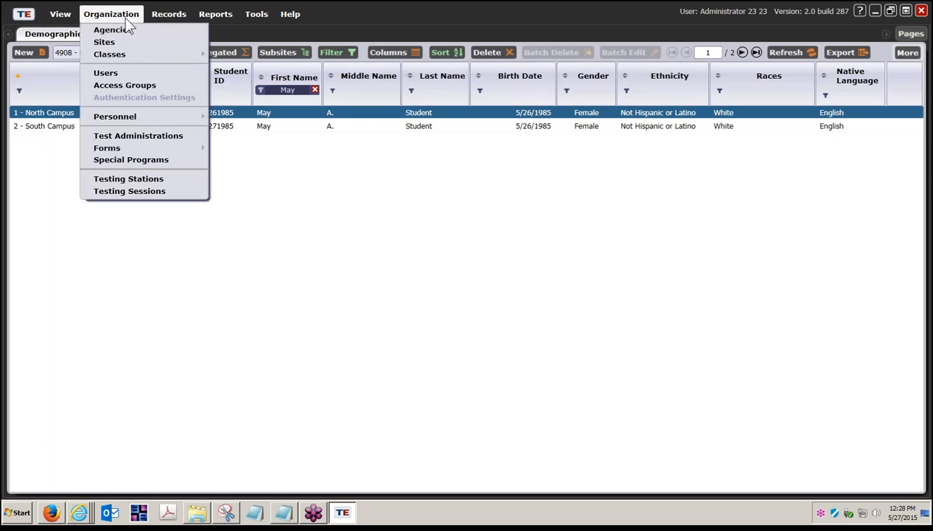
pyautogui.click(126, 32)
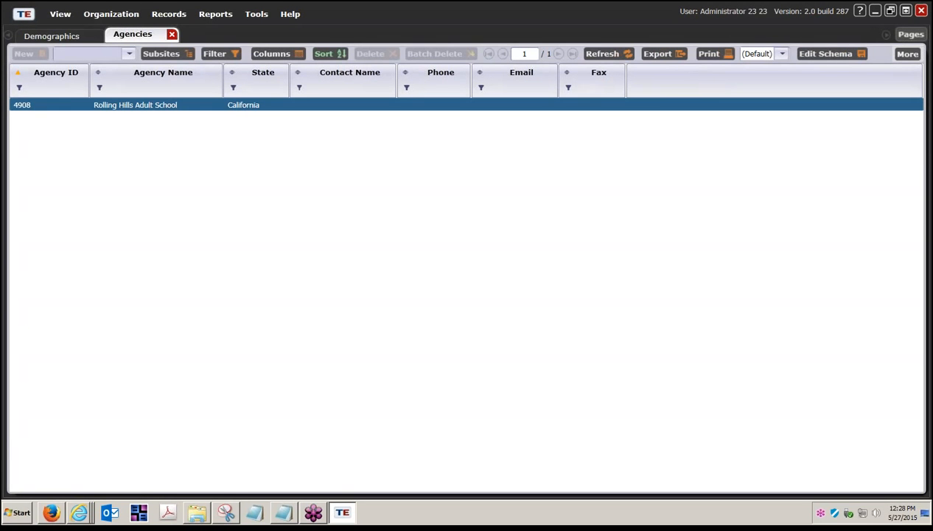
pyautogui.doubleClick(161, 105)
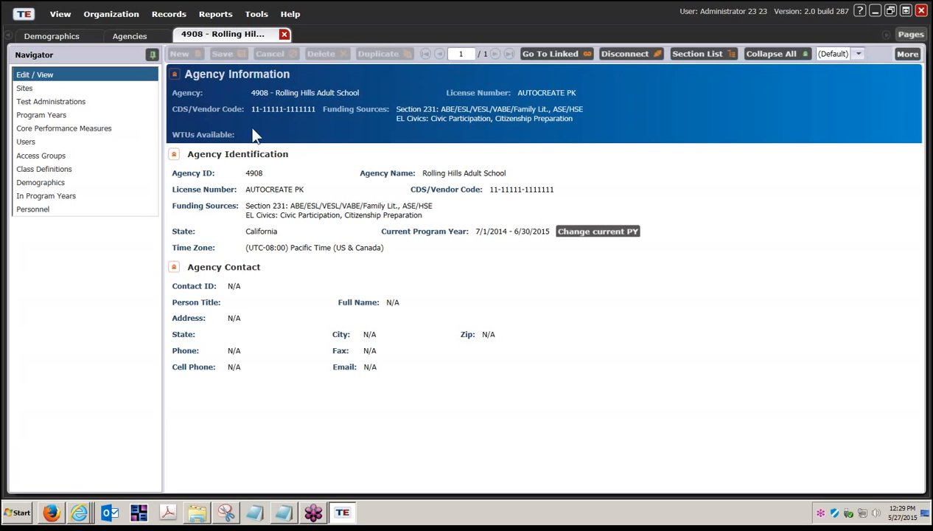
pyautogui.click(284, 34)
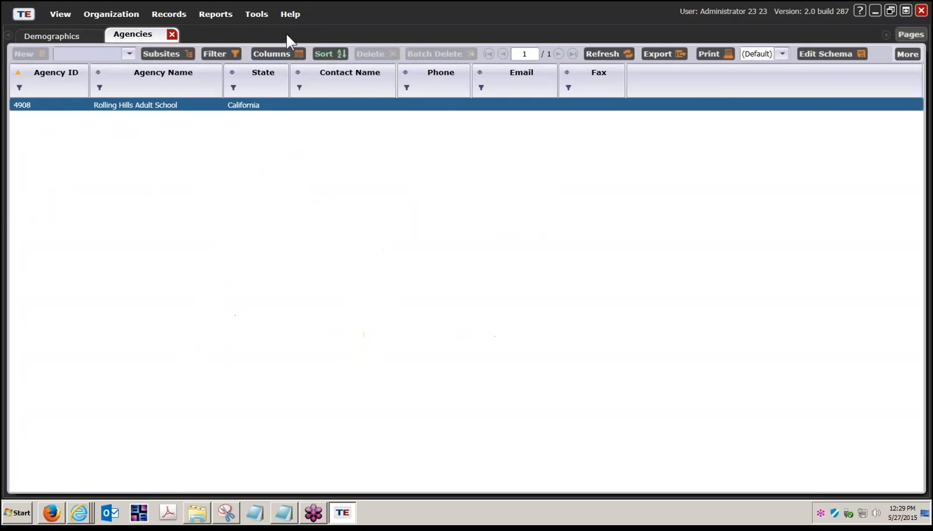
pyautogui.click(172, 34)
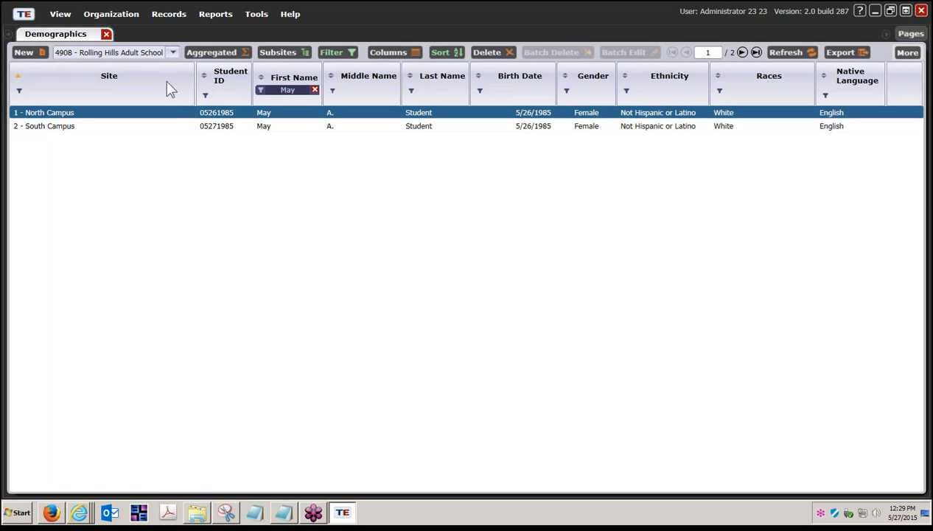
# Open the Merging Duplicated Students help topic and read through its instructions for merging student records.
pyautogui.click(295, 16)
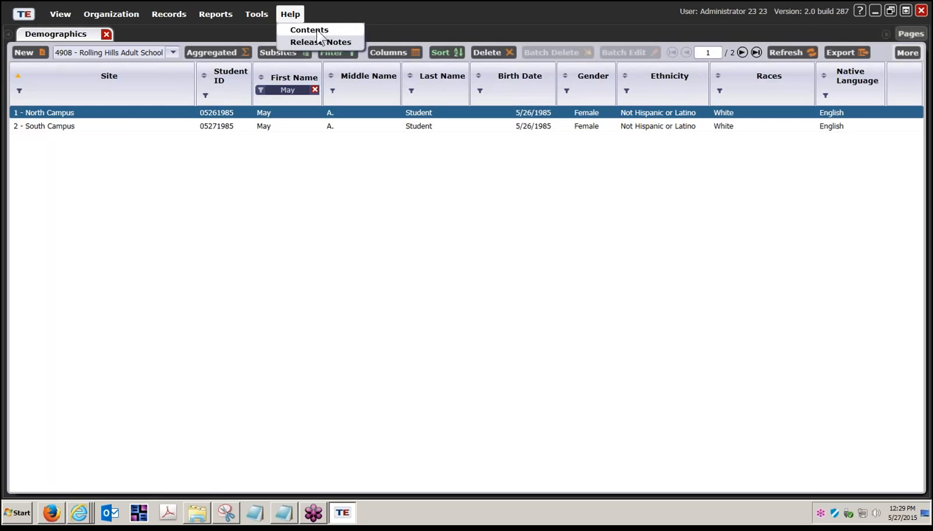
pyautogui.click(320, 31)
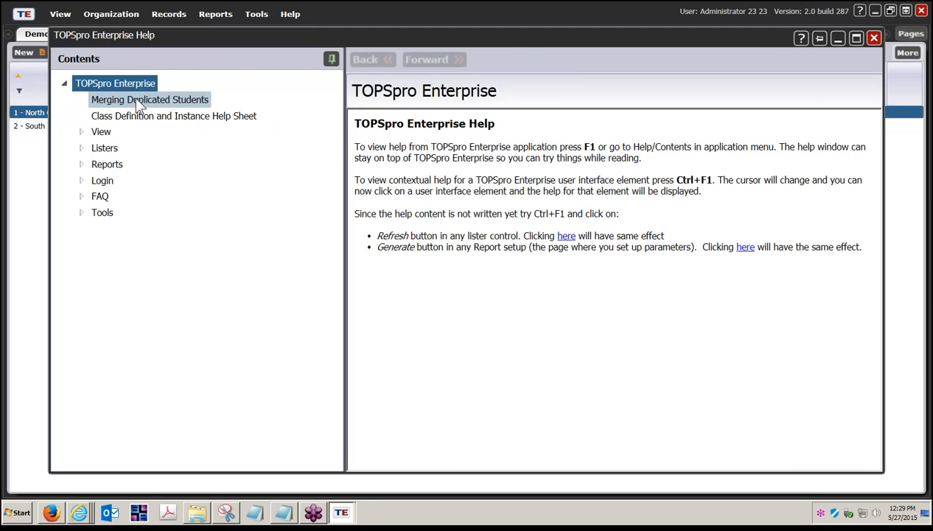
pyautogui.click(139, 101)
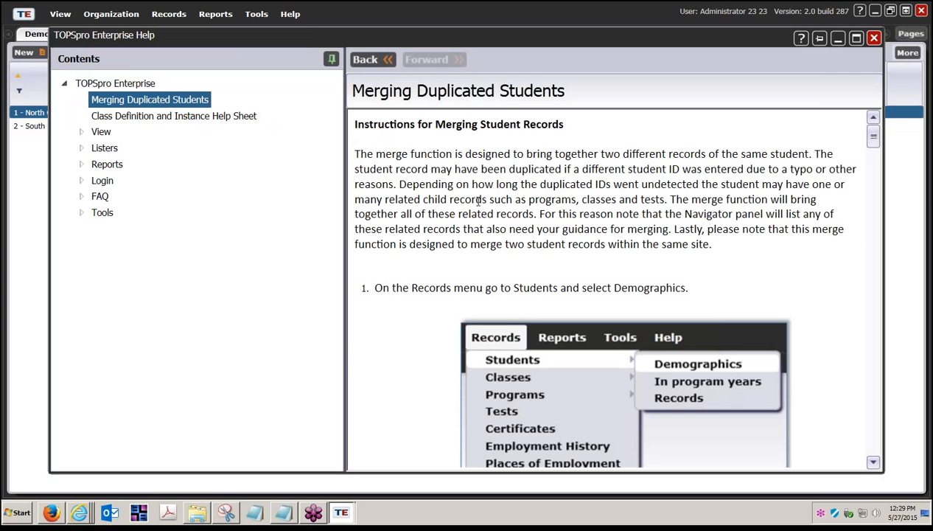
pyautogui.scroll(-2, 550, 252)
pyautogui.scroll(-7, 553, 255)
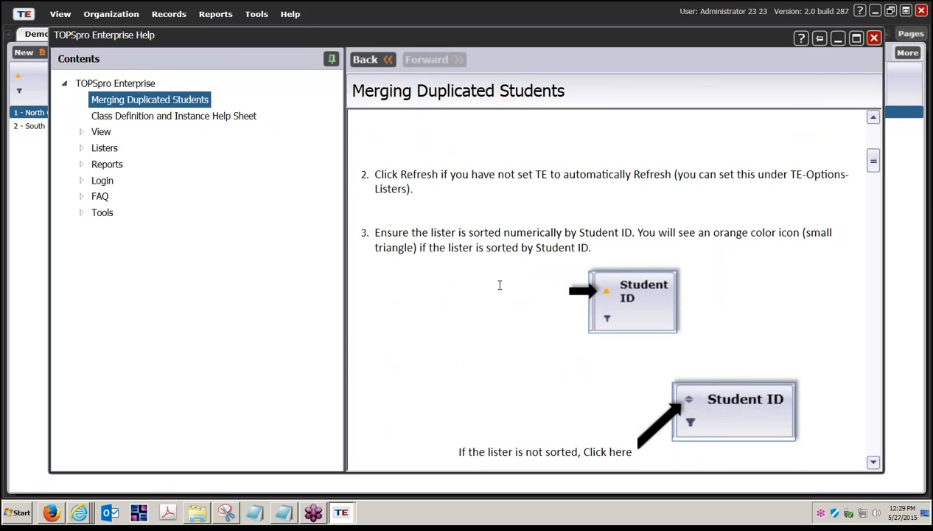
pyautogui.scroll(-15, 499, 284)
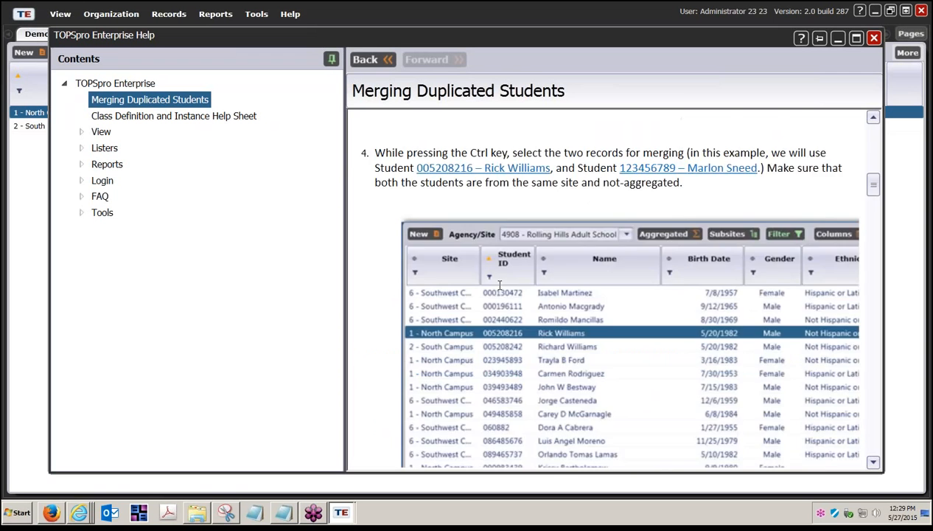
pyautogui.scroll(-15, 499, 284)
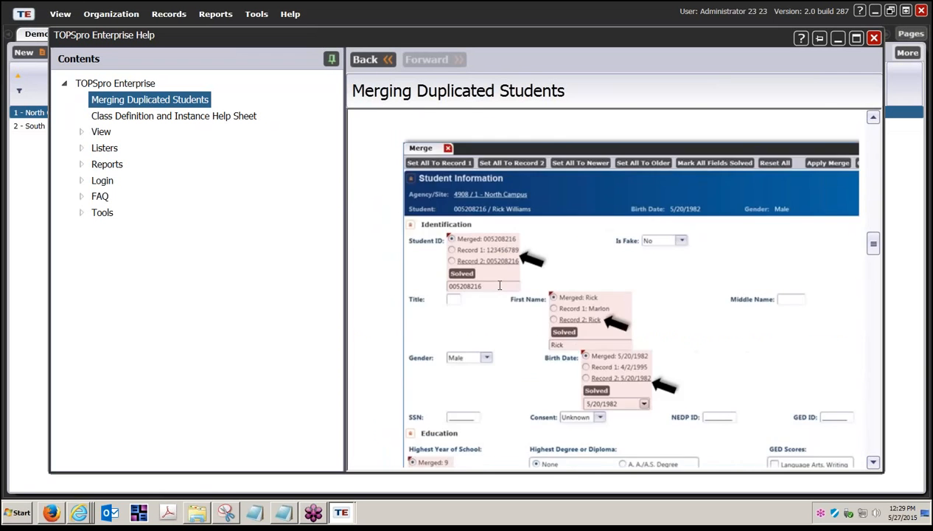
# Read the remaining merging instructions through the conflict steps and the Entities to be merged example, and close the help window.
pyautogui.scroll(-15, 499, 285)
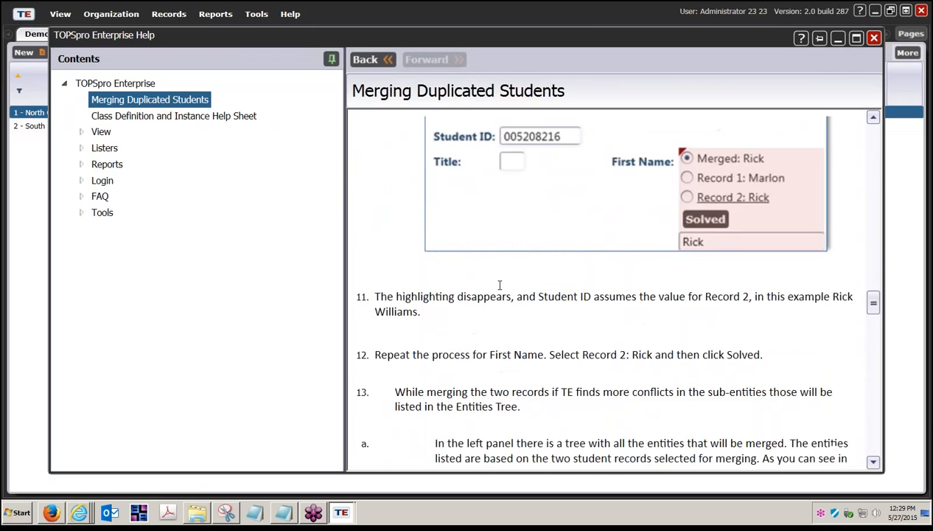
pyautogui.scroll(1, 499, 288)
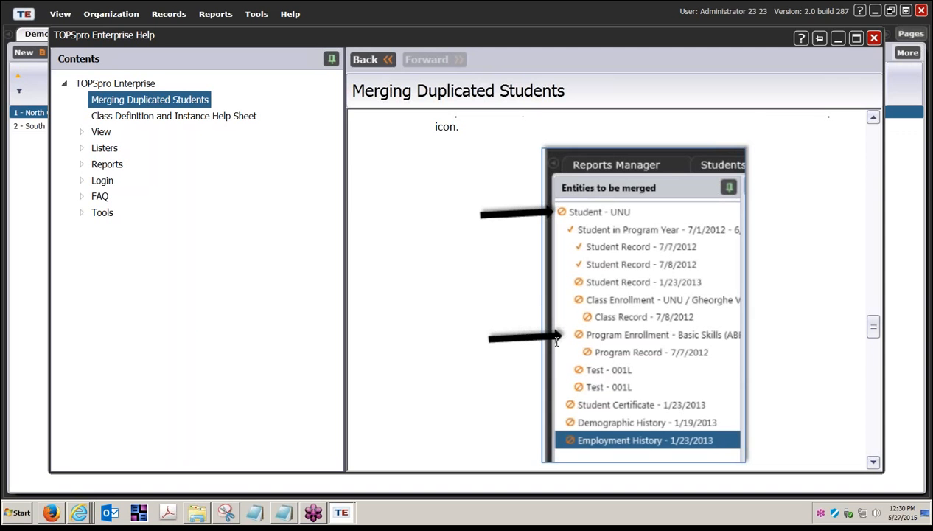
pyautogui.click(875, 39)
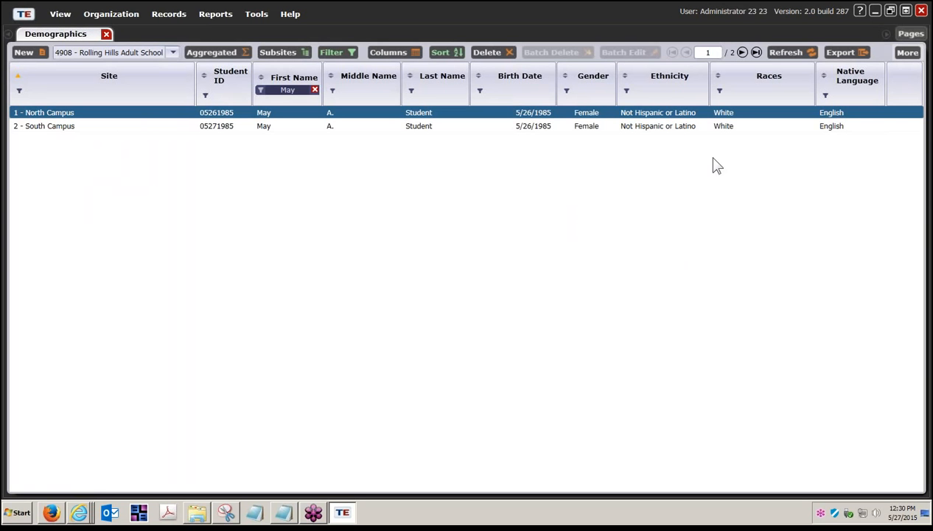
# Close all open pages, disconnect from the server and exit TOPSpro Enterprise.
pyautogui.click(913, 35)
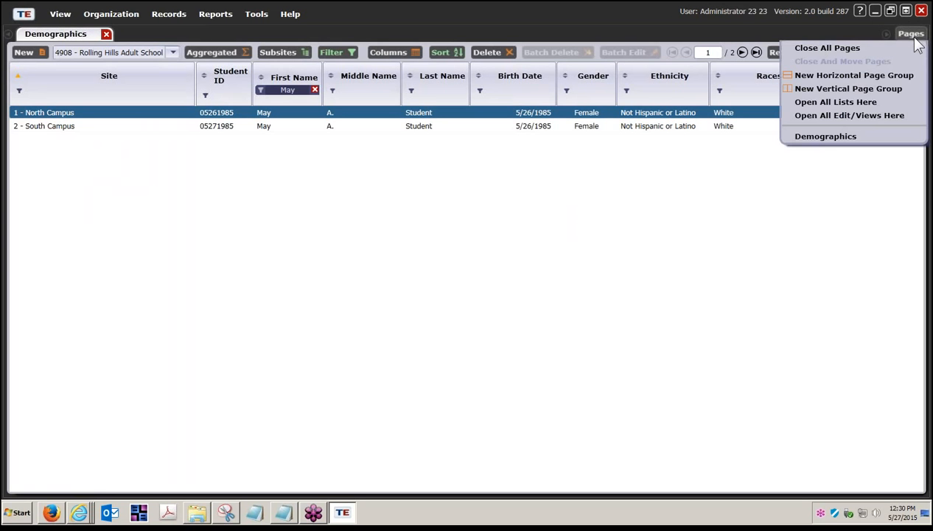
pyautogui.click(847, 48)
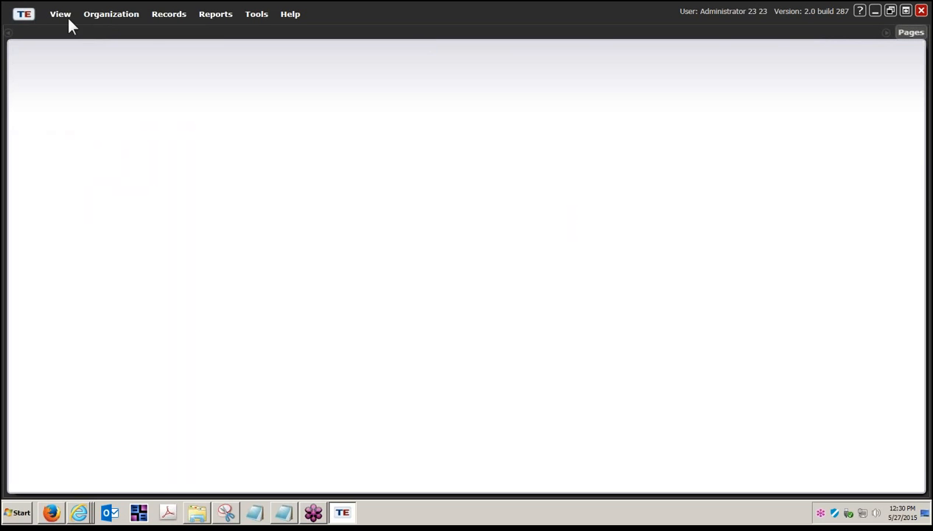
pyautogui.click(26, 15)
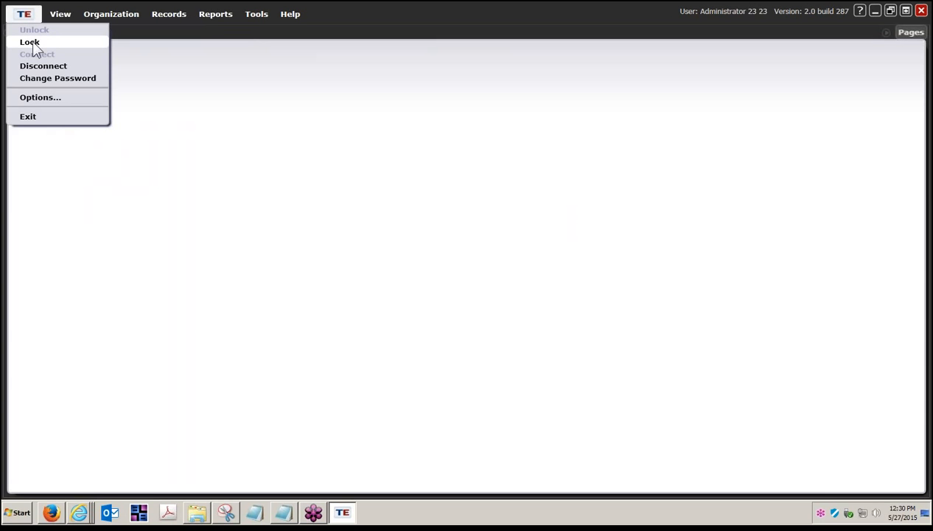
pyautogui.click(33, 66)
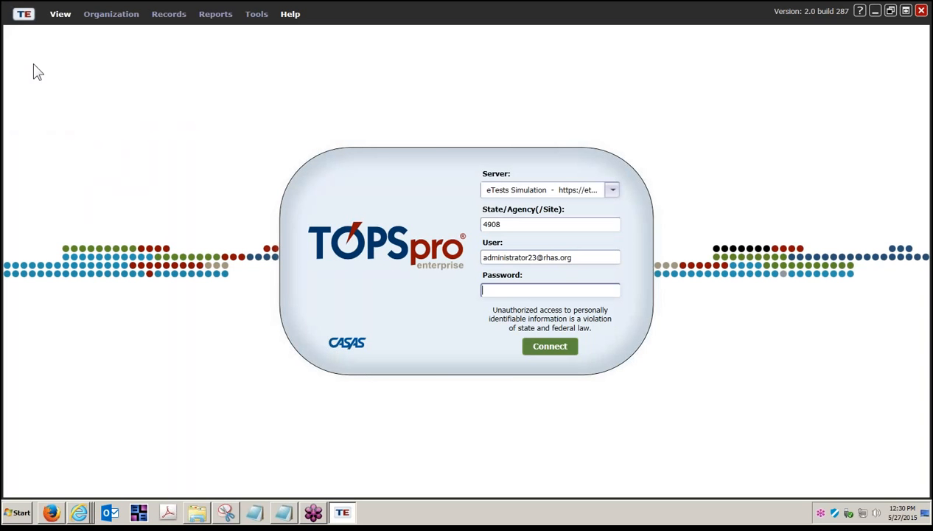
pyautogui.click(24, 14)
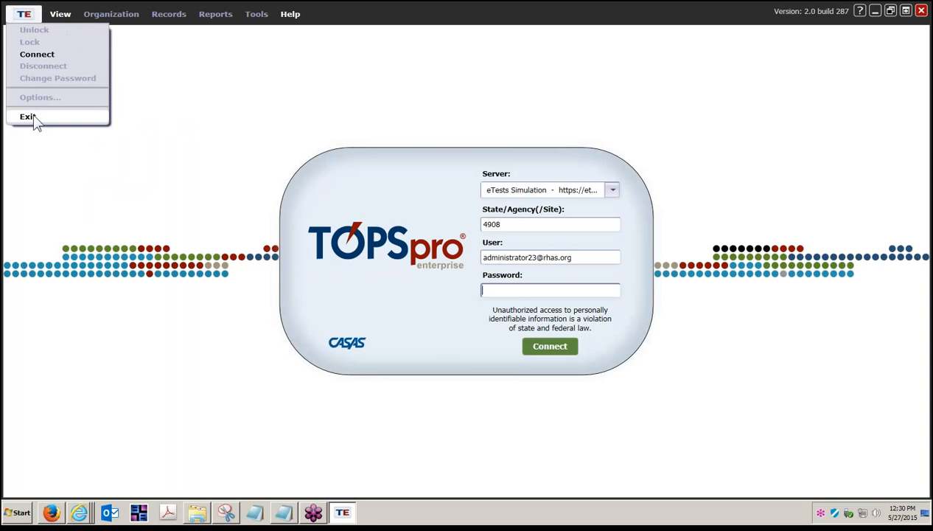
pyautogui.click(30, 118)
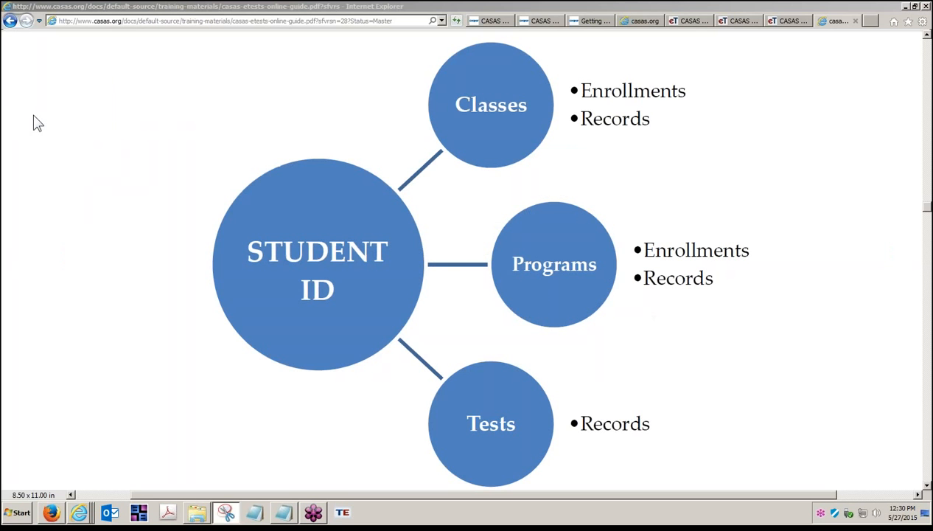
# View the RHAS Simulation Server page in Internet Explorer, and open the eTests (ET) Online Help page on the CASAS website.
pyautogui.click(735, 22)
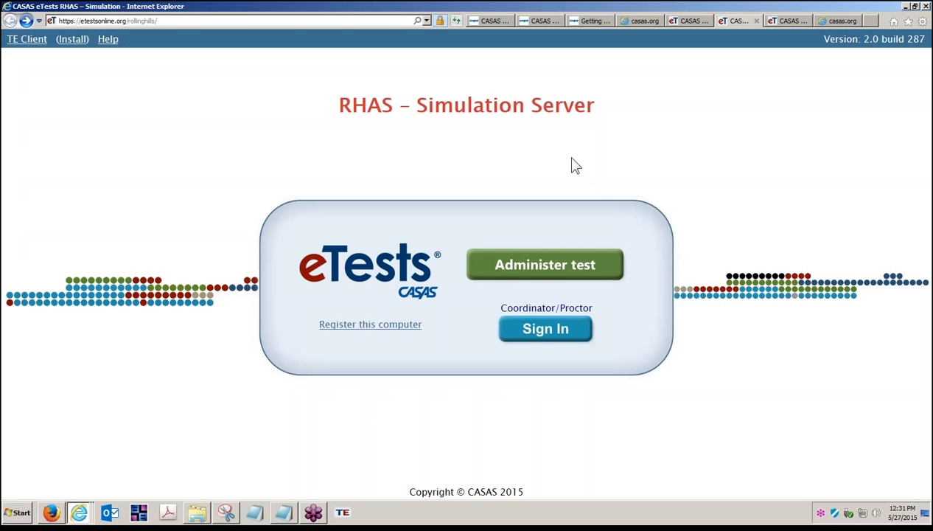
pyautogui.click(592, 20)
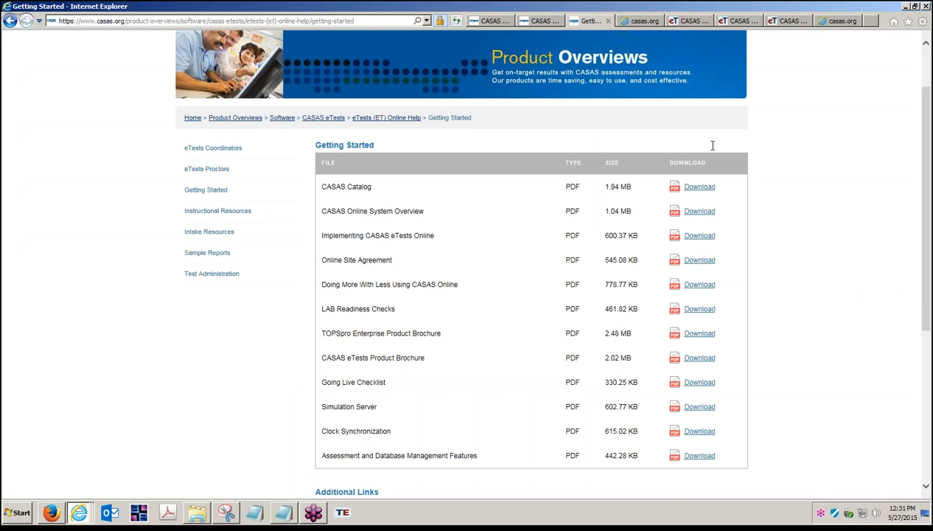
pyautogui.scroll(2, 749, 222)
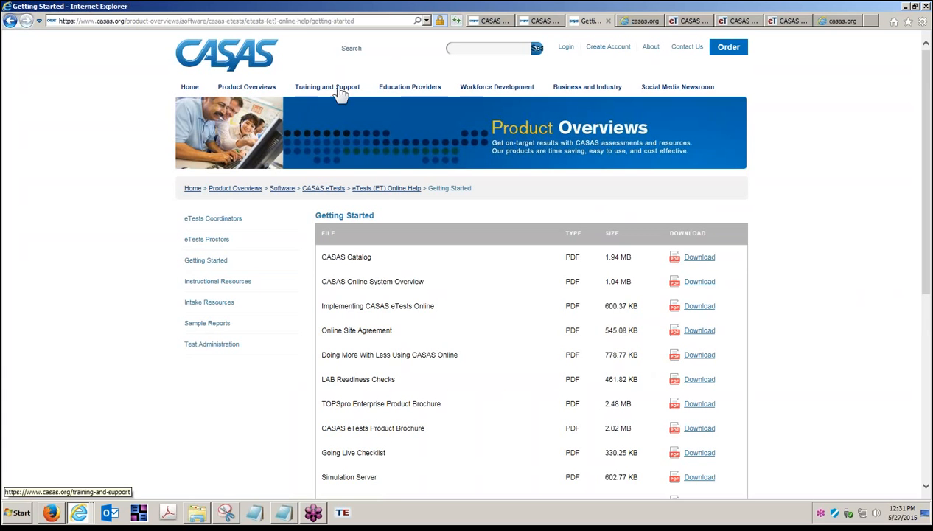
pyautogui.click(389, 189)
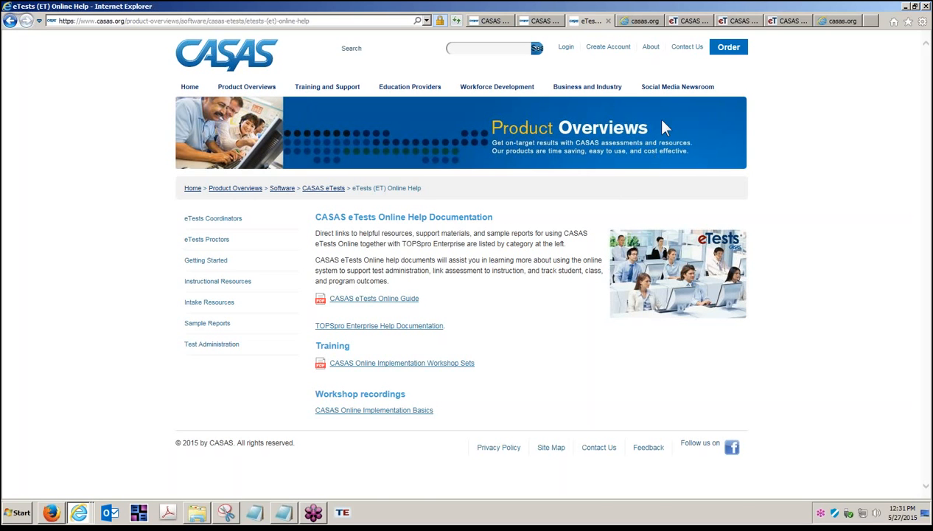
# View the CASAS Social Media Newsroom and switch to the online registration listing of CASAS eTests workshops.
pyautogui.click(671, 88)
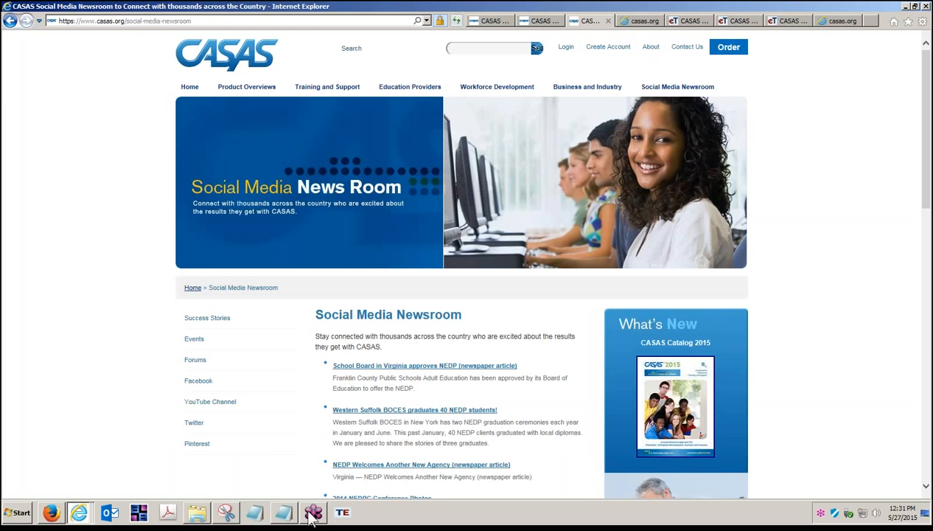
pyautogui.click(283, 513)
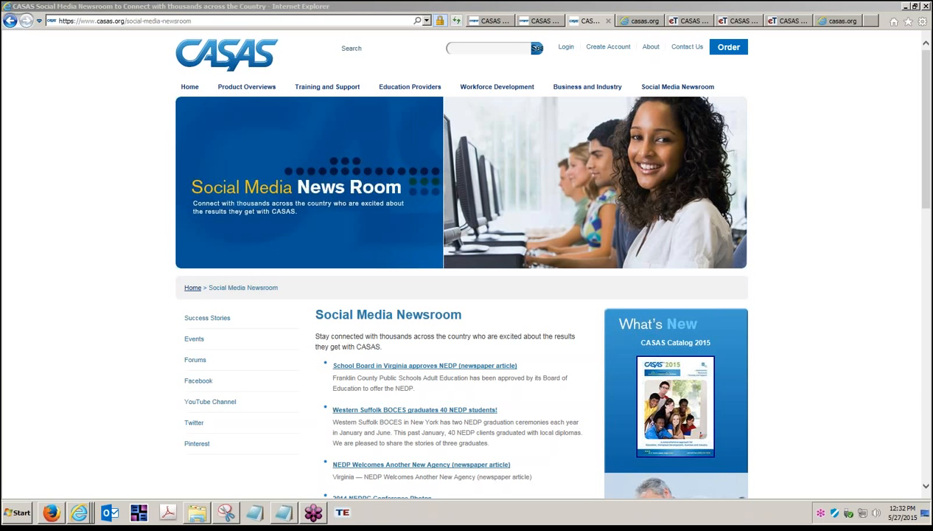
pyautogui.click(544, 23)
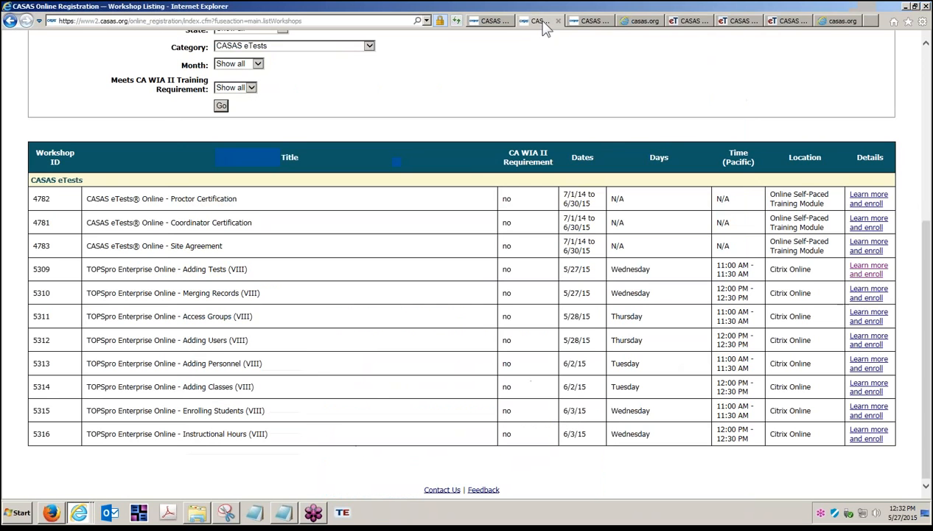